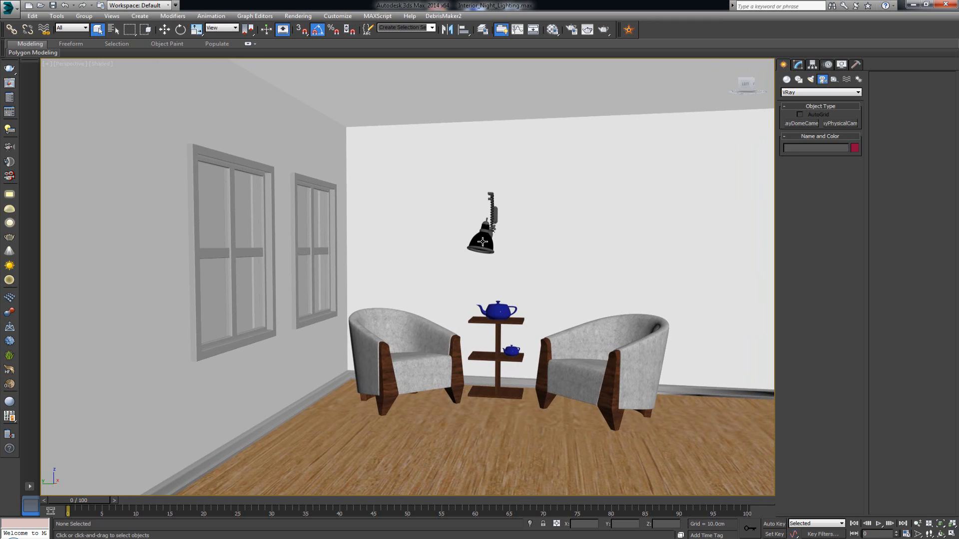
alt+middle_drag(504, 145, 477, 146)
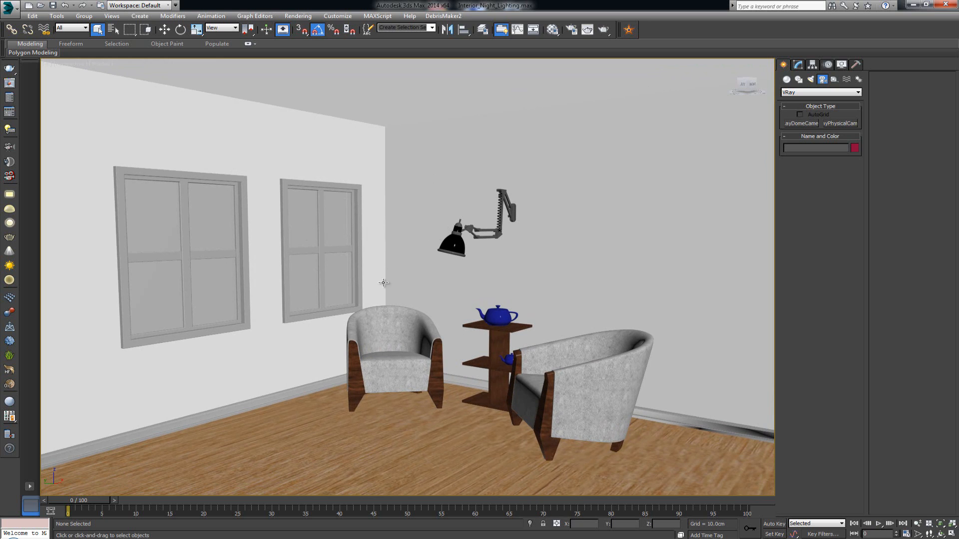
alt+middle_drag(477, 241, 496, 239)
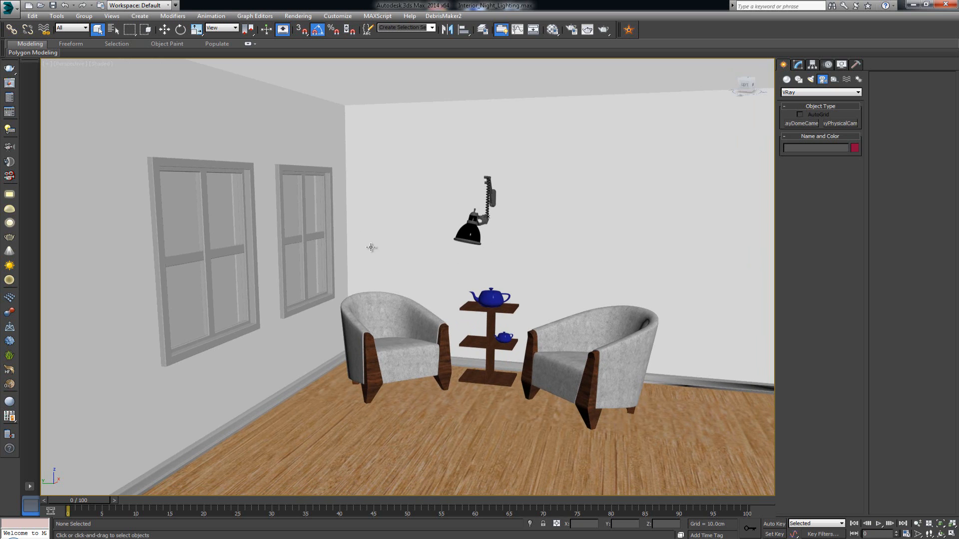
mouse_move(354, 264)
alt+middle_down()
mouse_move(365, 259)
mouse_move(354, 264)
alt+middle_up()
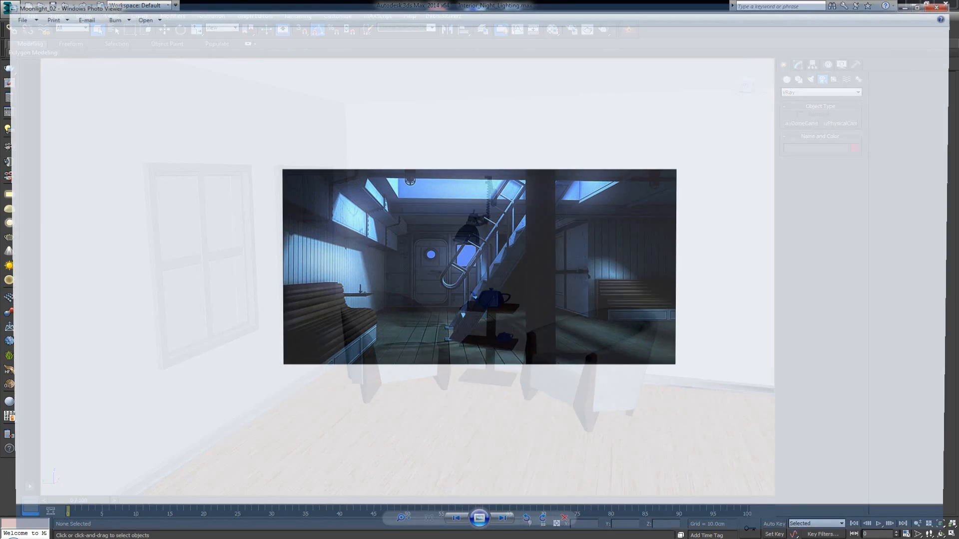
Step: In Windows Photo Viewer, examine the moonlight and dusk reference images from Moonlight_02 back to Dusk_01, and close the viewer
scroll(453, 243, up, 3)
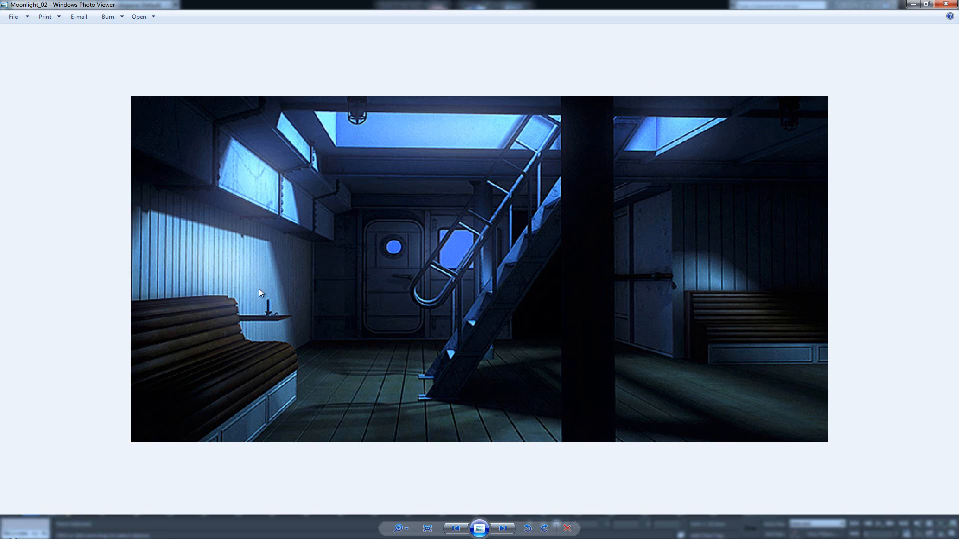
key(Left)
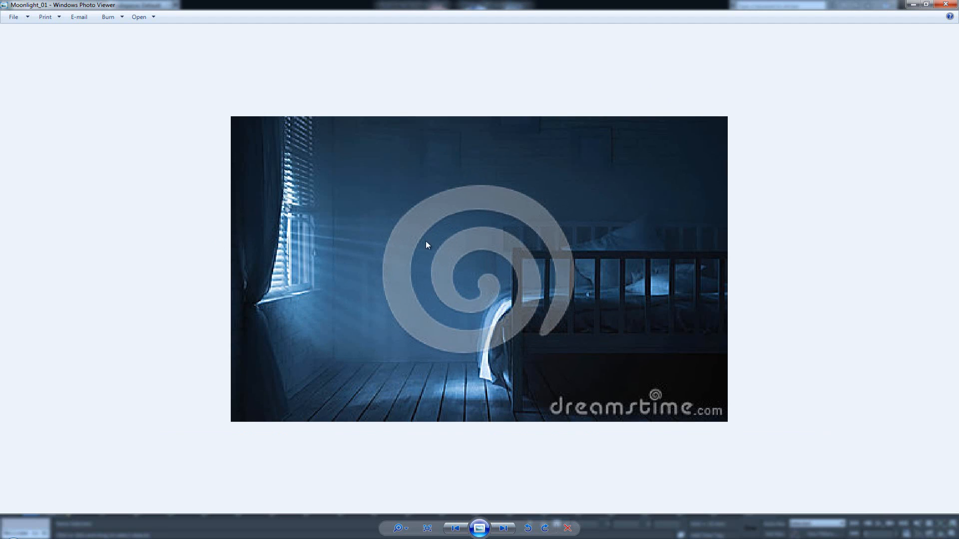
key(Left)
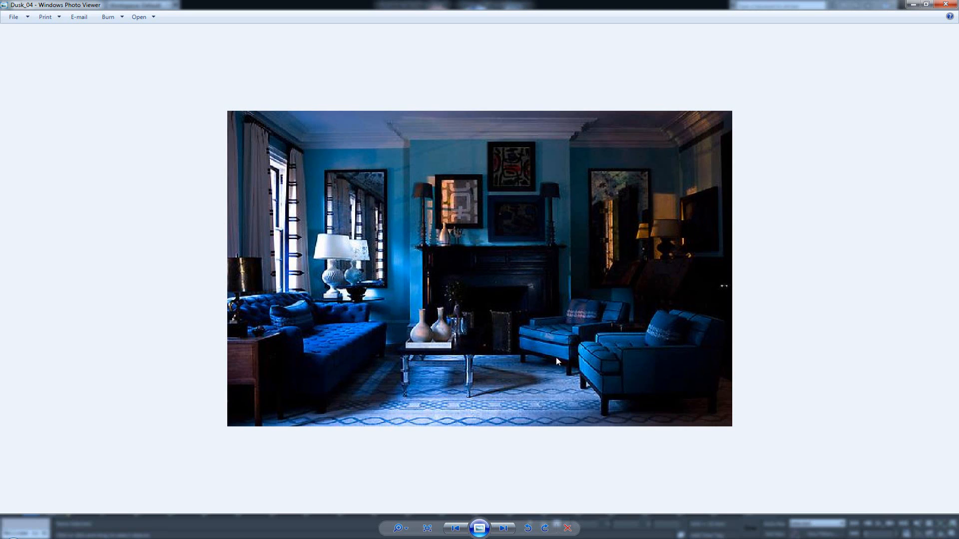
key(Left)
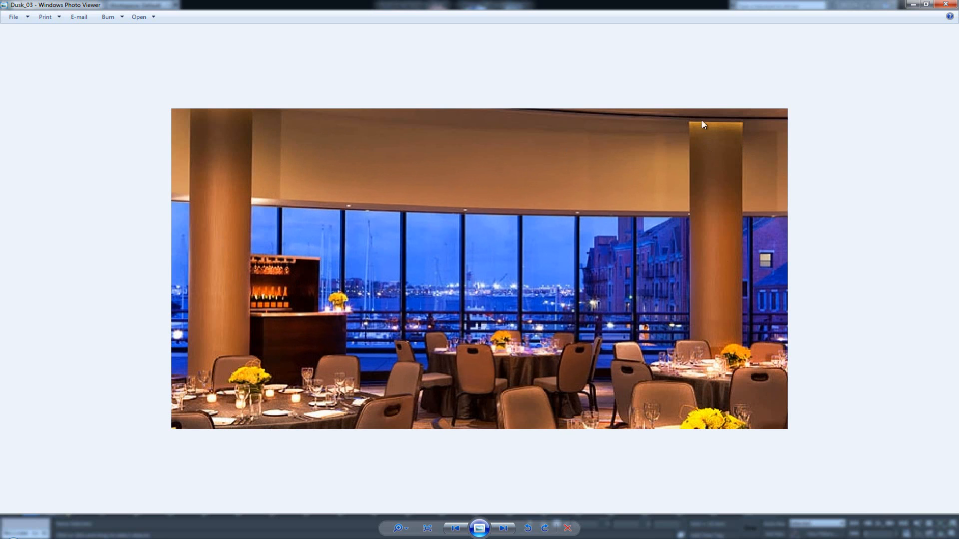
key(Left)
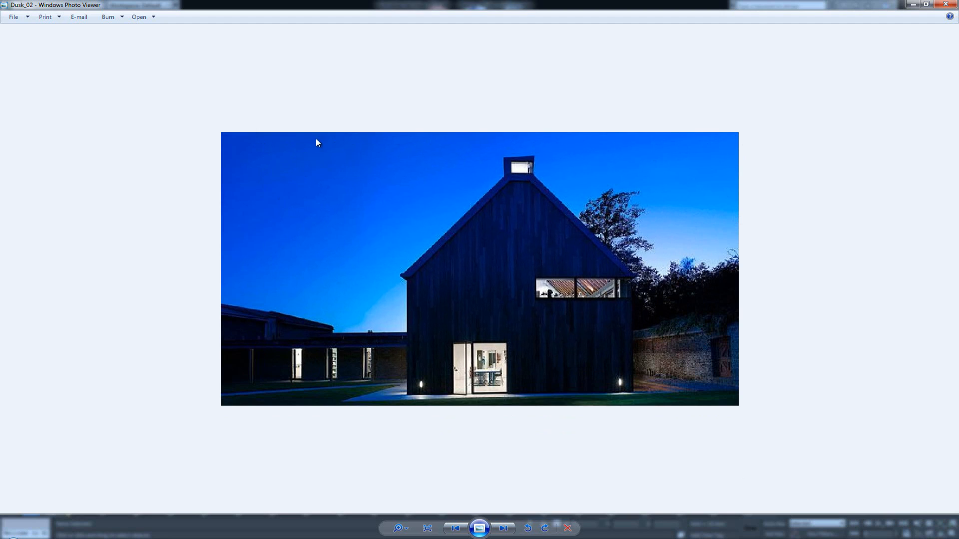
key(Left)
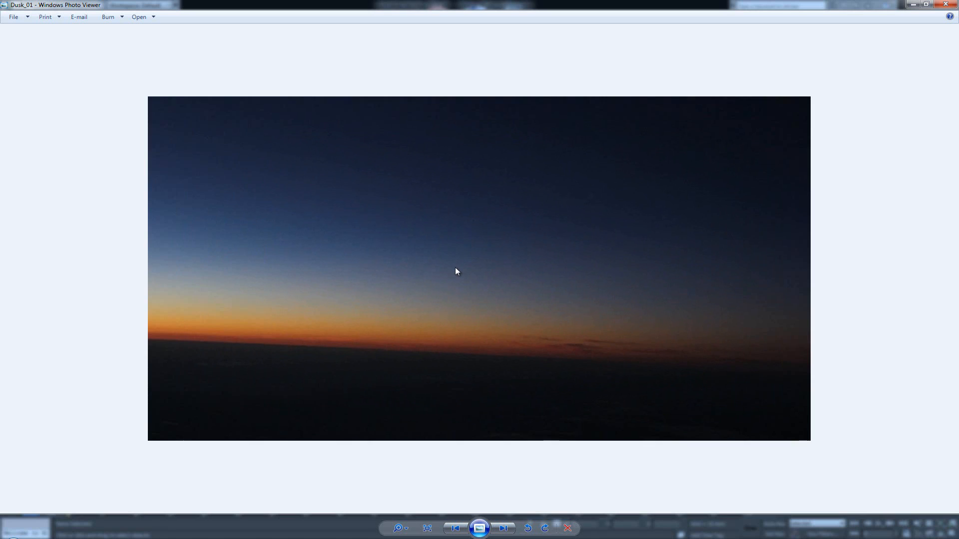
scroll(472, 257, down, 1)
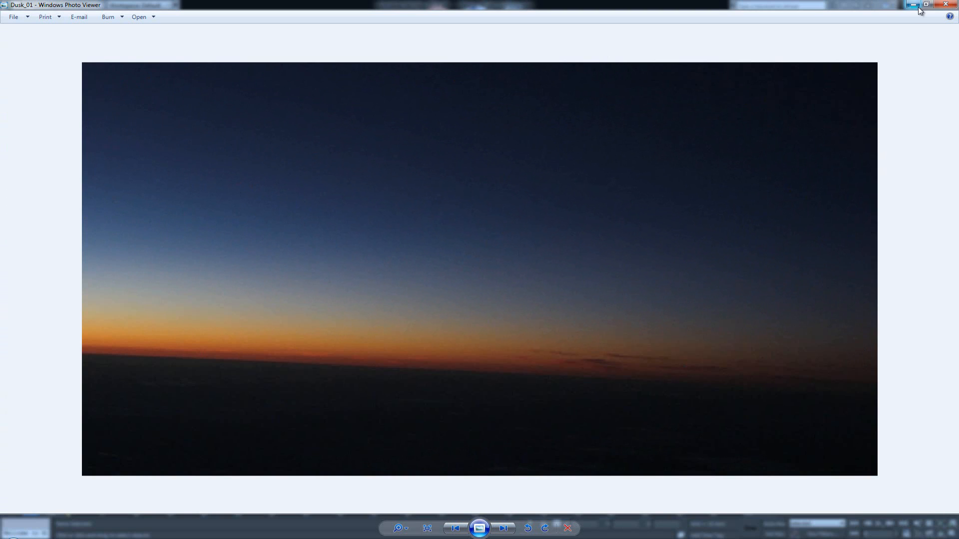
click(946, 5)
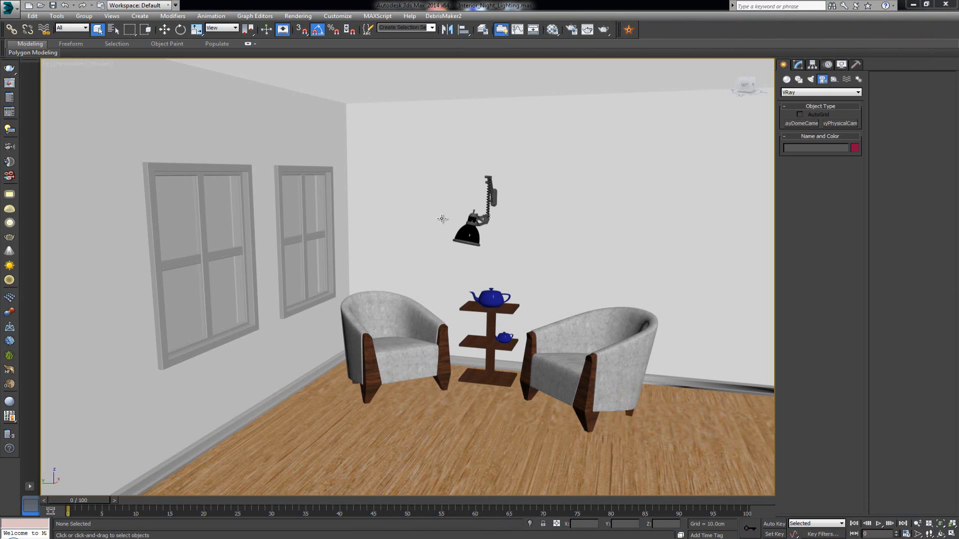
Step: Examine the interior scene's windows, armchairs, teapot shelf and wall lamp, framing them together in the perspective view
middle_drag(443, 188, 460, 197)
scroll(460, 197, down, 5)
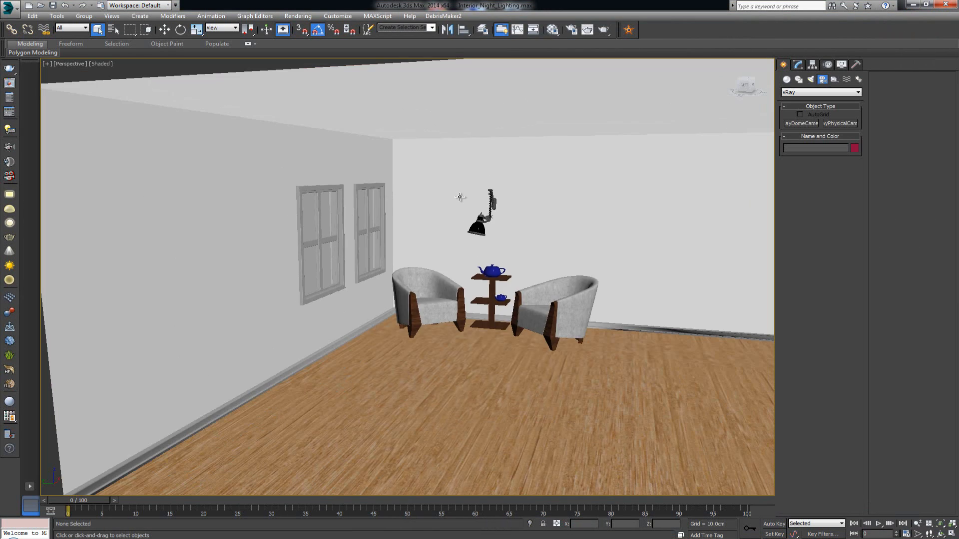
scroll(462, 202, up, 8)
scroll(447, 170, down, 6)
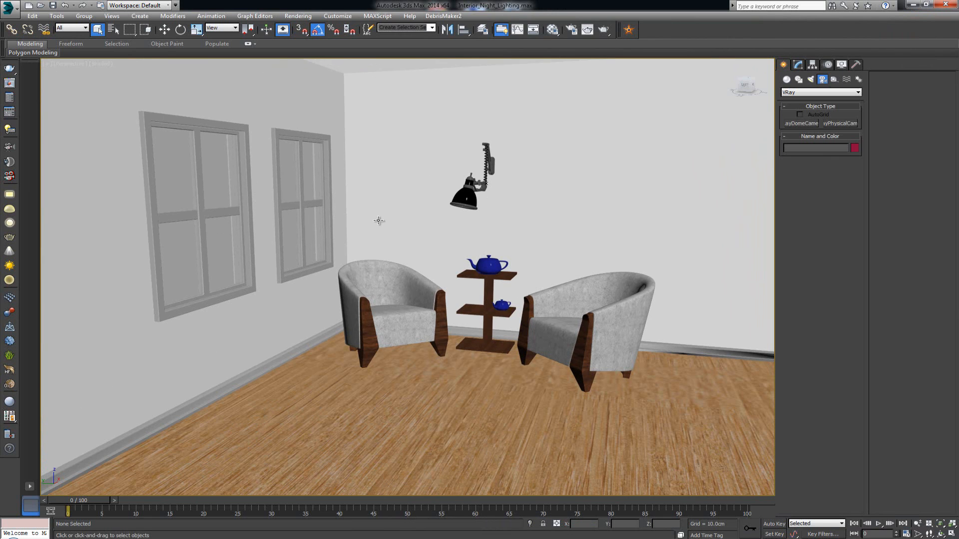
scroll(409, 220, up, 3)
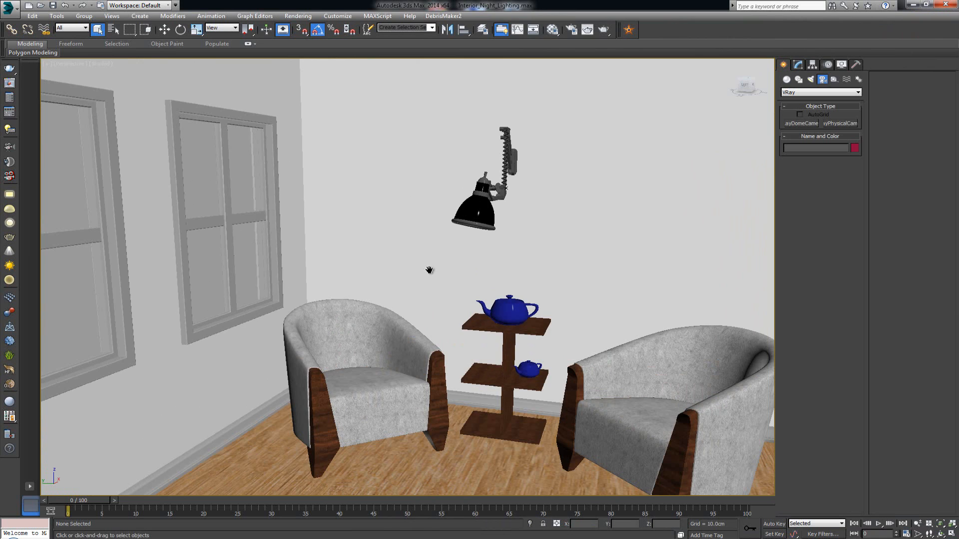
scroll(428, 272, down, 2)
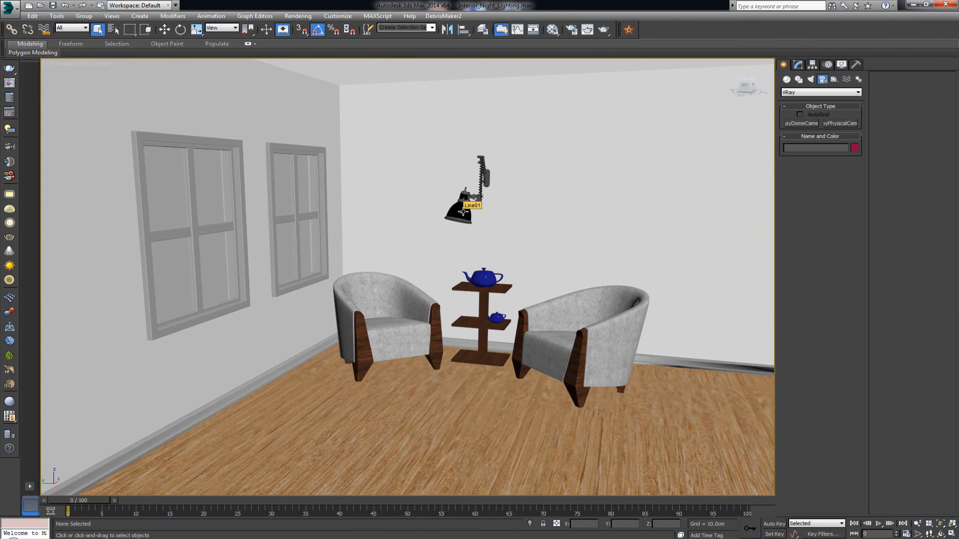
scroll(464, 235, up, 3)
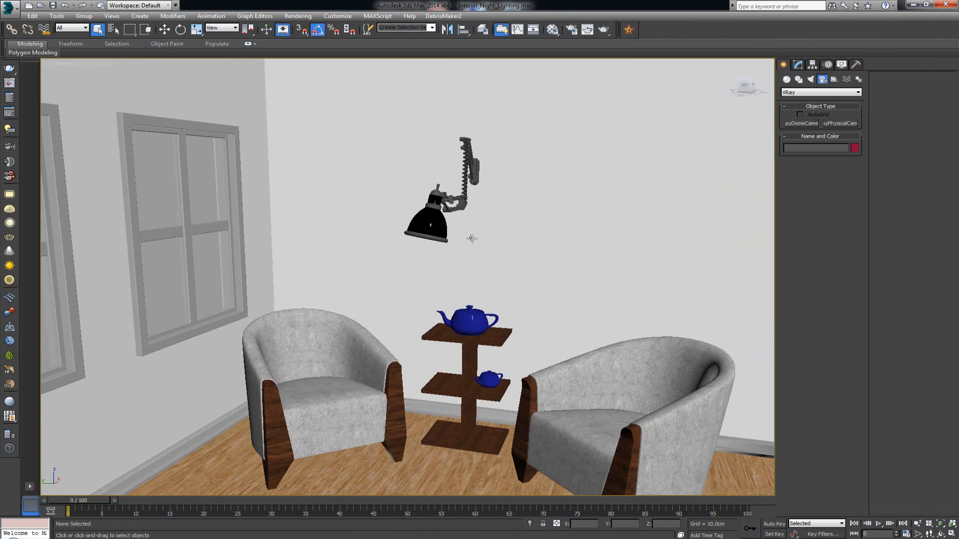
middle_drag(456, 248, 458, 224)
scroll(457, 223, down, 3)
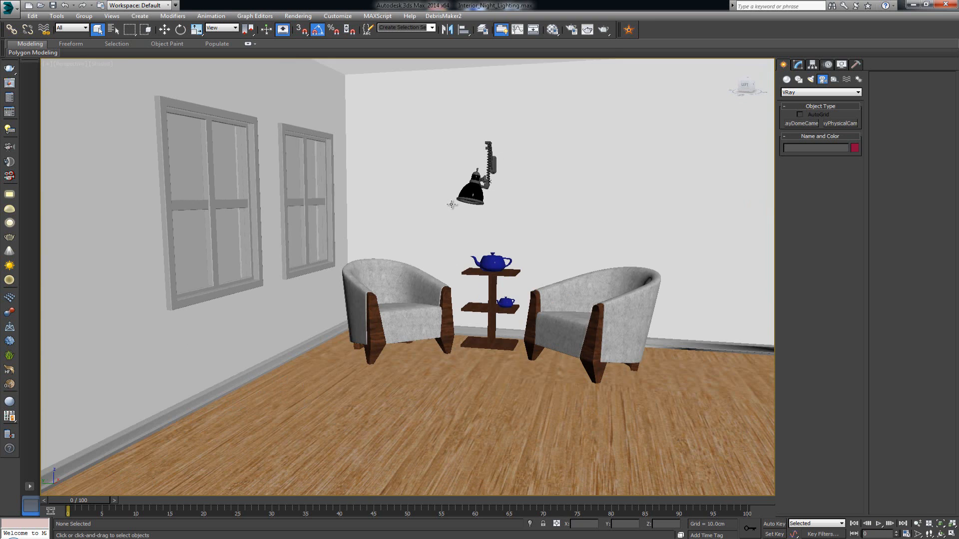
middle_drag(446, 129, 432, 149)
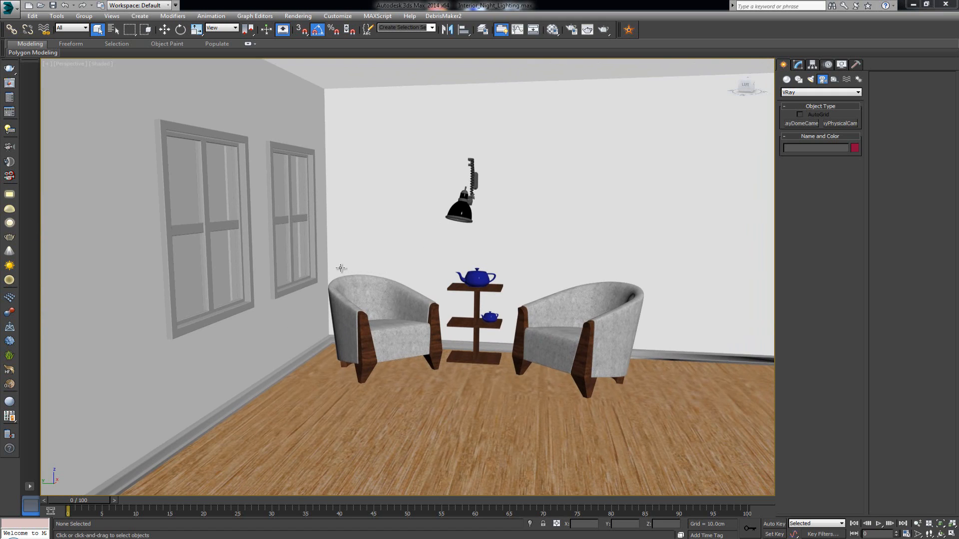
middle_drag(406, 266, 412, 248)
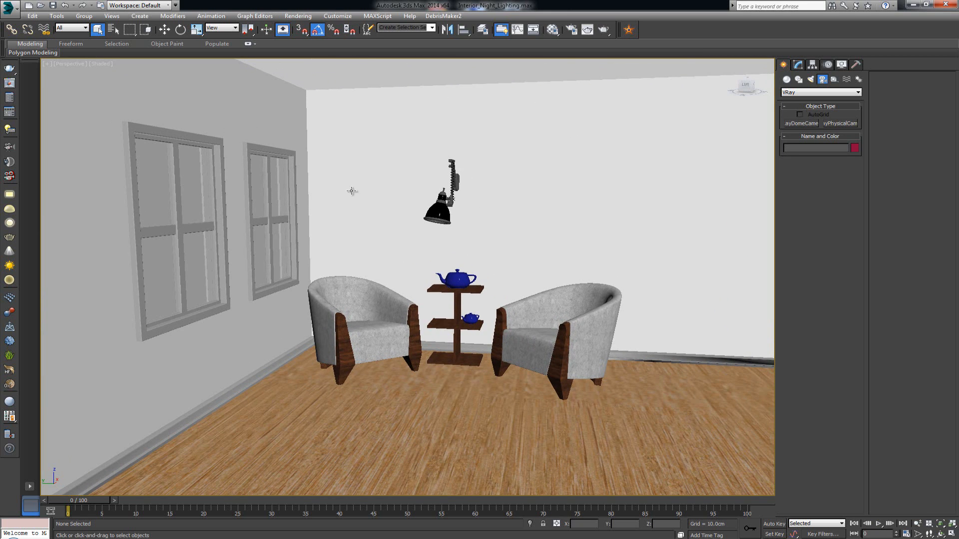
middle_drag(455, 218, 450, 217)
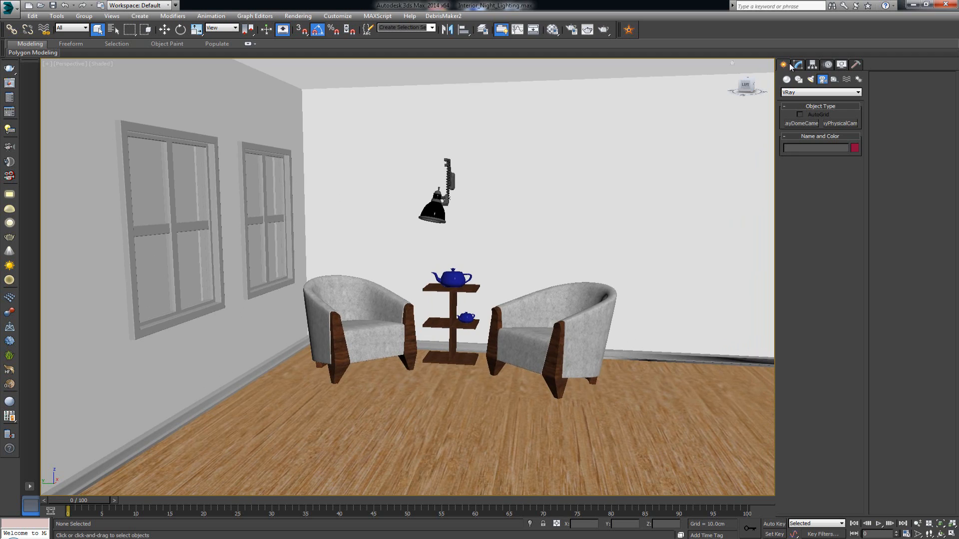
Step: Create a targeted VRayPhysicalCamera in the room, match it to the current perspective view, and look through it
click(823, 92)
click(806, 106)
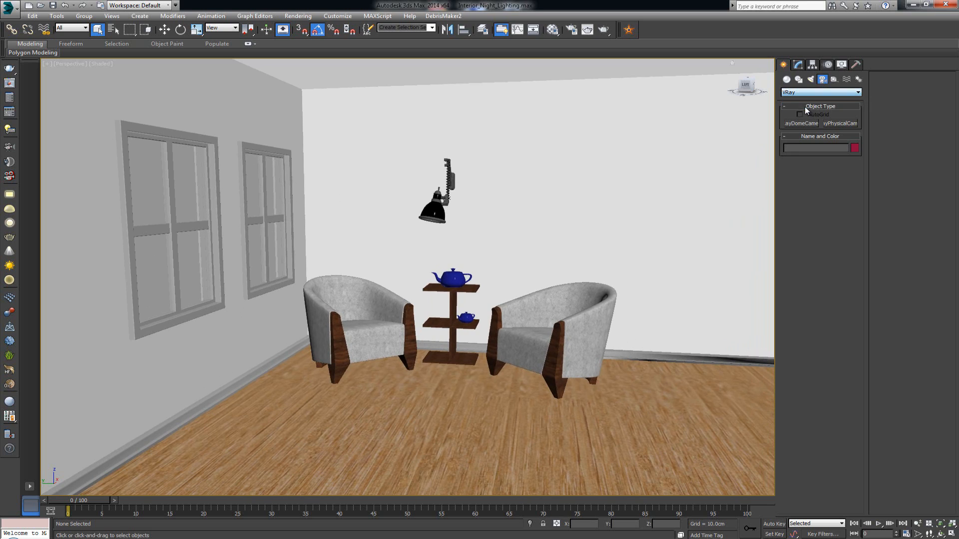
click(839, 125)
scroll(589, 235, up, 4)
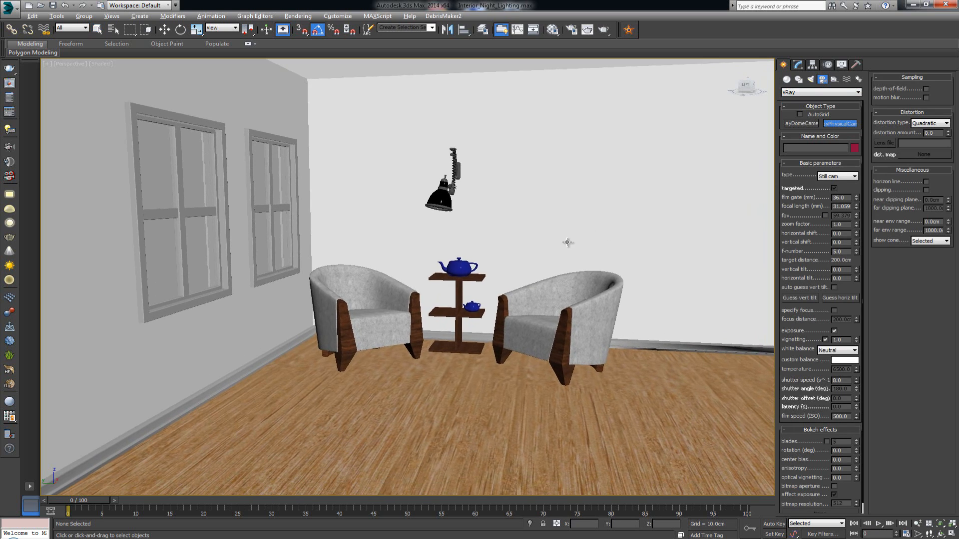
scroll(568, 240, up, 2)
alt+middle_drag(568, 242, 567, 238)
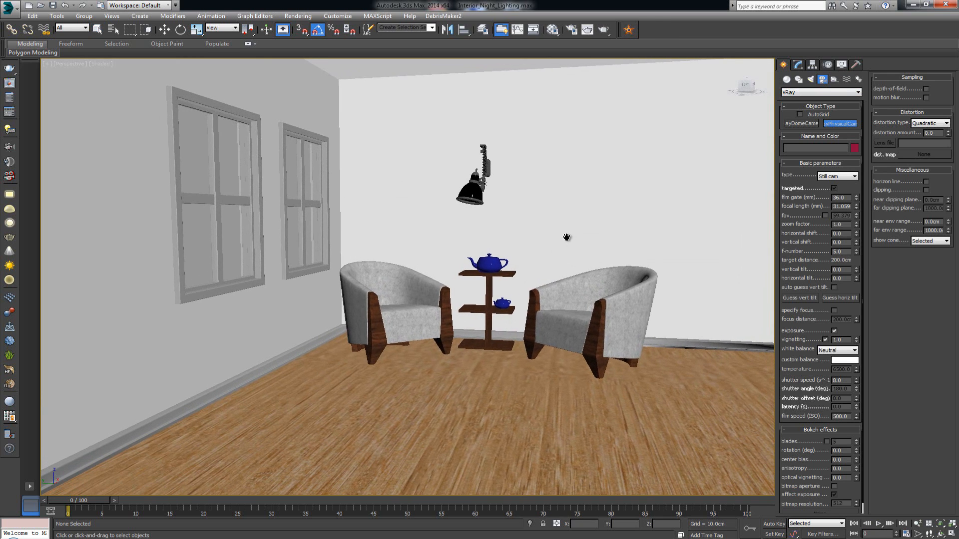
drag(724, 370, 511, 360)
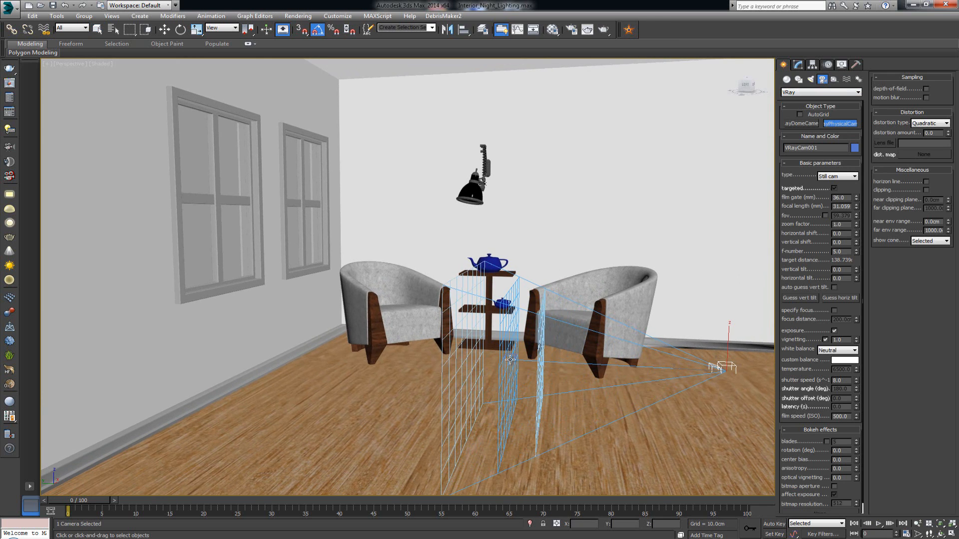
right_click(713, 352)
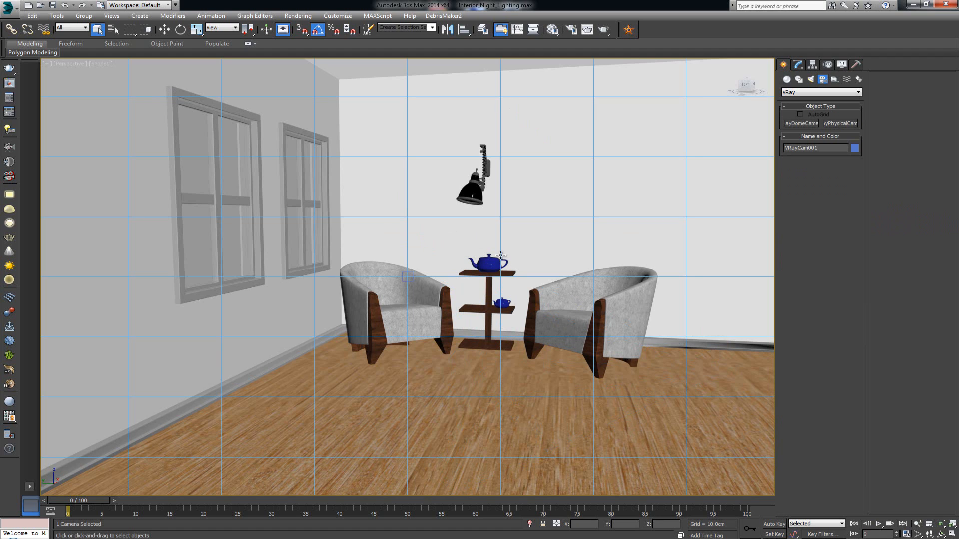
key(c)
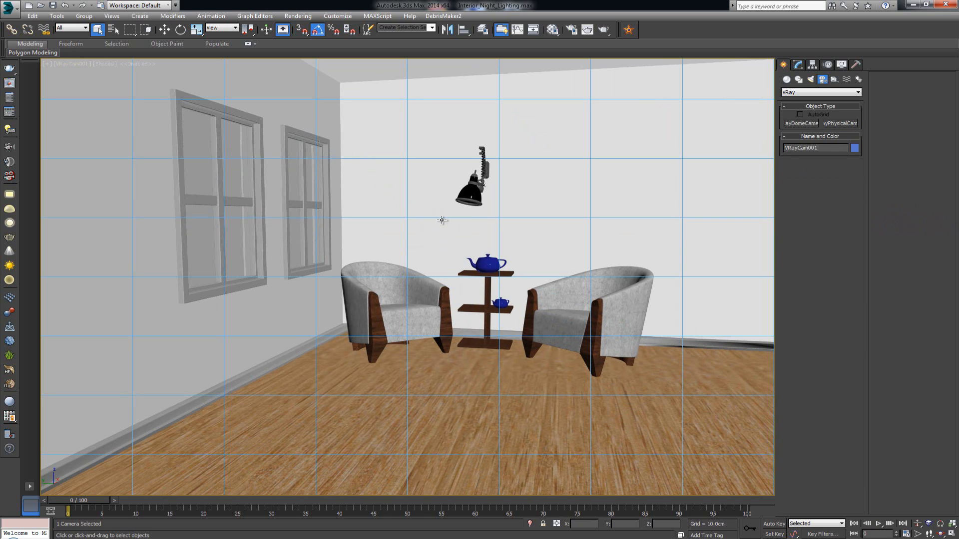
Step: Move the camera from behind the rear wall toward the chairs so it sits at the room's edge
key(p)
scroll(399, 225, down, 4)
alt+middle_drag(438, 244, 453, 260)
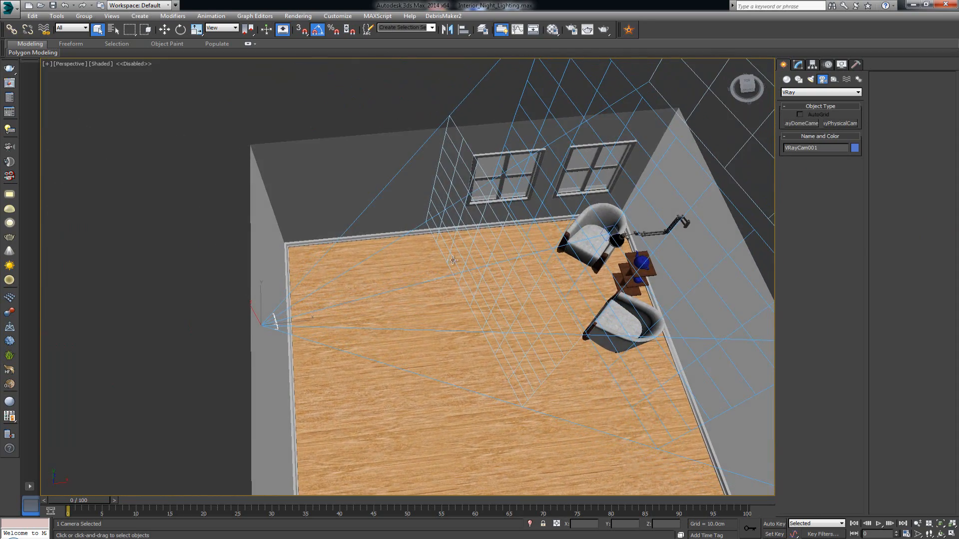
key(w)
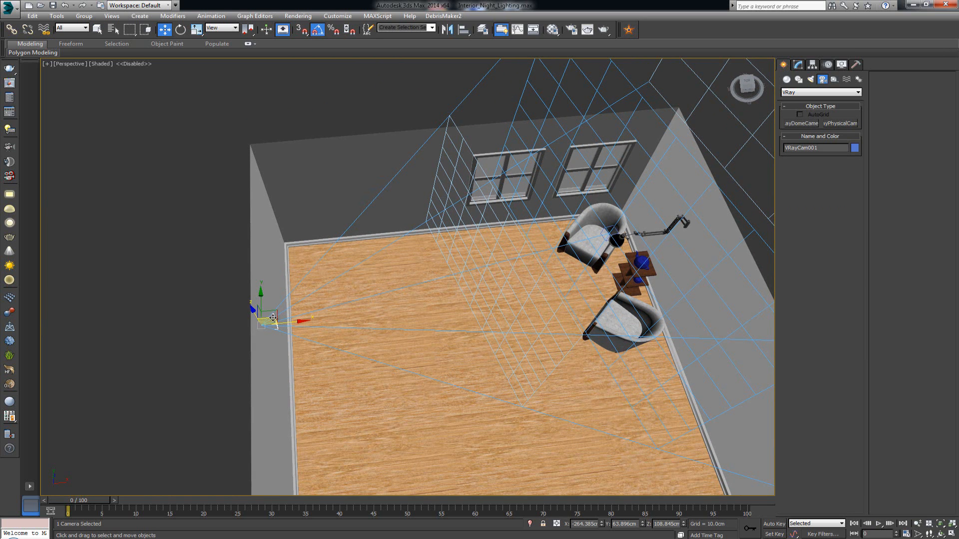
drag(273, 312, 294, 309)
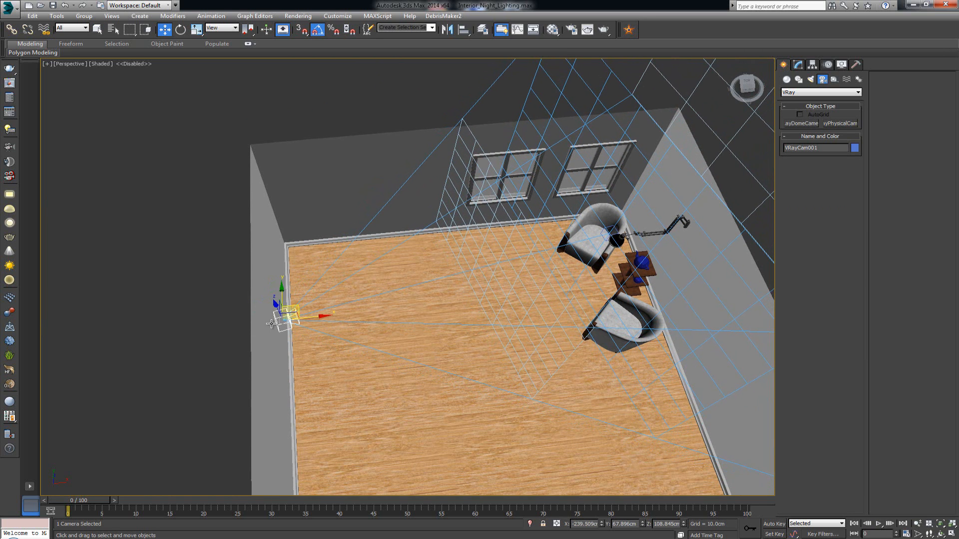
Step: Nudge the camera slightly farther into the room and reframe its shot around the armchairs, shelf and wall lamp
alt+middle_drag(272, 323, 277, 292)
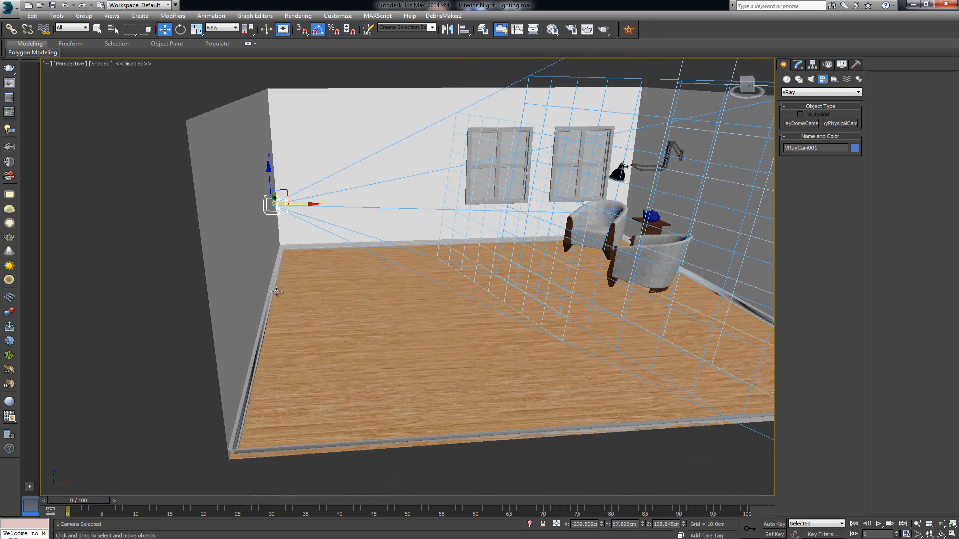
scroll(276, 291, up, 6)
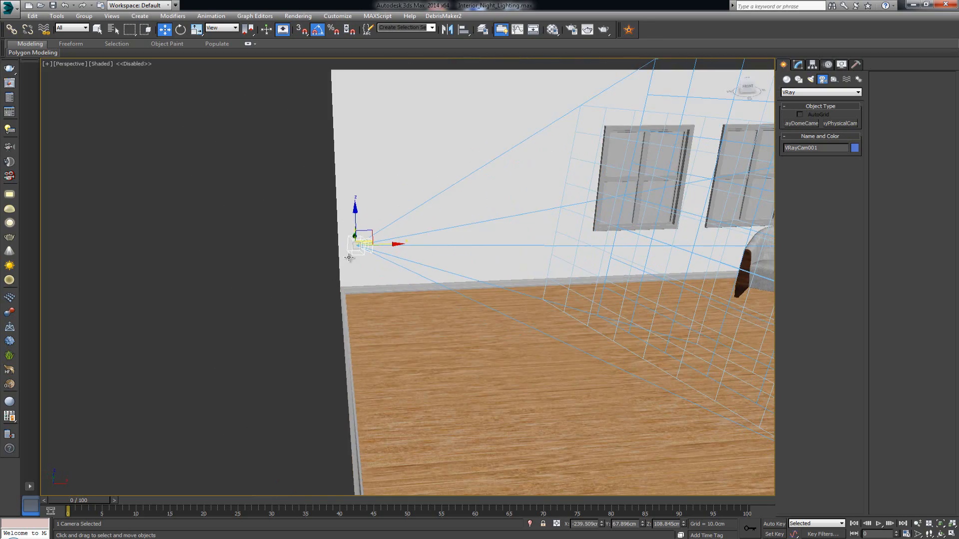
scroll(362, 245, down, 5)
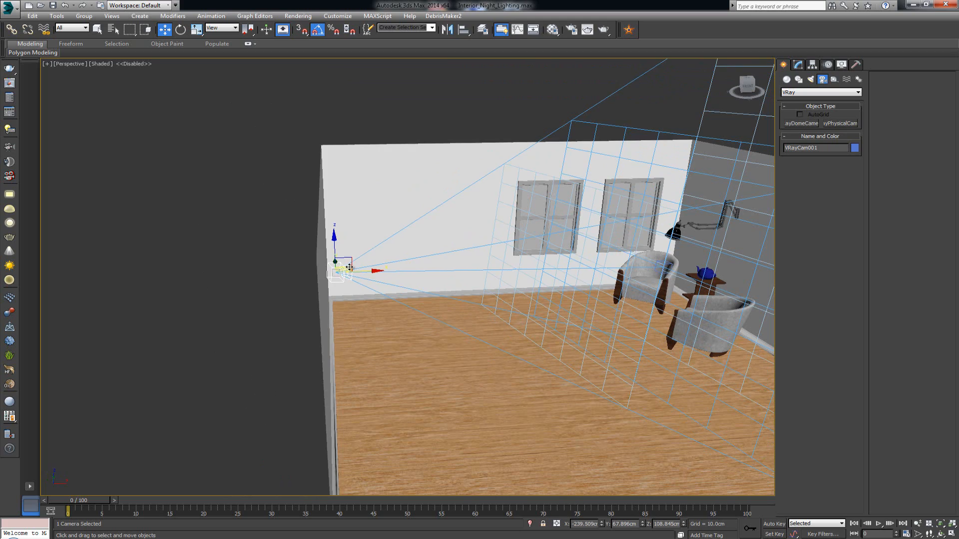
scroll(357, 266, up, 2)
drag(356, 266, 362, 265)
alt+middle_drag(371, 252, 355, 271)
key(c)
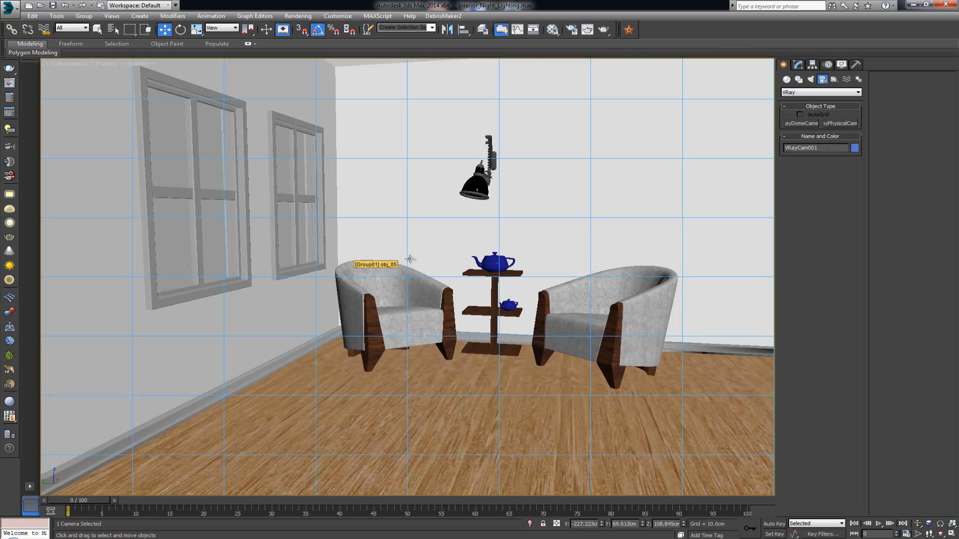
middle_drag(374, 221, 385, 229)
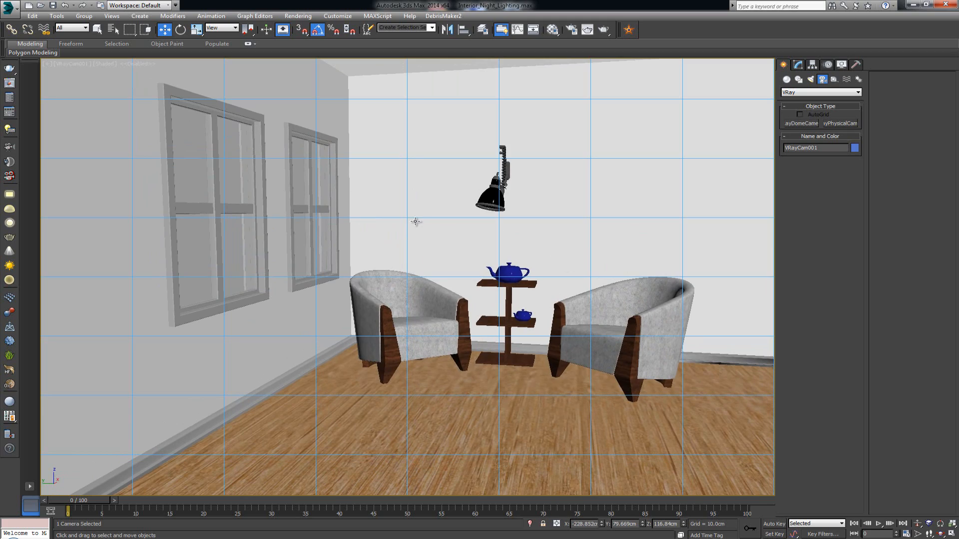
Step: Switch to the perspective view, clear the selection, and examine the camera's placement relative to the windows, armchairs and wall lamp
key(p)
scroll(466, 229, down, 2)
alt+middle_drag(467, 229, 469, 256)
click(233, 208)
alt+middle_drag(403, 263, 335, 213)
scroll(413, 203, down, 4)
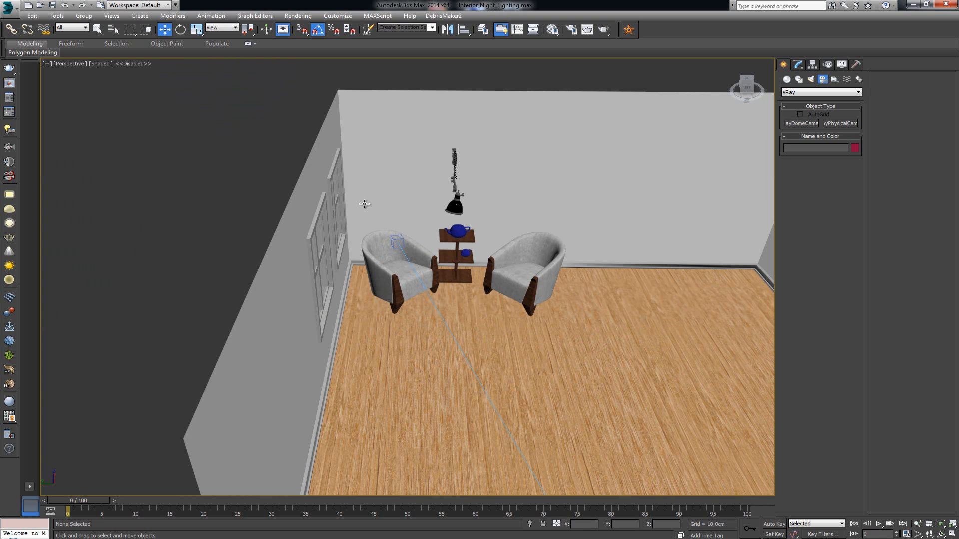
scroll(409, 194, up, 2)
middle_drag(452, 234, 425, 243)
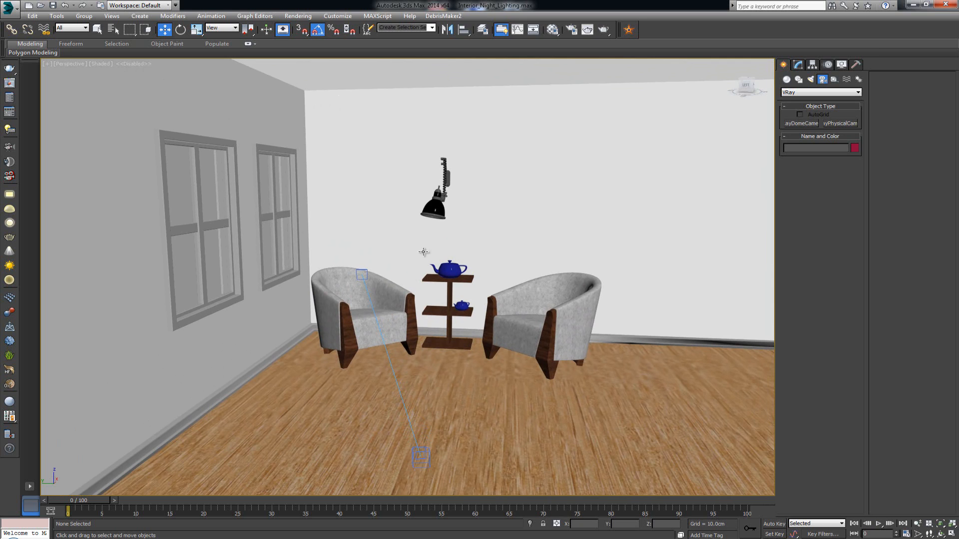
middle_drag(391, 280, 402, 271)
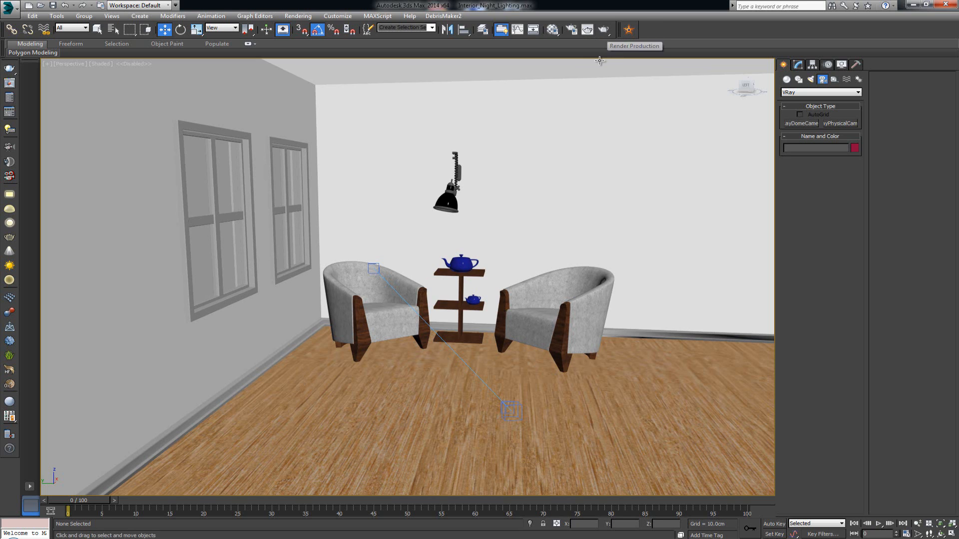
Step: Enable the material override in V-Ray's expert global switches of the render setup and assign it a new VRayMtl
key(F10)
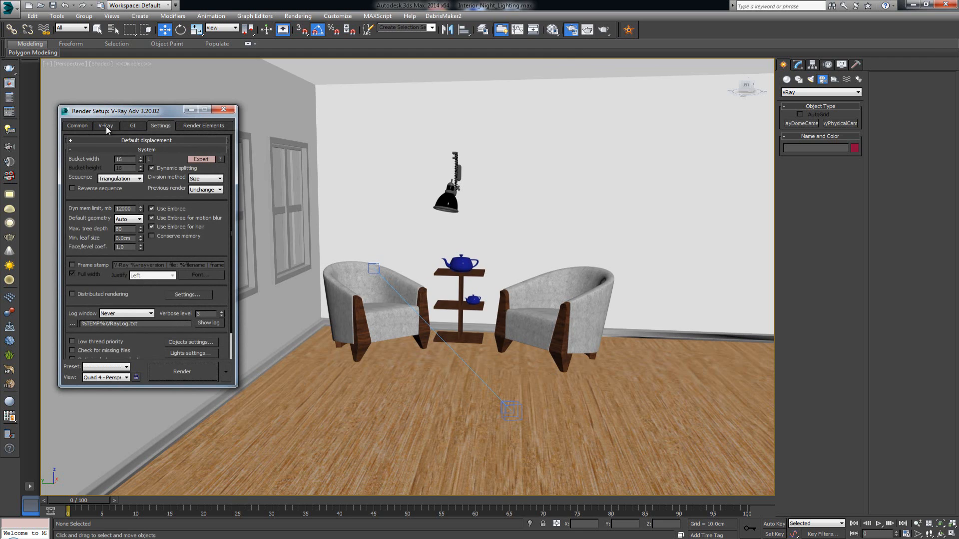
click(106, 126)
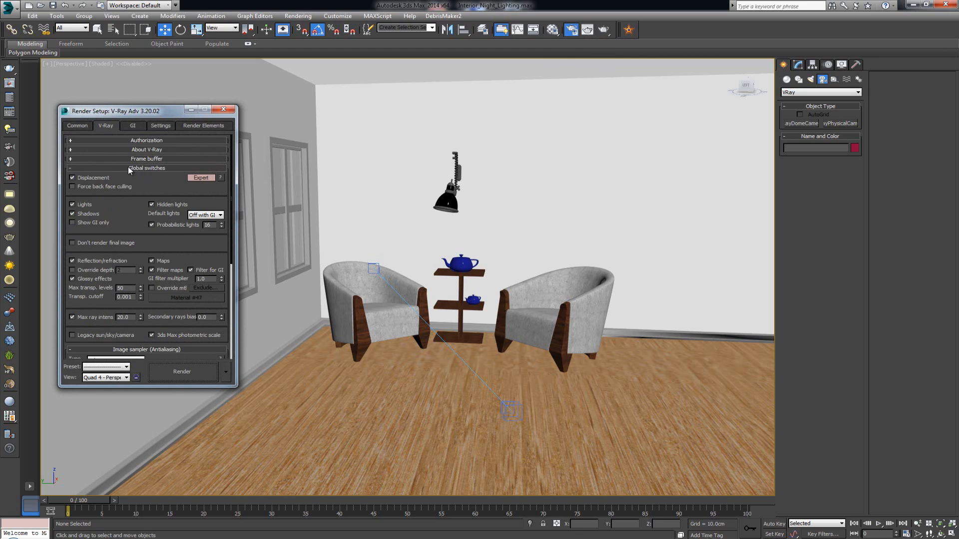
click(201, 178)
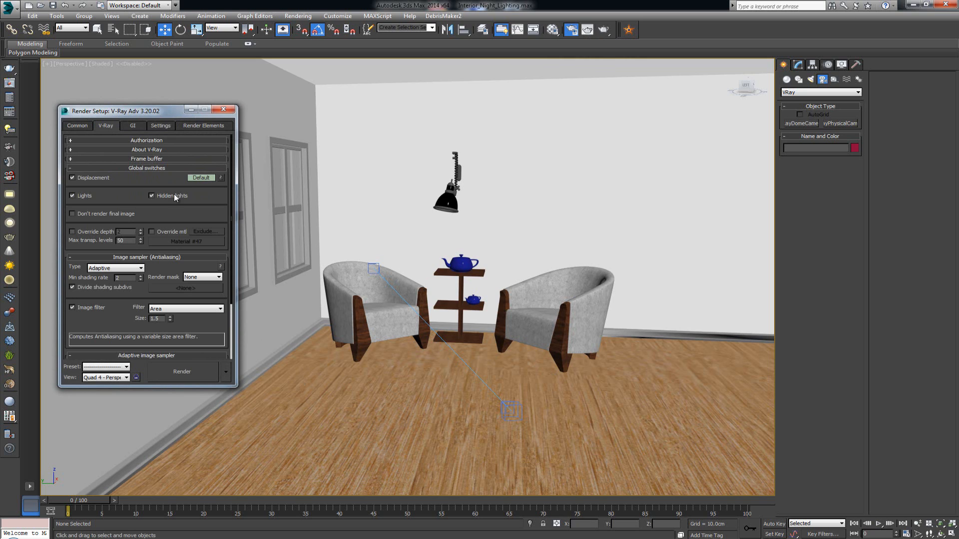
click(207, 179)
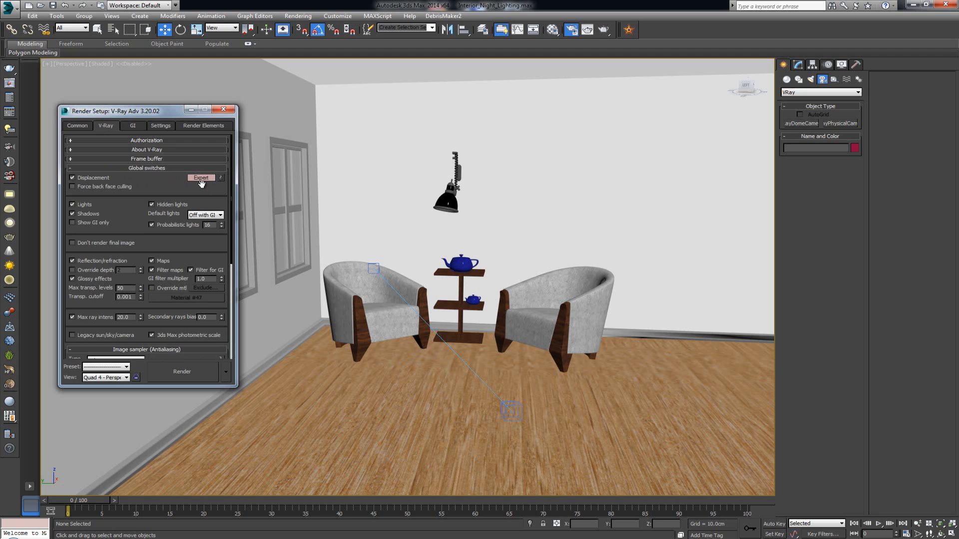
click(152, 288)
click(181, 297)
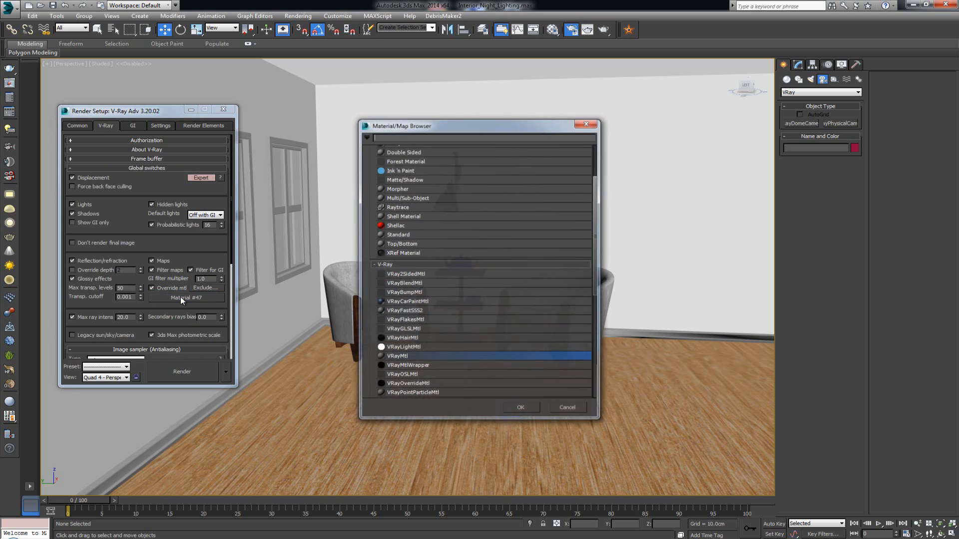
double_click(409, 358)
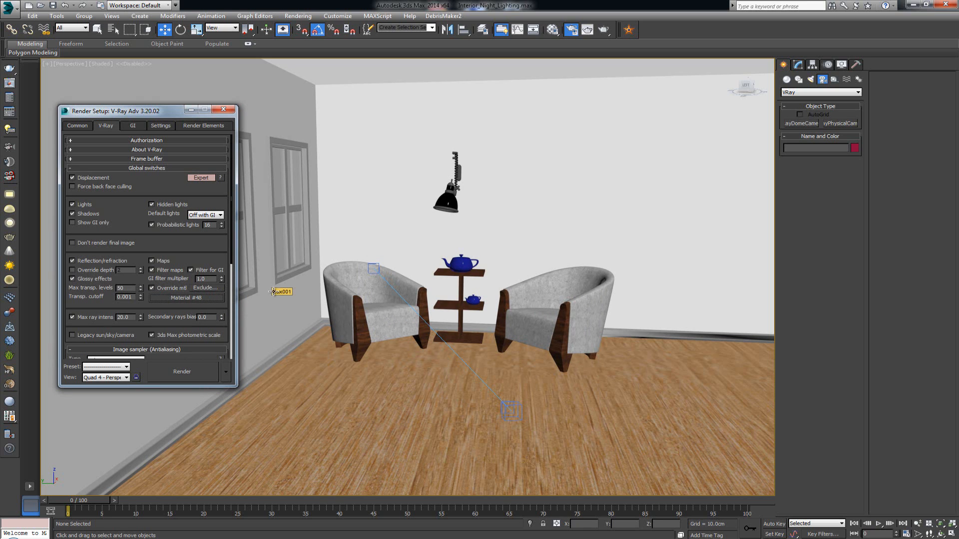
Step: Inspect both windows from inside and outside the room, checking the names and modifiers of their glass panes
scroll(278, 295, up, 2)
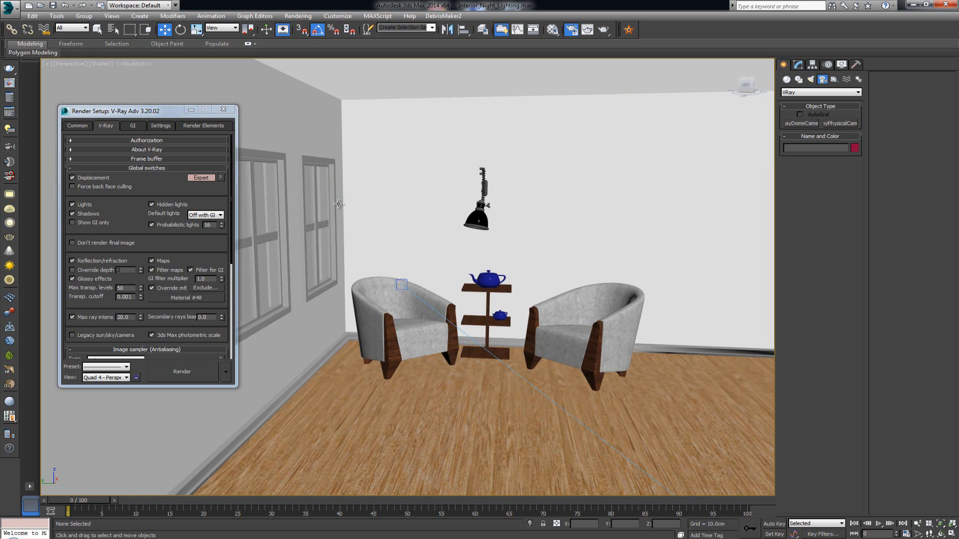
scroll(372, 214, up, 3)
alt+middle_drag(409, 226, 388, 237)
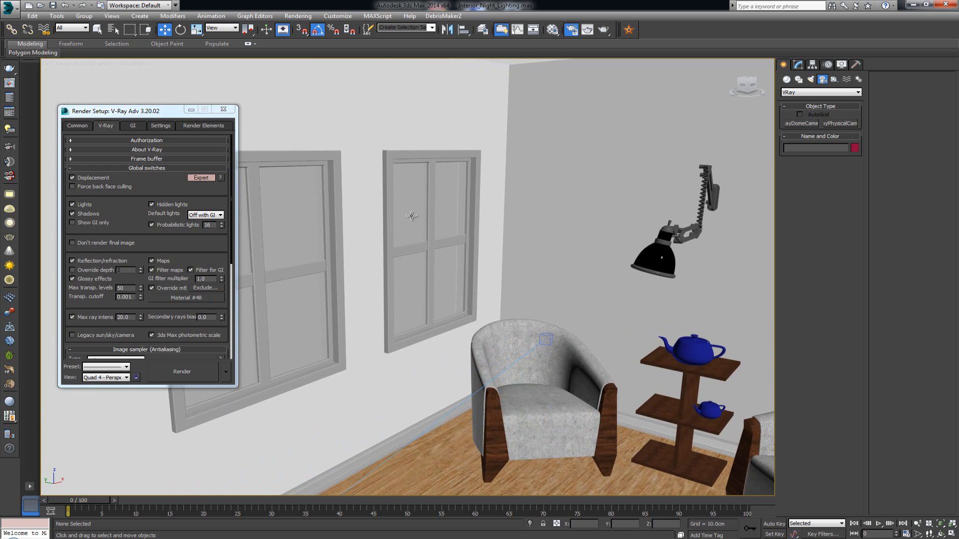
alt+middle_drag(403, 228, 362, 228)
scroll(345, 220, up, 4)
scroll(422, 253, down, 2)
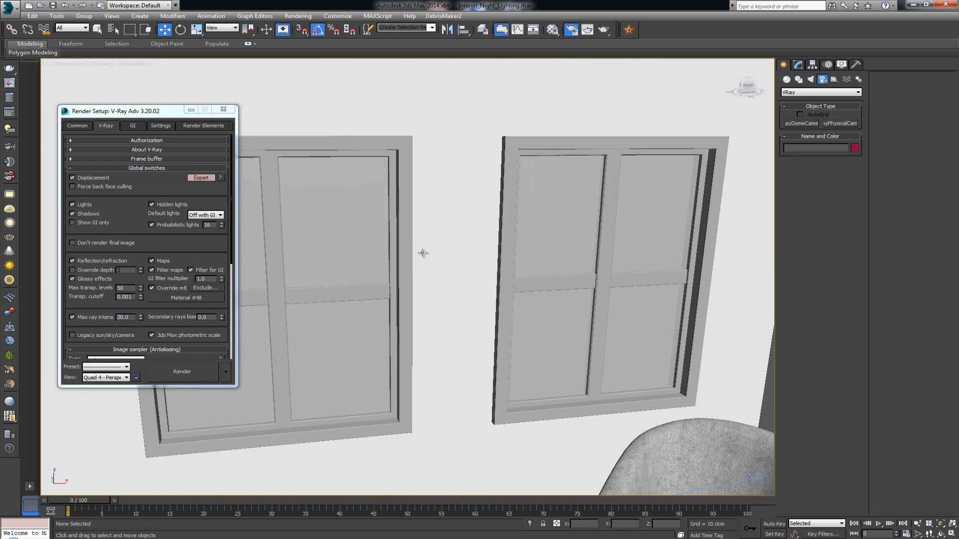
scroll(422, 253, down, 3)
middle_drag(496, 257, 600, 260)
click(480, 264)
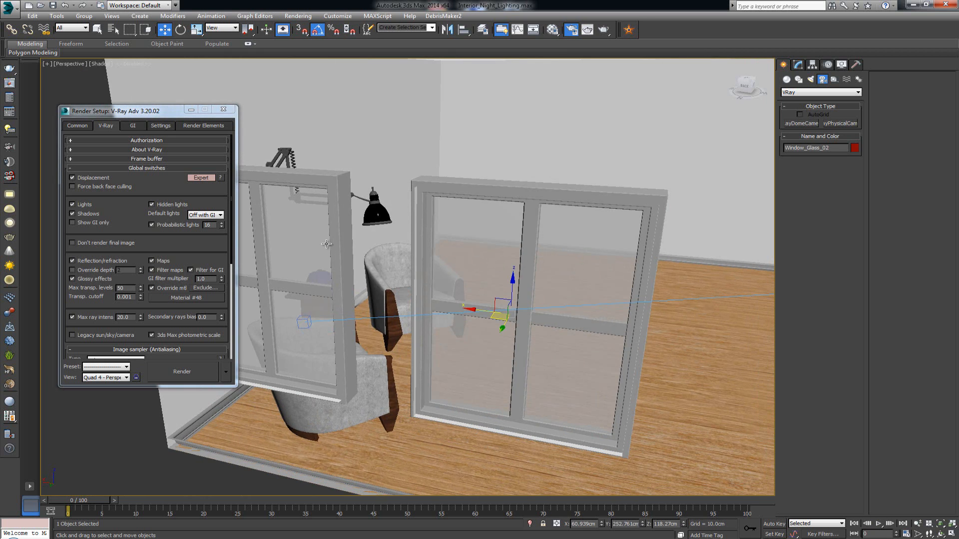
scroll(326, 244, up, 2)
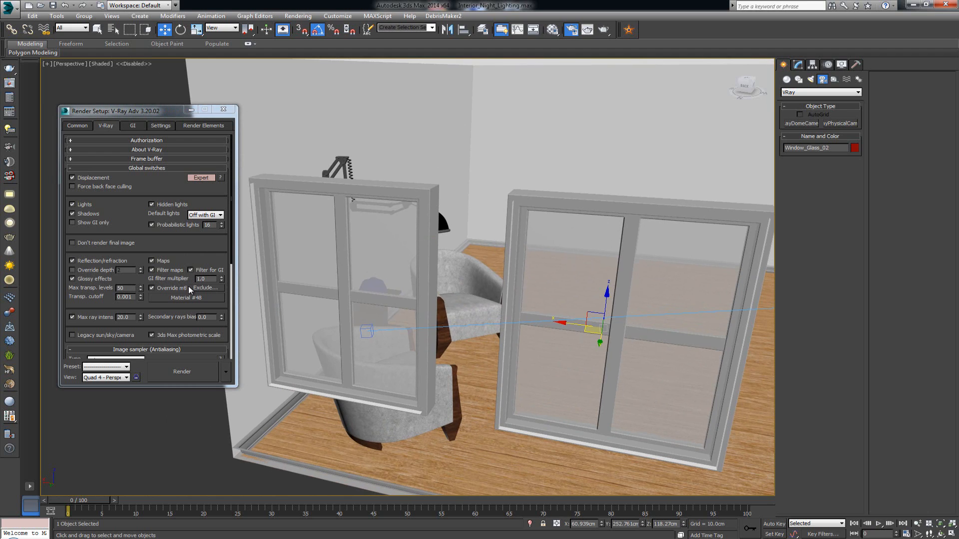
click(374, 247)
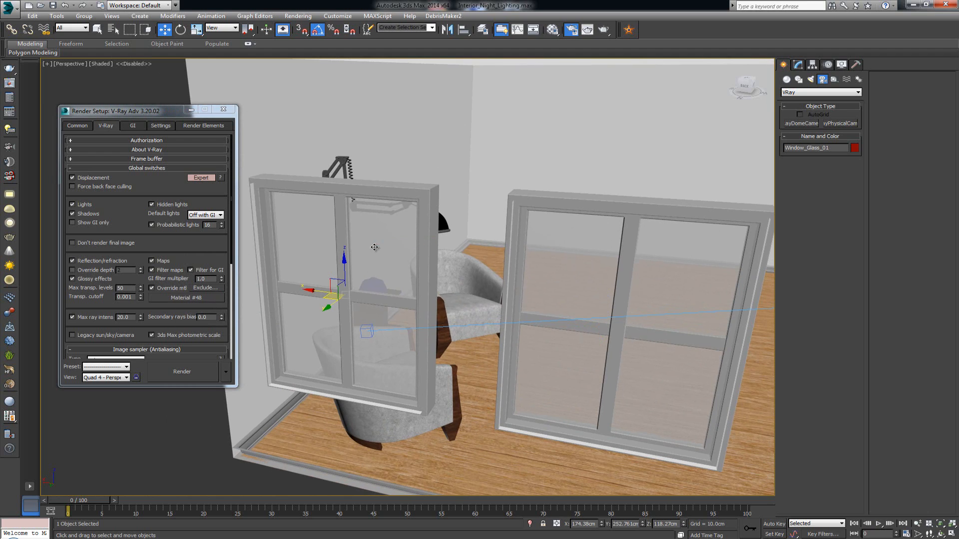
click(798, 65)
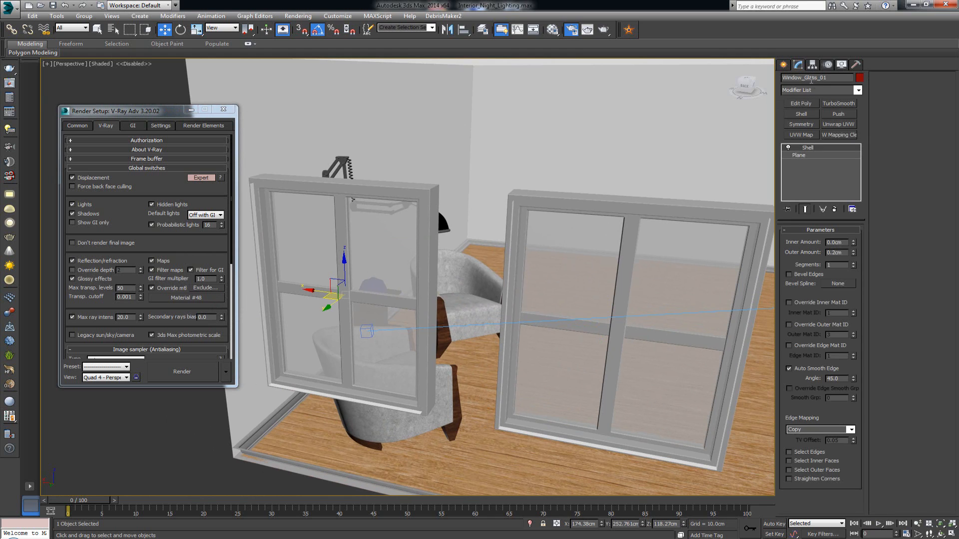
click(615, 213)
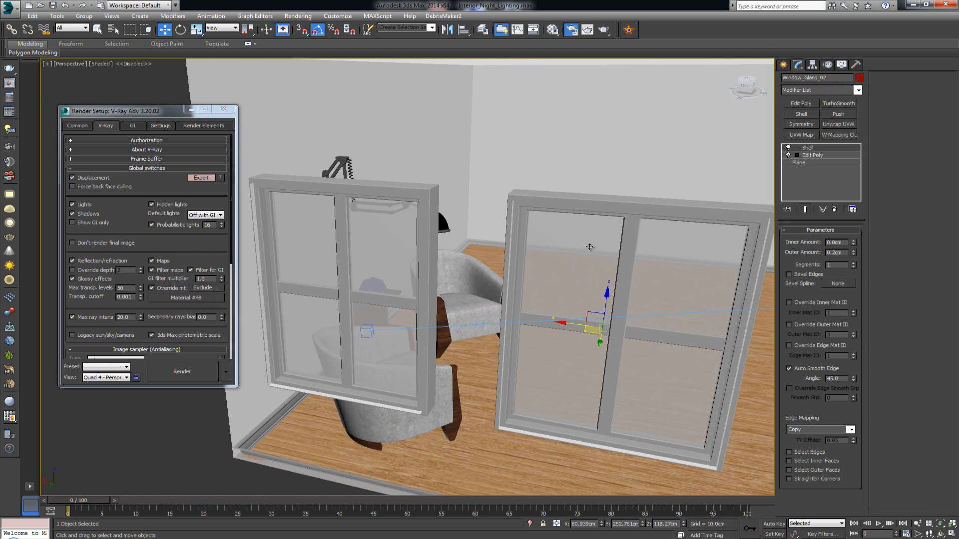
Step: Remove Window_Glass_01 and Window_Glass_02 from the override material's exclusion list
click(216, 288)
drag(464, 233, 465, 302)
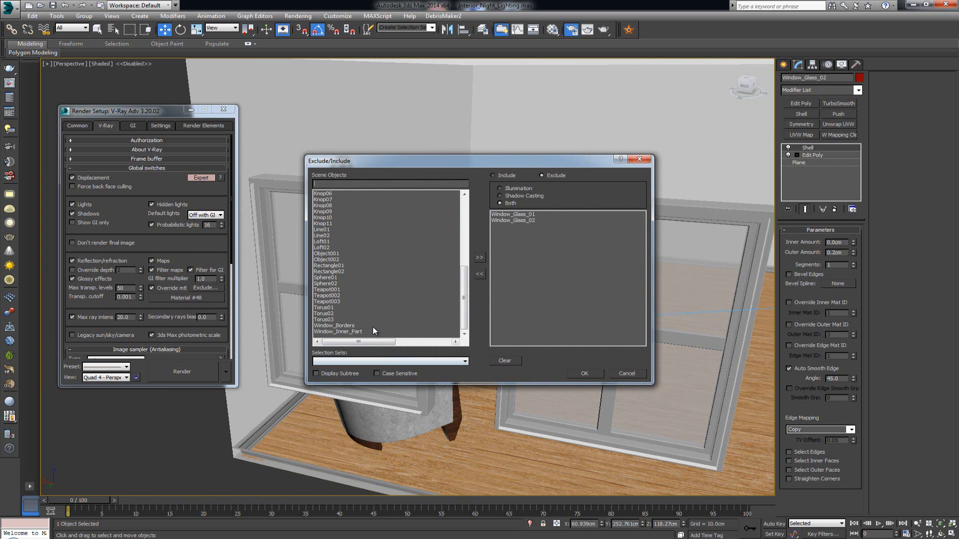
drag(461, 284, 463, 329)
click(527, 220)
click(532, 214)
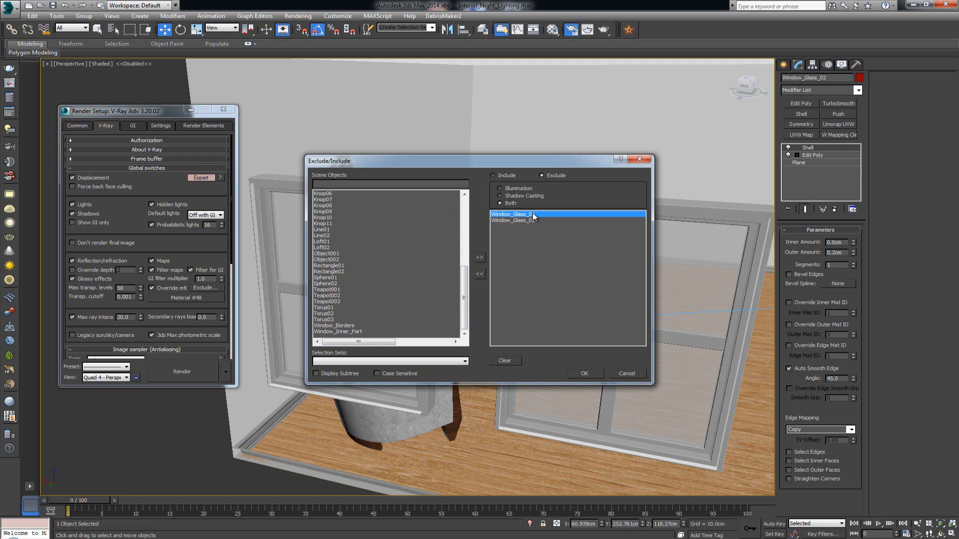
click(533, 220)
ctrl+click(533, 215)
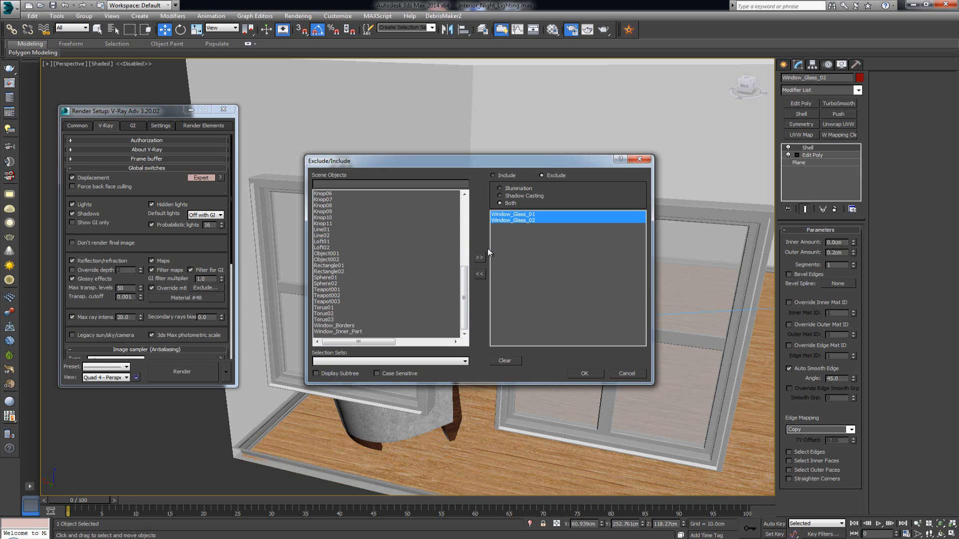
click(479, 274)
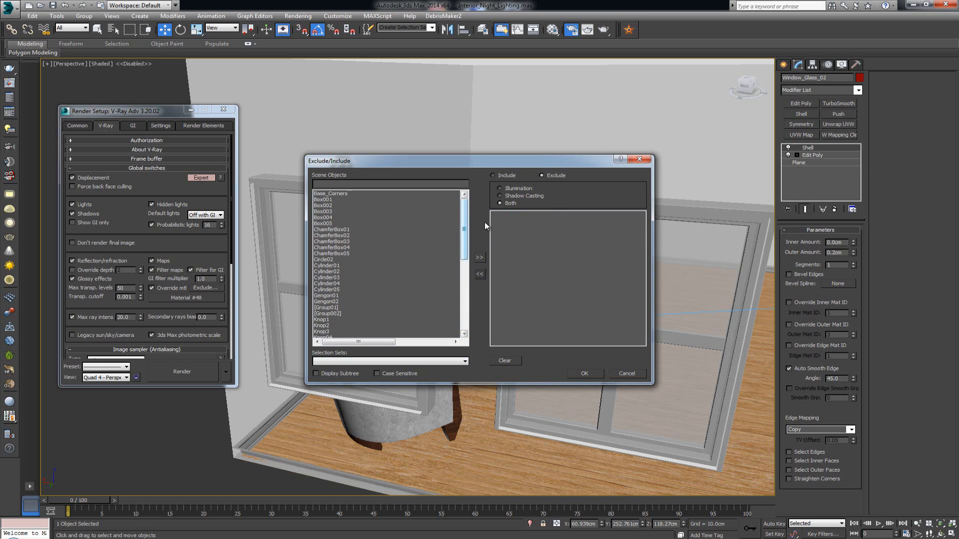
Step: Exclude Window_Glass_01 and Window_Glass_02 from the override material, then return to the camera view and close the render setup
drag(465, 229, 465, 300)
click(357, 320)
ctrl+click(357, 326)
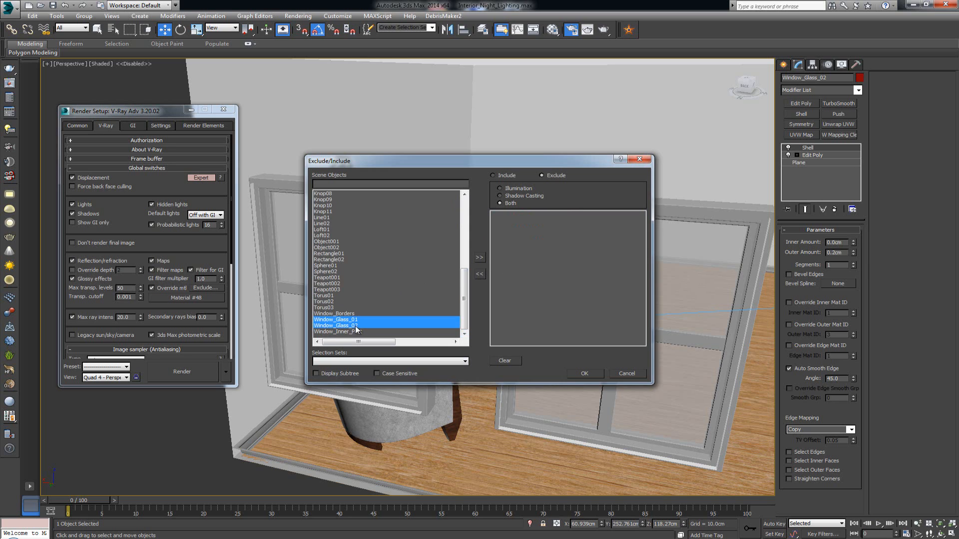
click(479, 258)
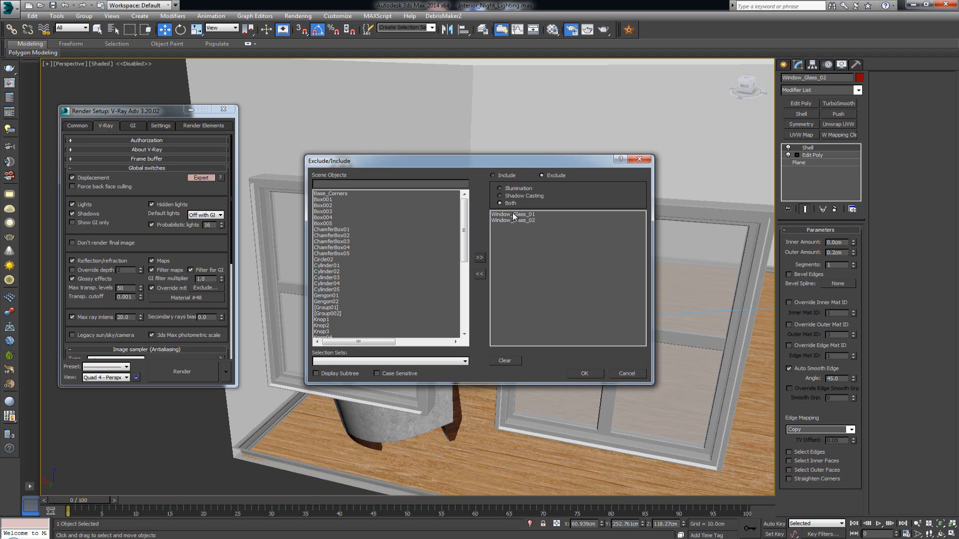
click(589, 375)
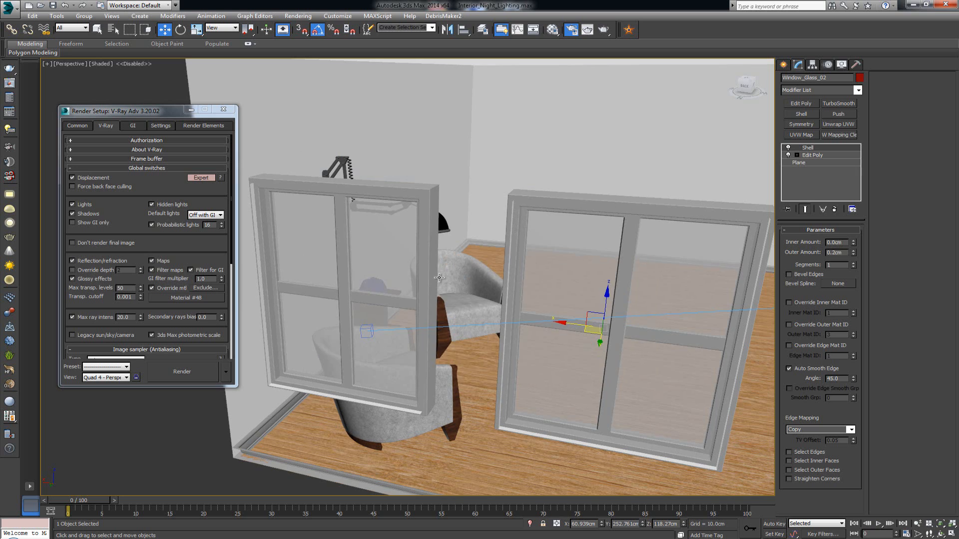
key(c)
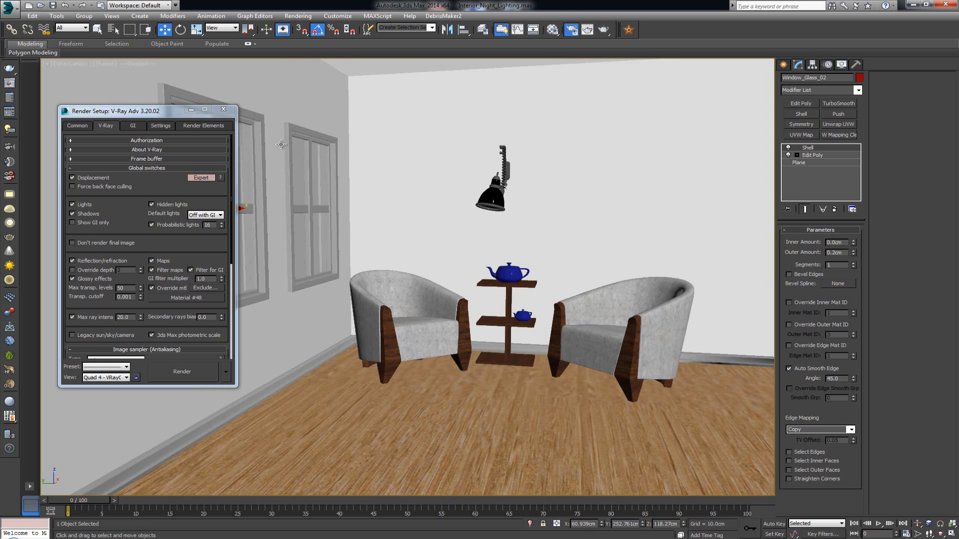
click(223, 110)
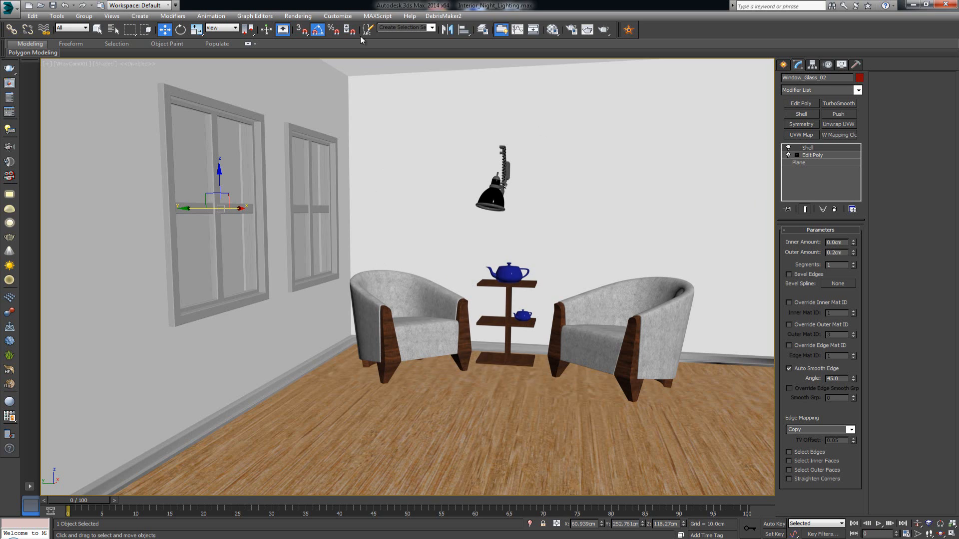
Step: Open the environment settings and the material editor and arrange them side by side
click(352, 17)
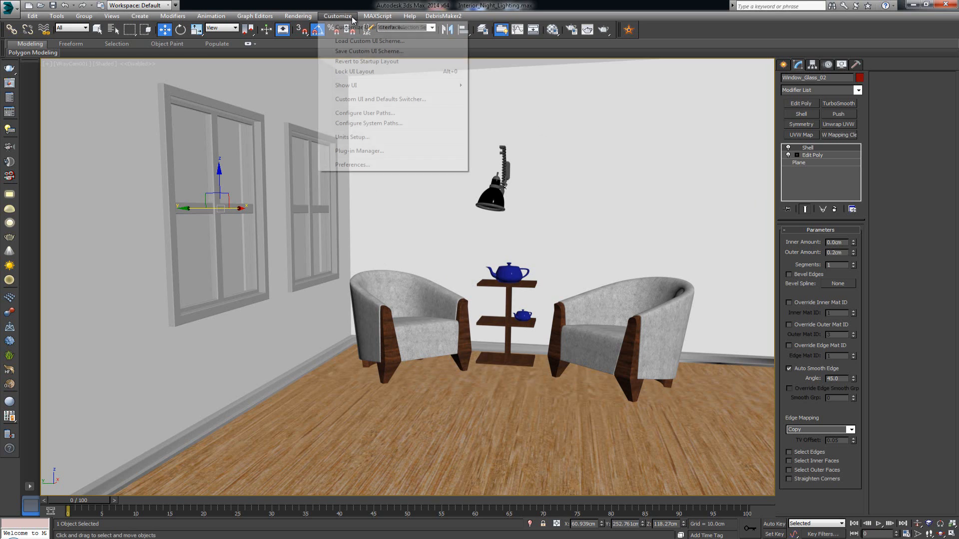
mouse_move(407, 17)
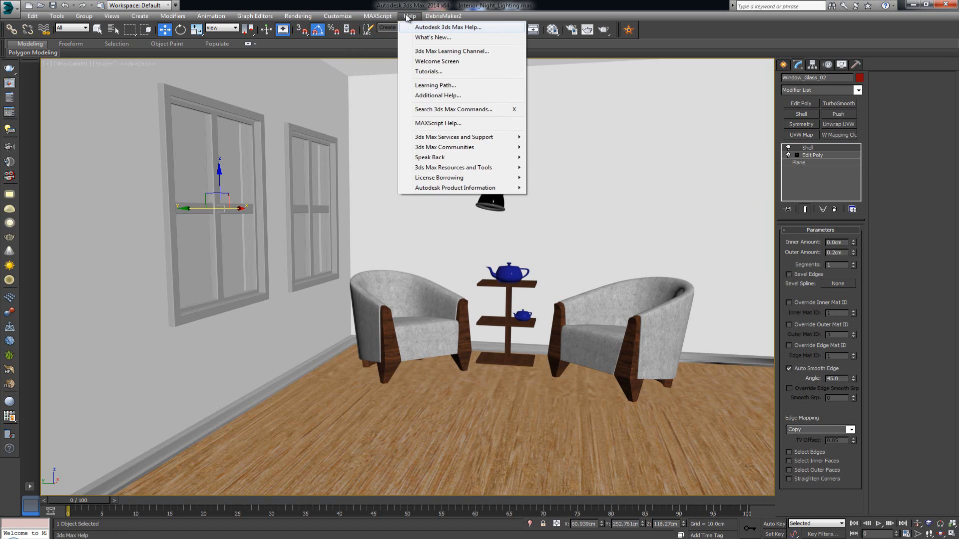
mouse_move(298, 16)
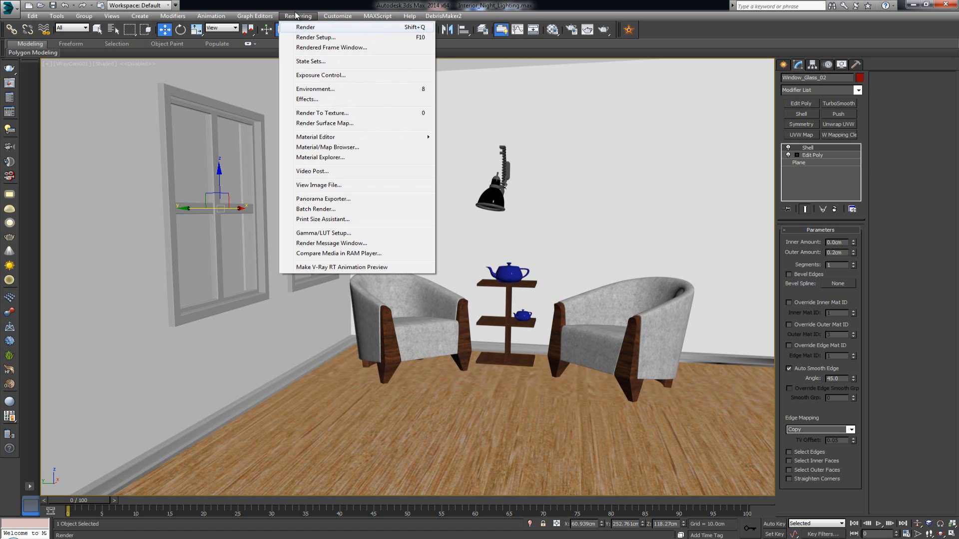
click(325, 91)
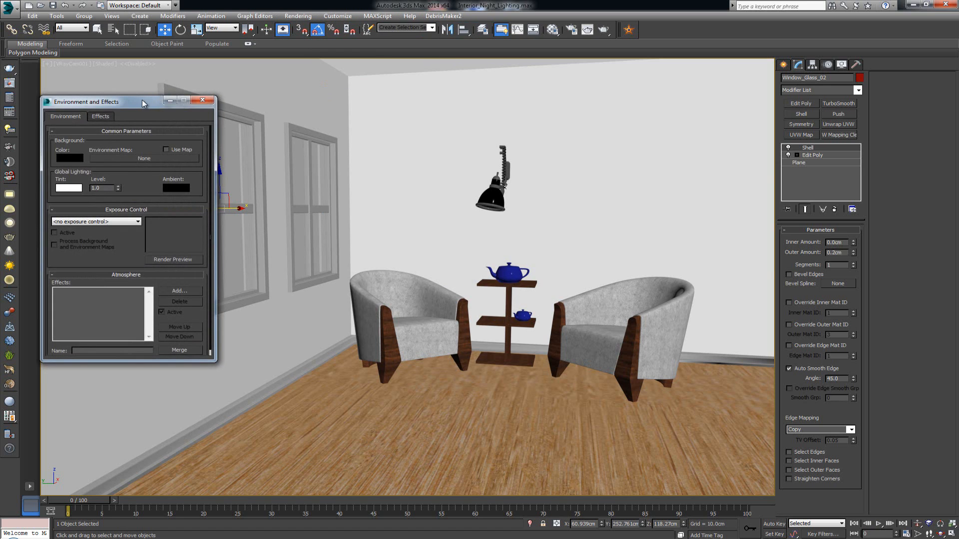
drag(163, 100, 666, 93)
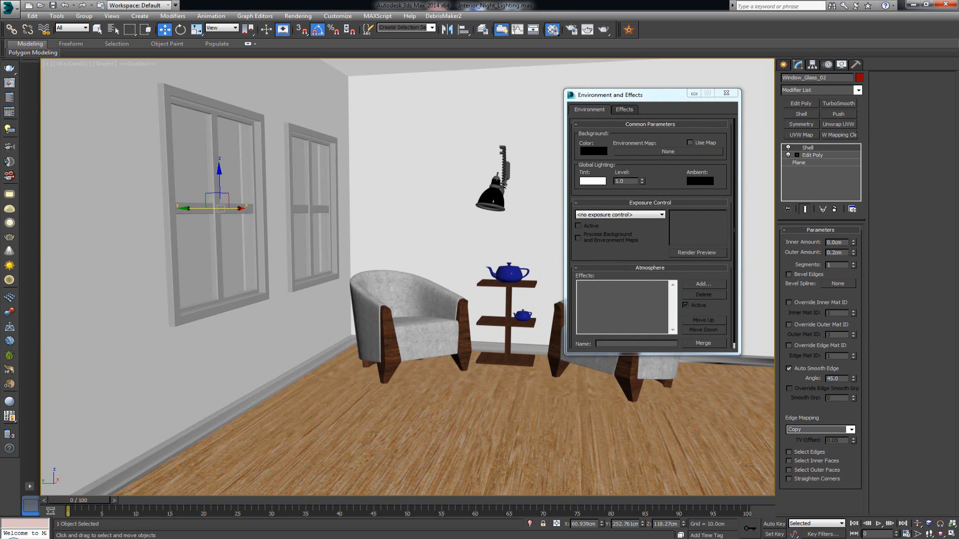
key(m)
drag(218, 94, 435, 93)
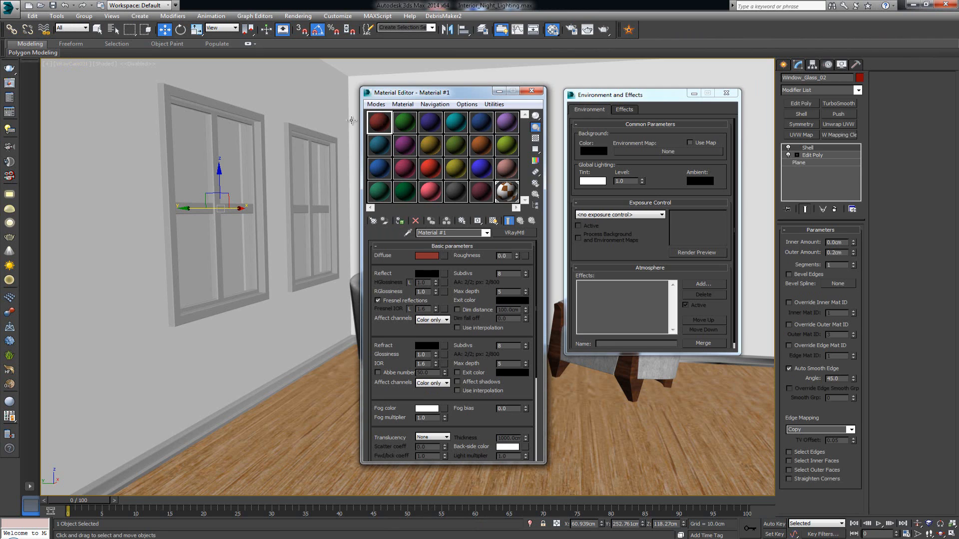
Step: Replace the red material in the first sample slot with a Gradient Ramp map
click(375, 223)
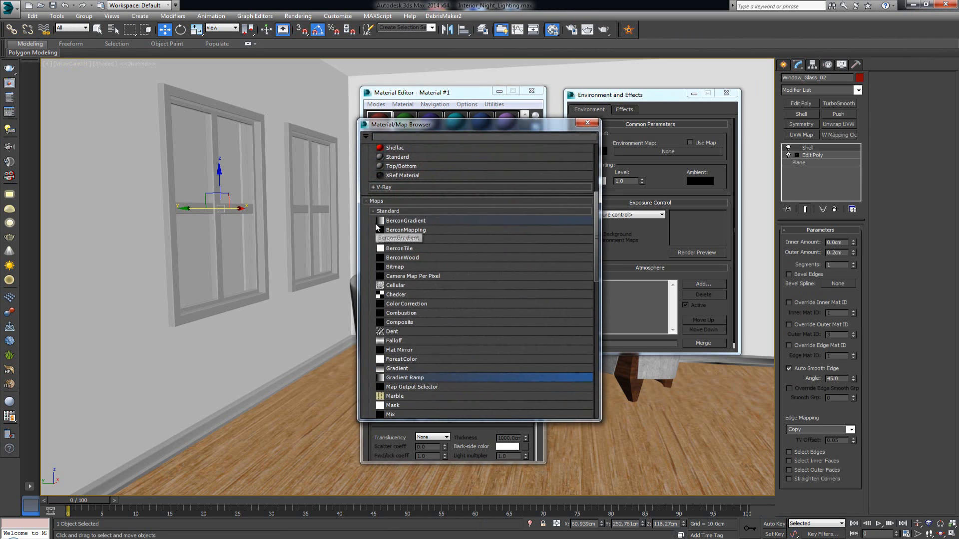
drag(417, 117, 159, 84)
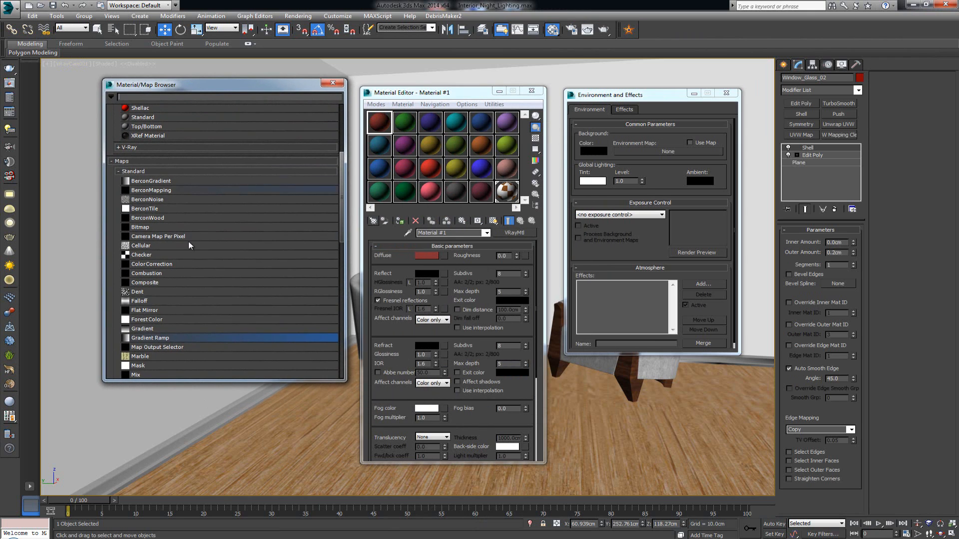
double_click(163, 339)
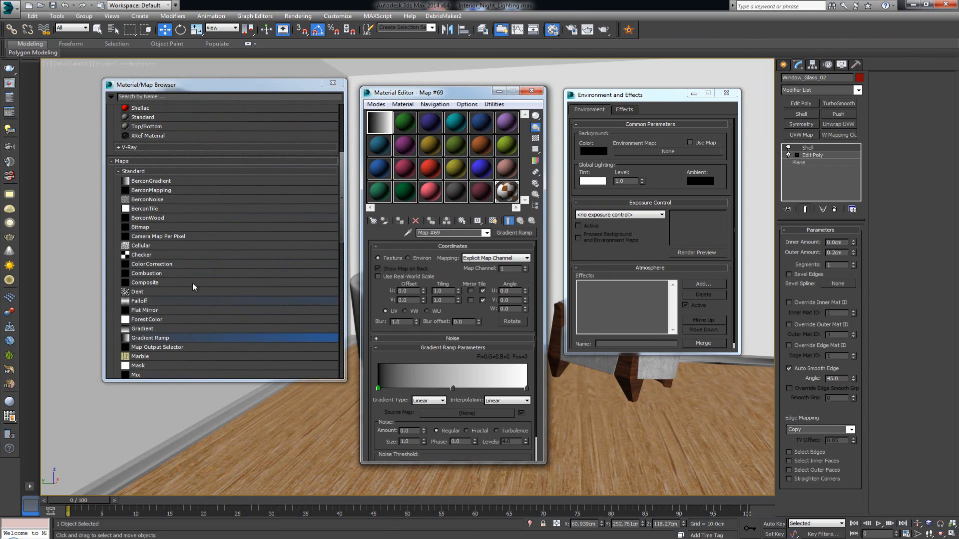
Step: Set the Gradient Ramp to Spherical Environment mapping and assign it as an instance to the environment map
click(333, 83)
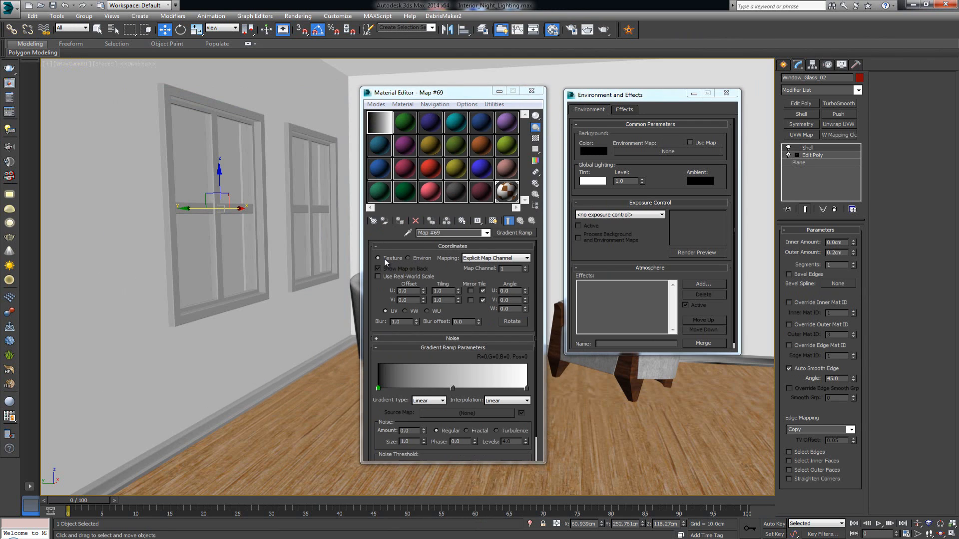
click(418, 258)
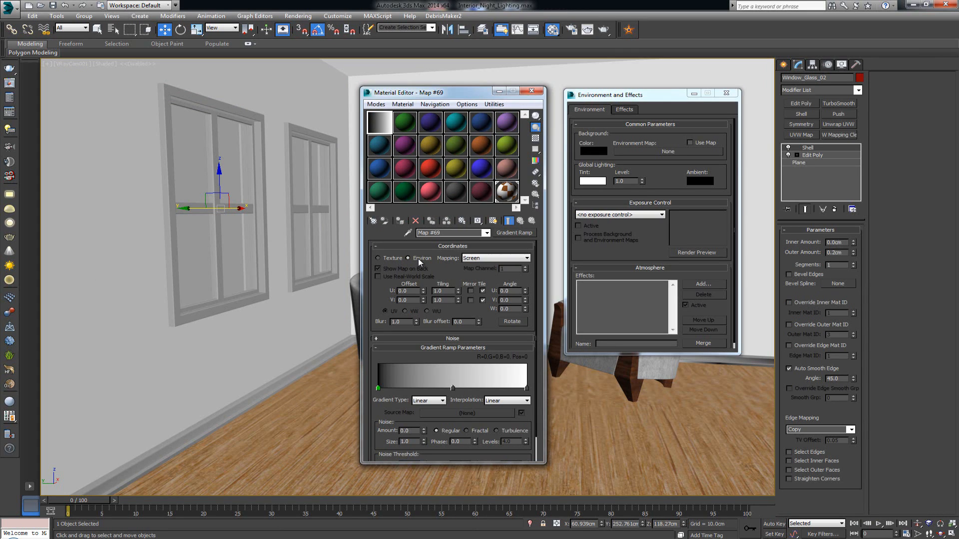
click(482, 258)
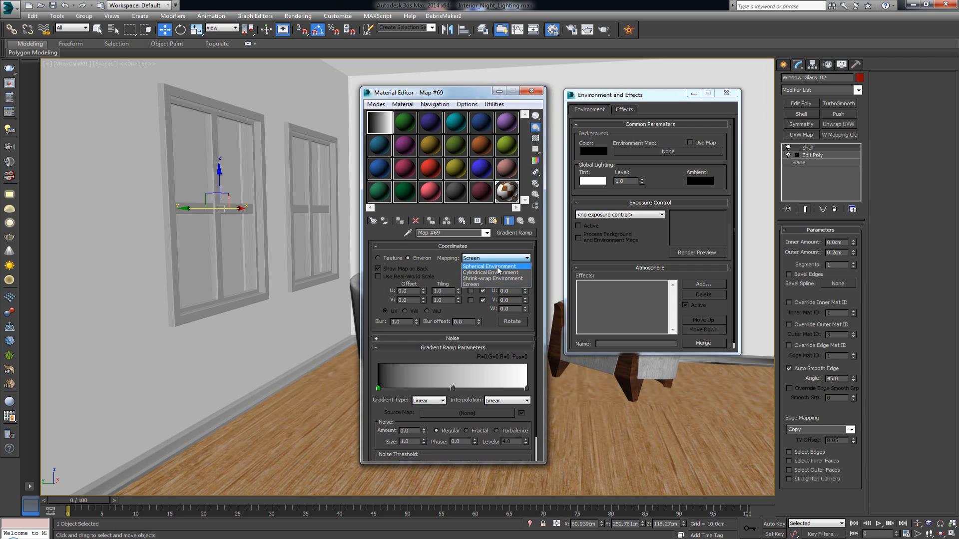
click(497, 267)
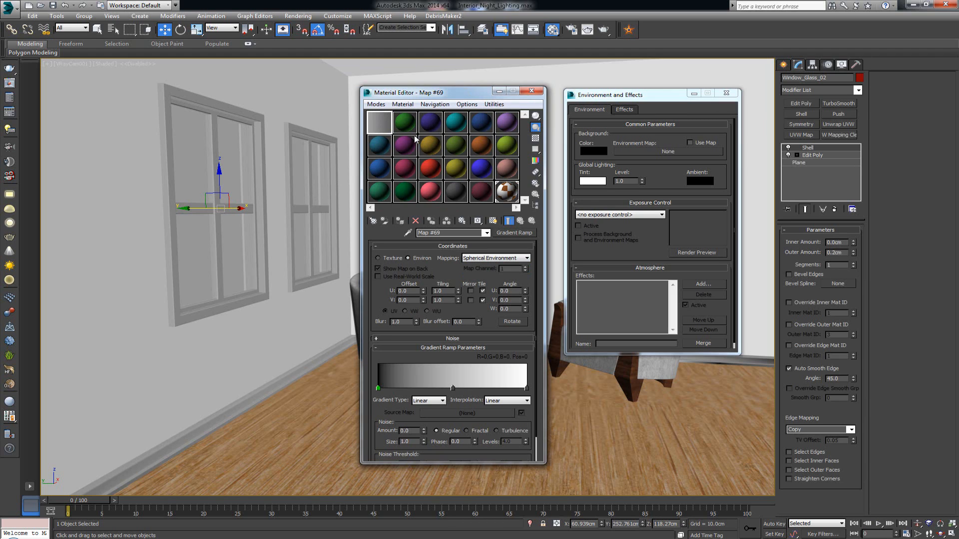
drag(380, 124, 673, 151)
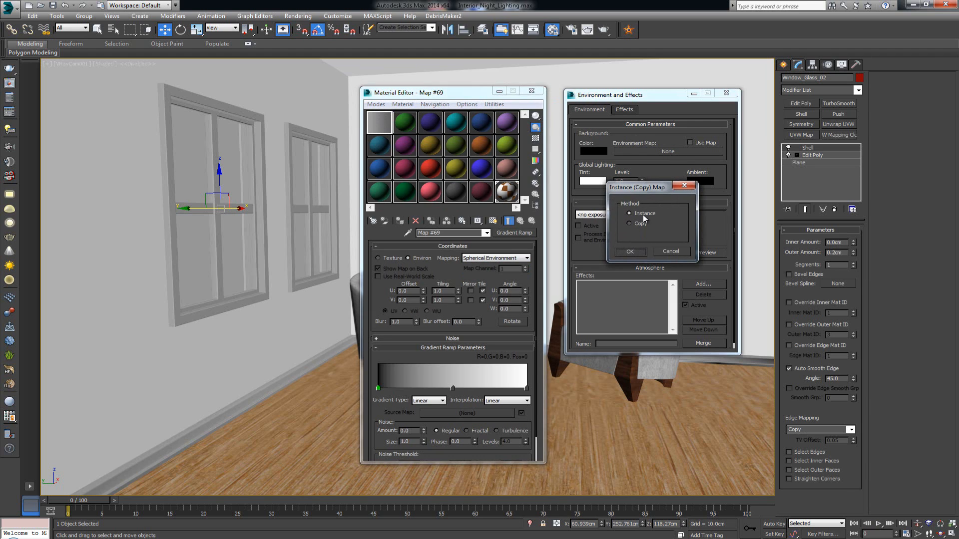
click(627, 252)
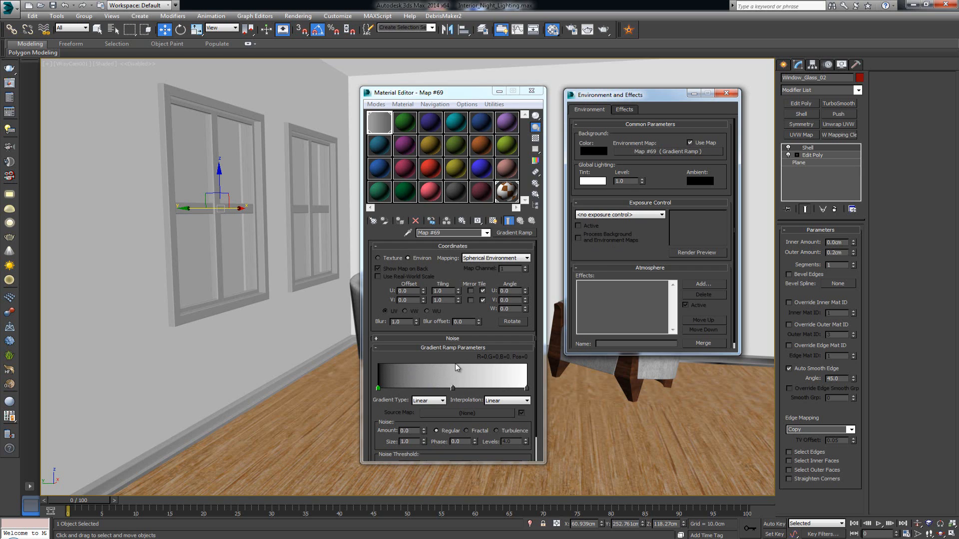
Step: Switch to Windows Photo Viewer to examine the sky colours in the Dusk_01 reference photo, then return to 3ds Max
click(453, 388)
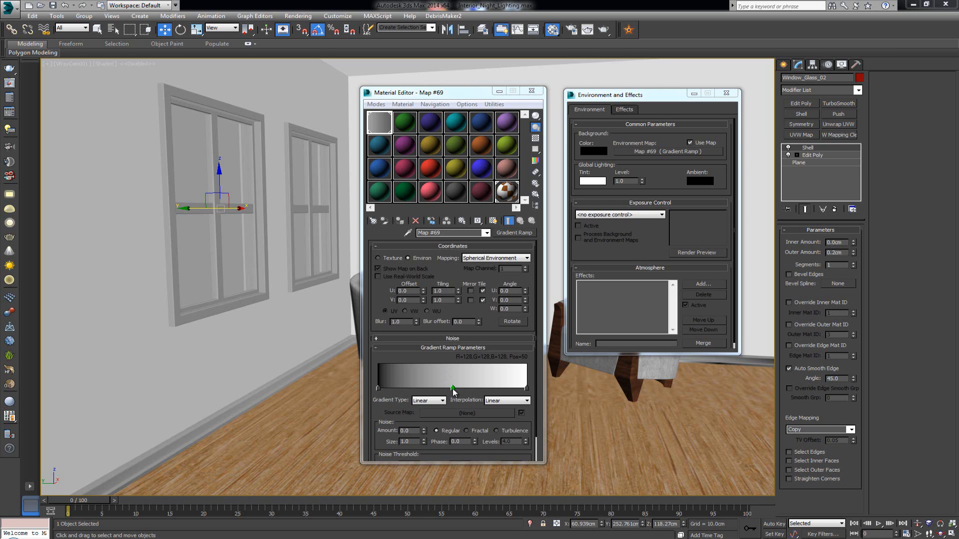
click(403, 537)
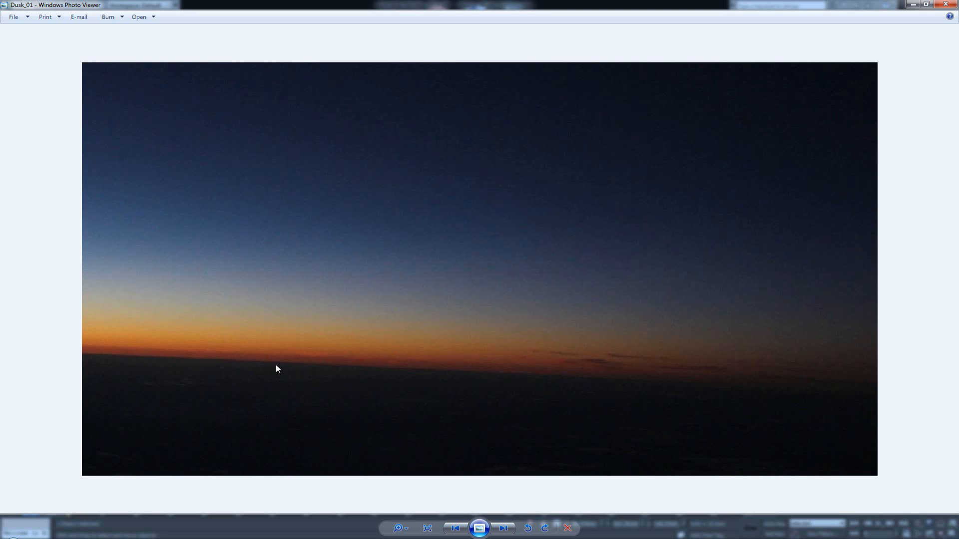
mouse_move(403, 538)
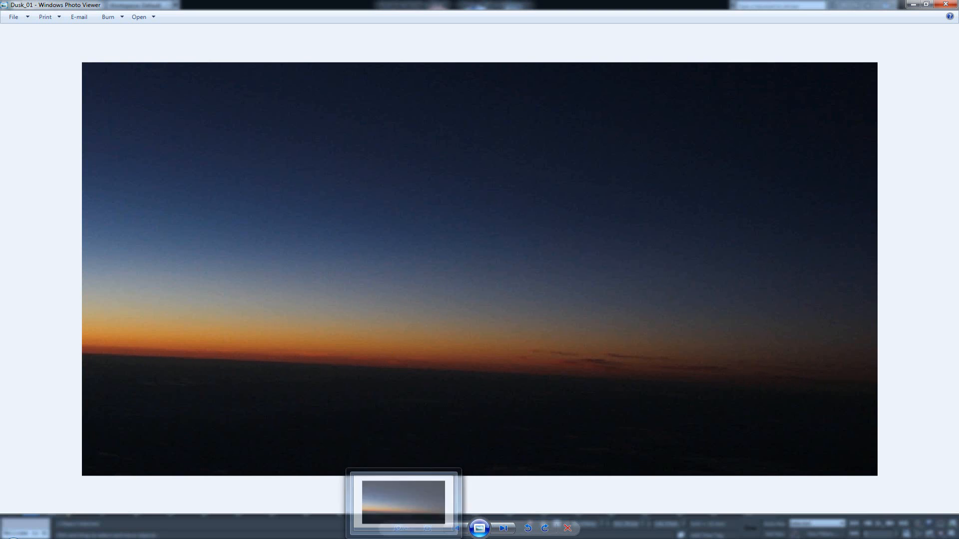
click(450, 476)
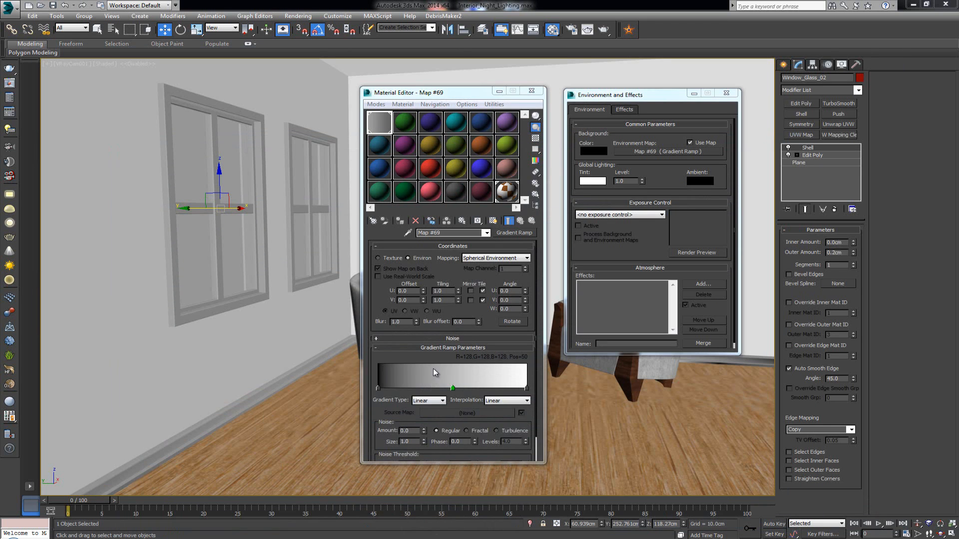
Step: Set the gradient's middle flag, at position 50, to pure black
double_click(453, 388)
drag(289, 73, 289, 58)
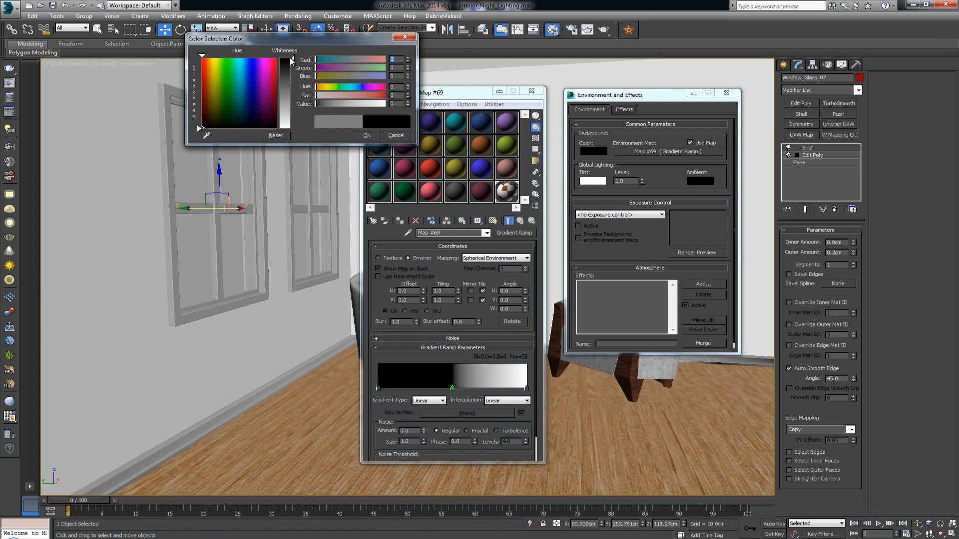
click(372, 135)
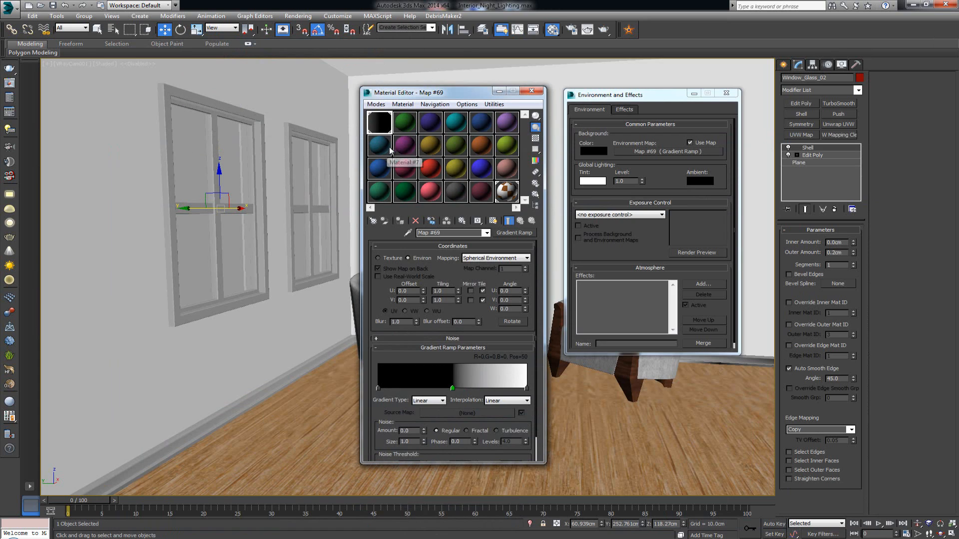
Step: Set the gradient's end flag, at position 100, to a very dark blue, RGB 1, 3, 33
click(527, 387)
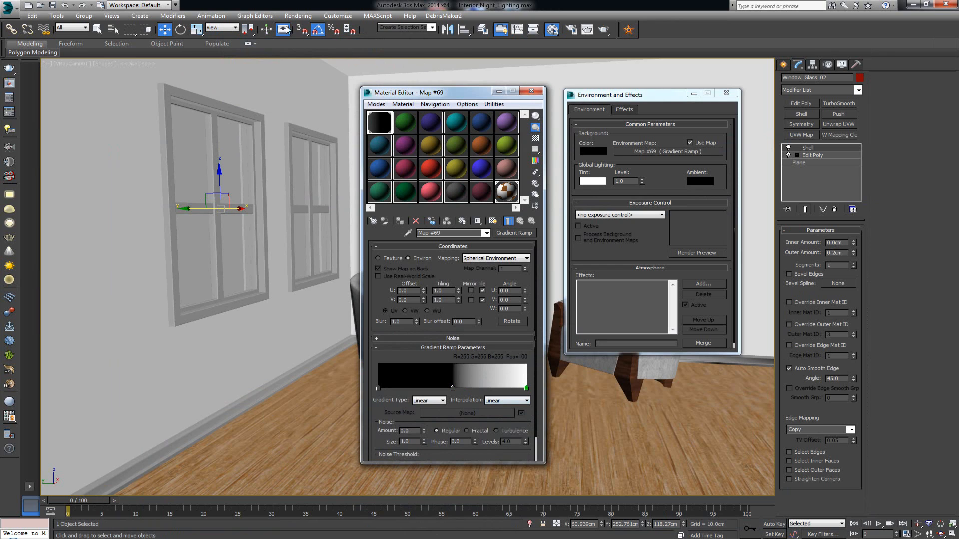
double_click(527, 388)
drag(251, 62, 251, 58)
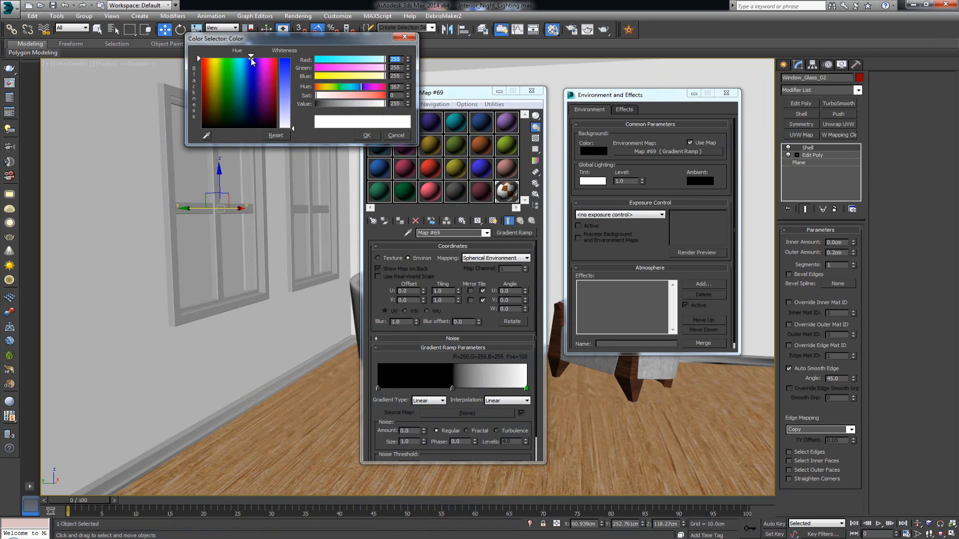
click(284, 60)
drag(328, 103, 324, 108)
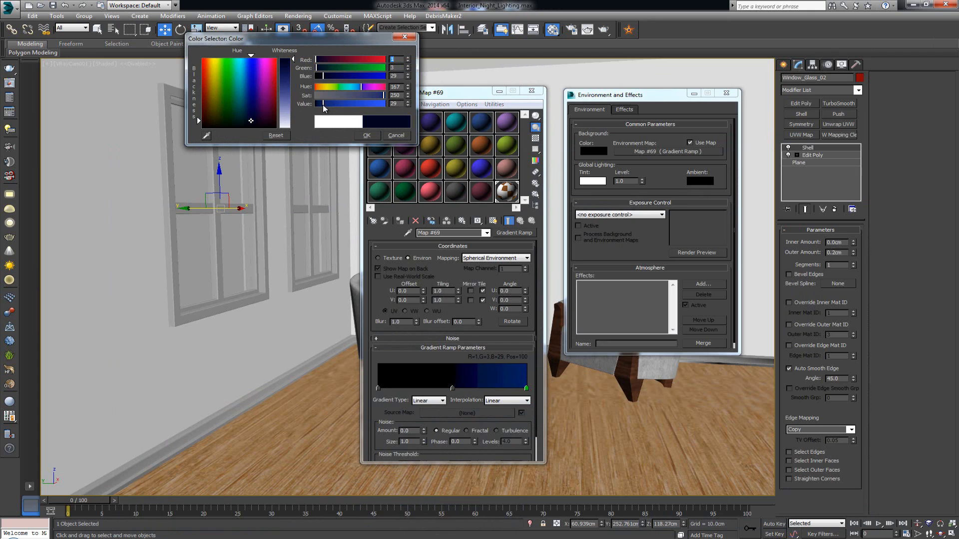
click(372, 136)
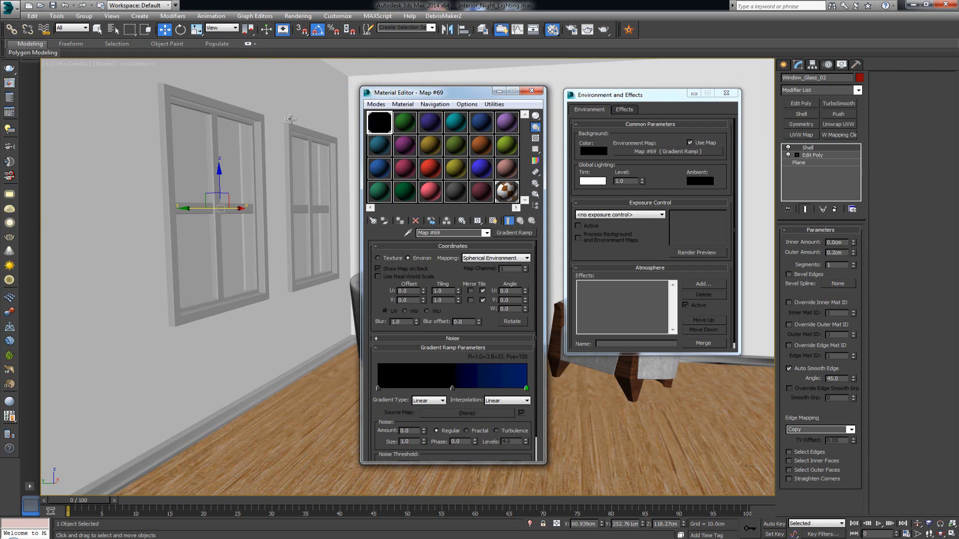
Step: Rotate the gradient map by setting its W angle to 90, close the material editor and render the camera view
drag(515, 309, 485, 306)
text(90)
key(Return)
click(531, 92)
click(604, 30)
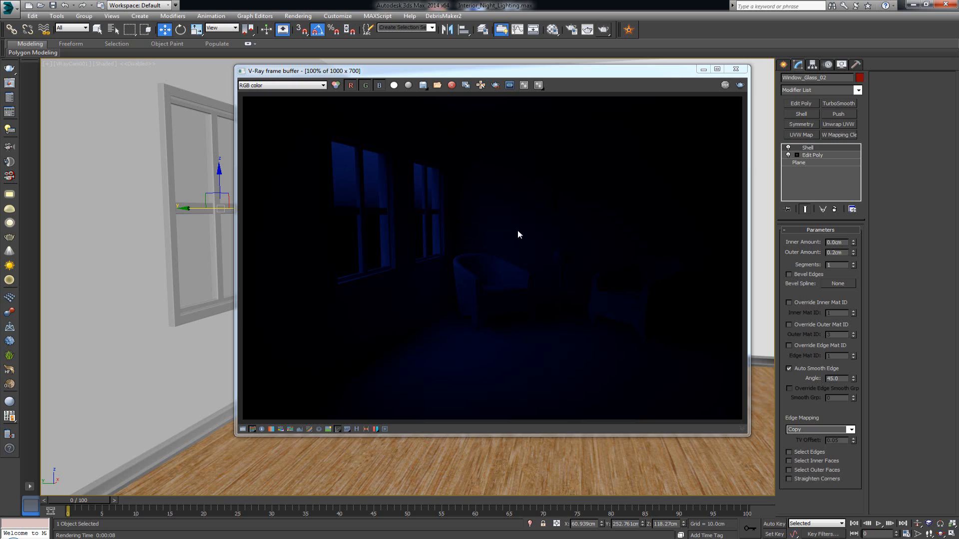
click(736, 70)
Step: Select the viewport's camera and set f-number 8, shutter speed 200, film speed 100 and white balance Neutral
click(67, 64)
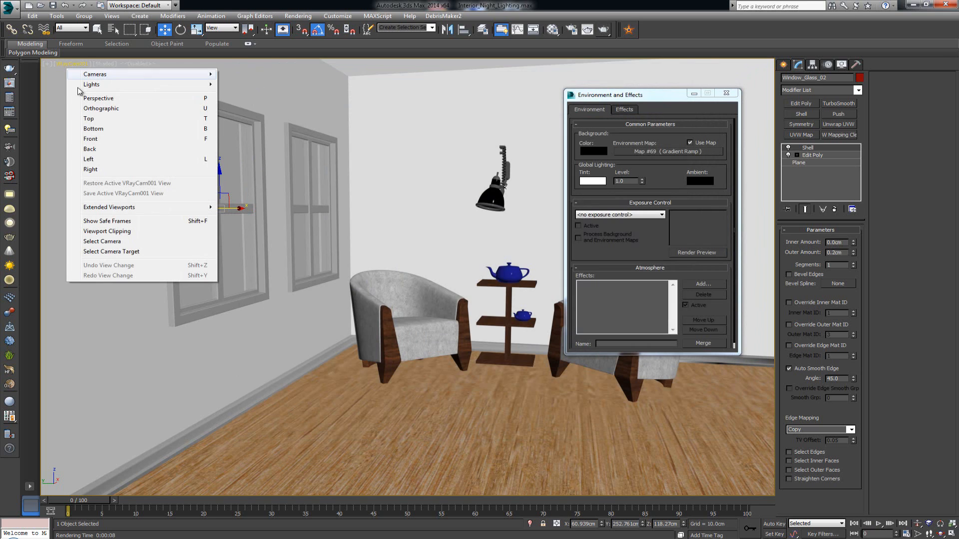
click(119, 241)
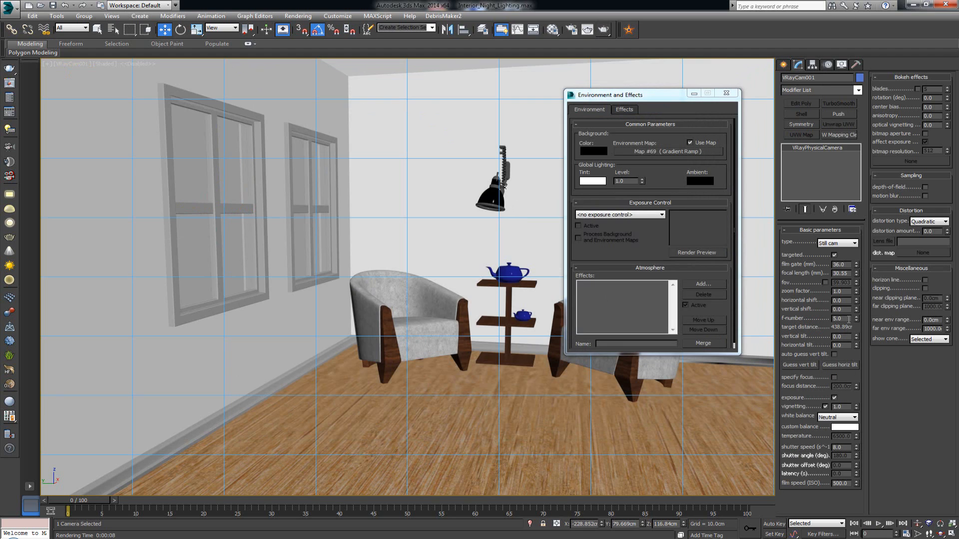
drag(849, 319, 831, 319)
key(Return)
drag(843, 447, 827, 447)
key(Return)
drag(849, 486, 831, 484)
text(100)
key(Return)
click(831, 420)
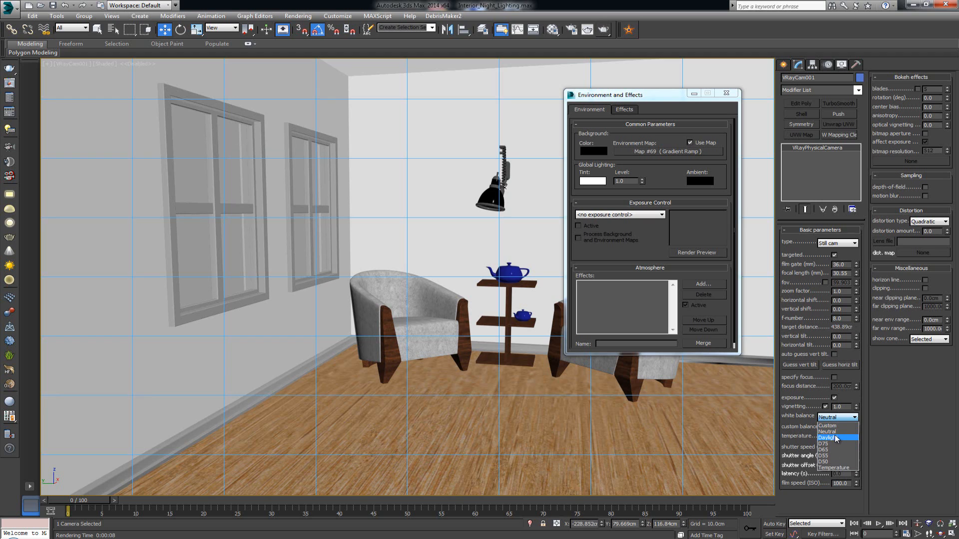
click(838, 433)
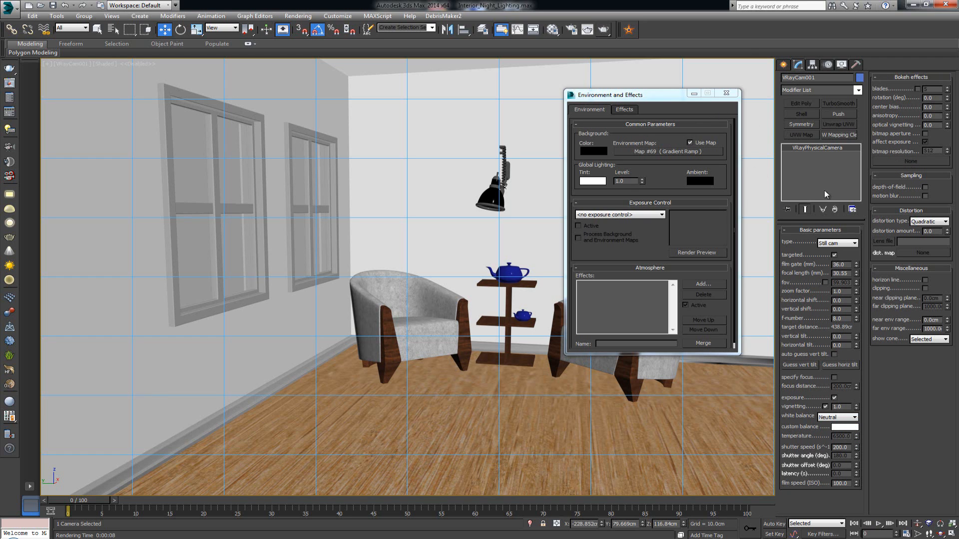
Step: Close the environment settings and test-render the camera view with the new exposure
click(727, 93)
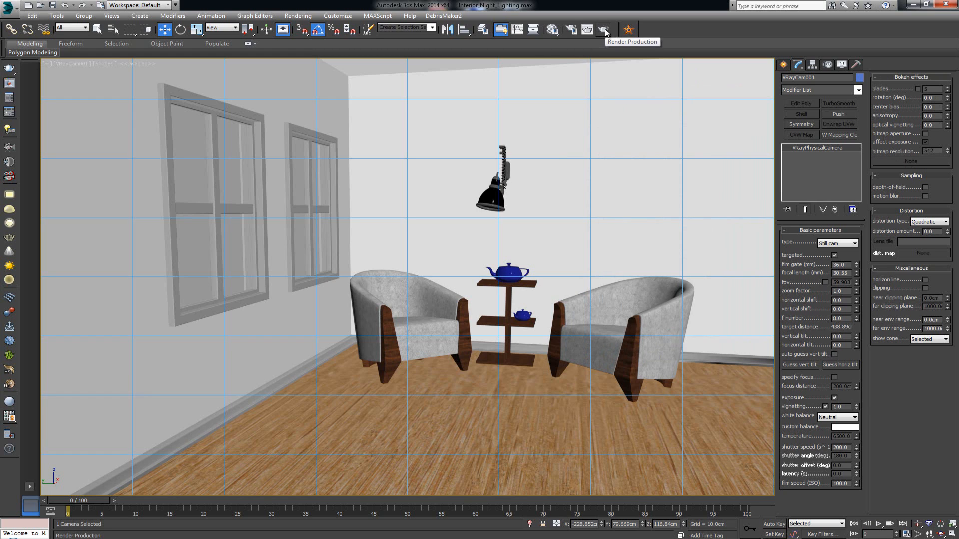
click(604, 31)
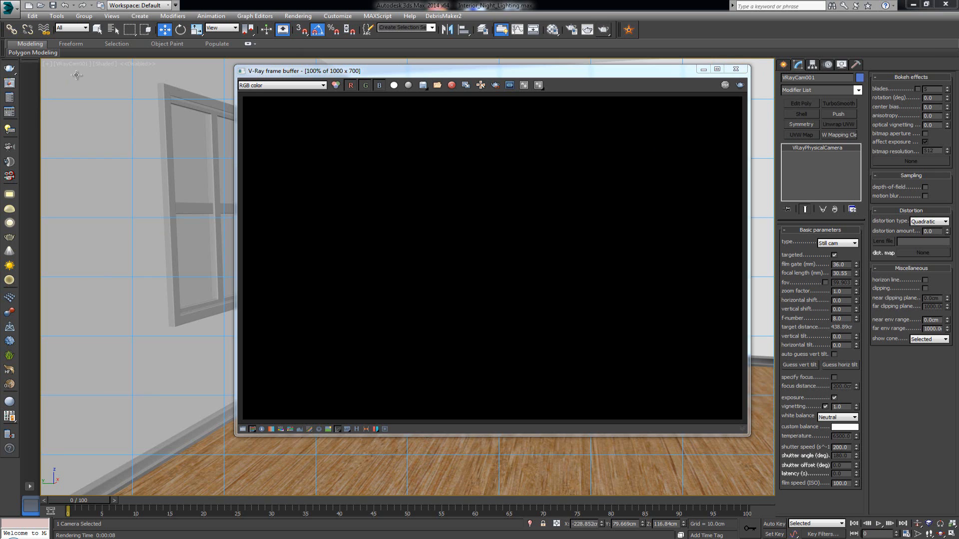
click(736, 69)
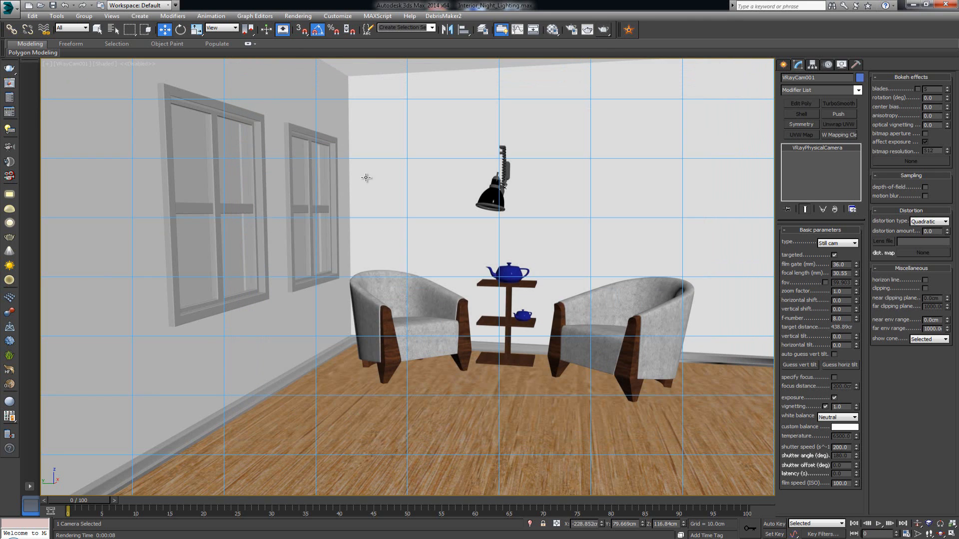
Step: Set the camera's f-number to 5 and shutter speed to 10, then render the view again
click(73, 64)
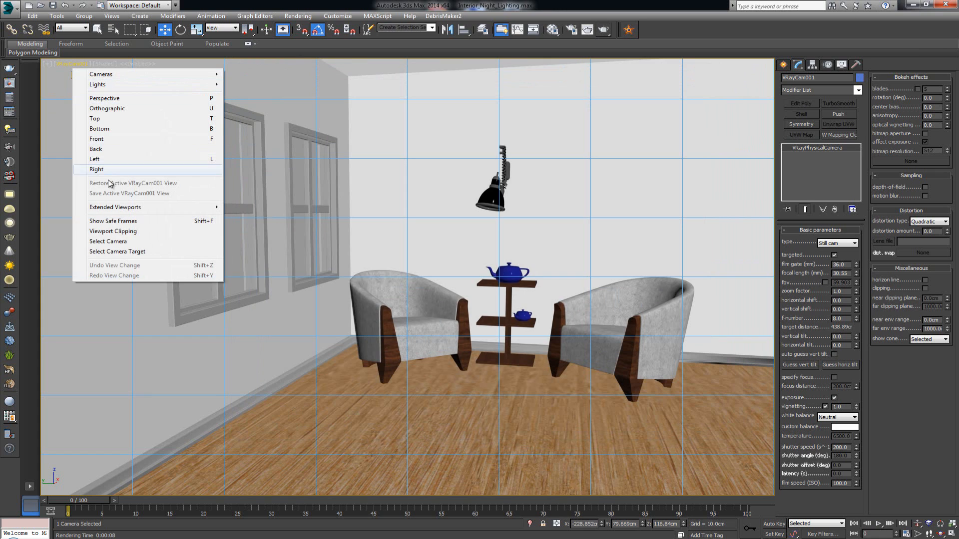
click(119, 246)
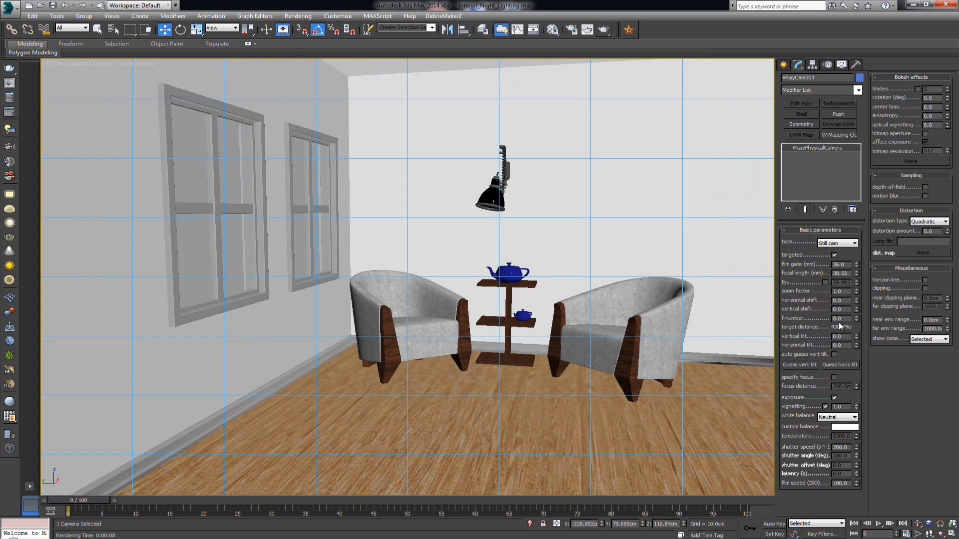
drag(846, 319, 827, 315)
key(Return)
double_click(850, 448)
text(10)
key(Return)
click(605, 31)
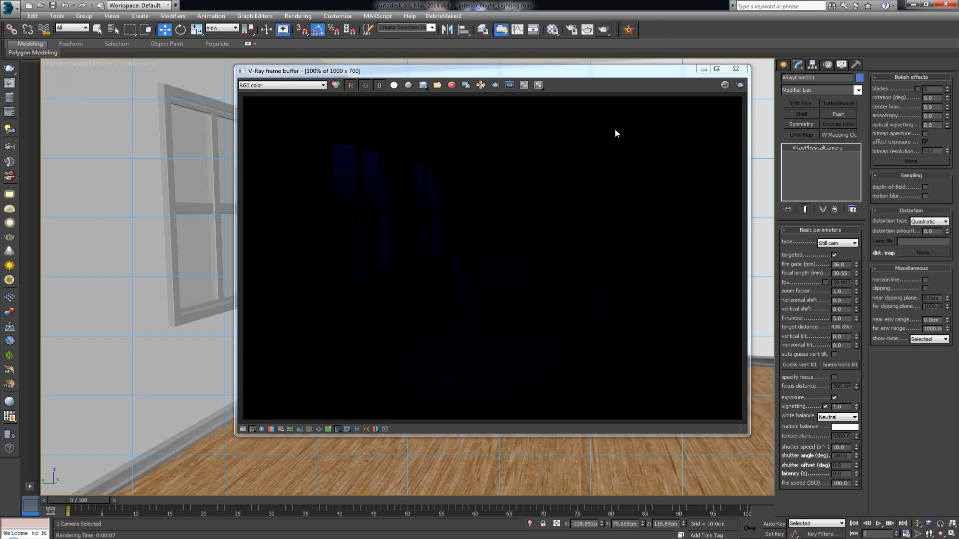
Step: Set the camera's film speed to 300 and re-render to inspect the brightness in the frame buffer
drag(483, 77, 473, 90)
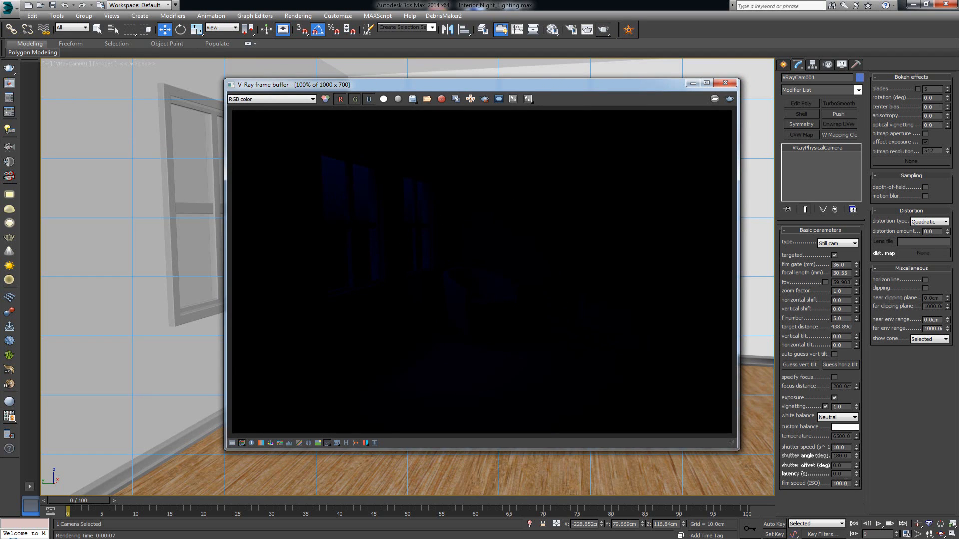
drag(848, 483, 830, 480)
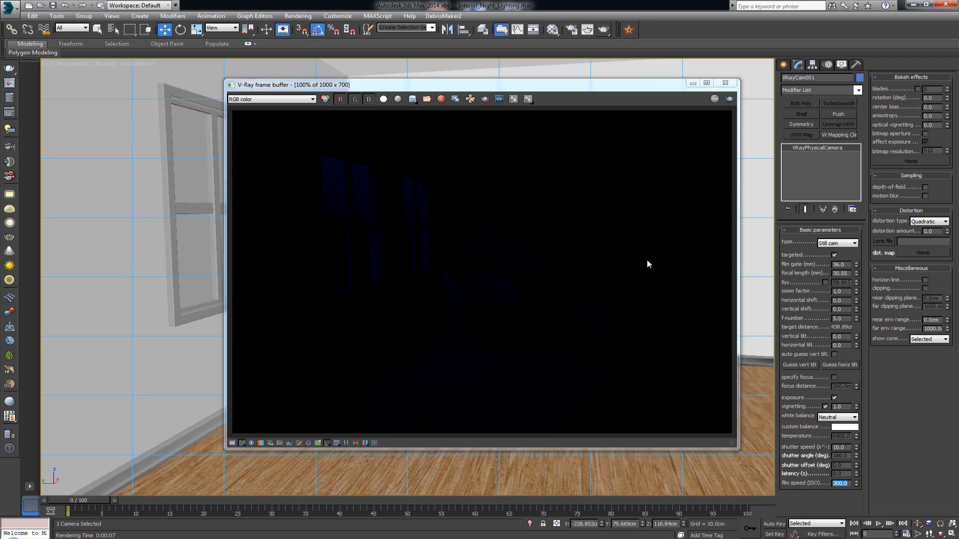
click(730, 99)
drag(479, 87, 435, 86)
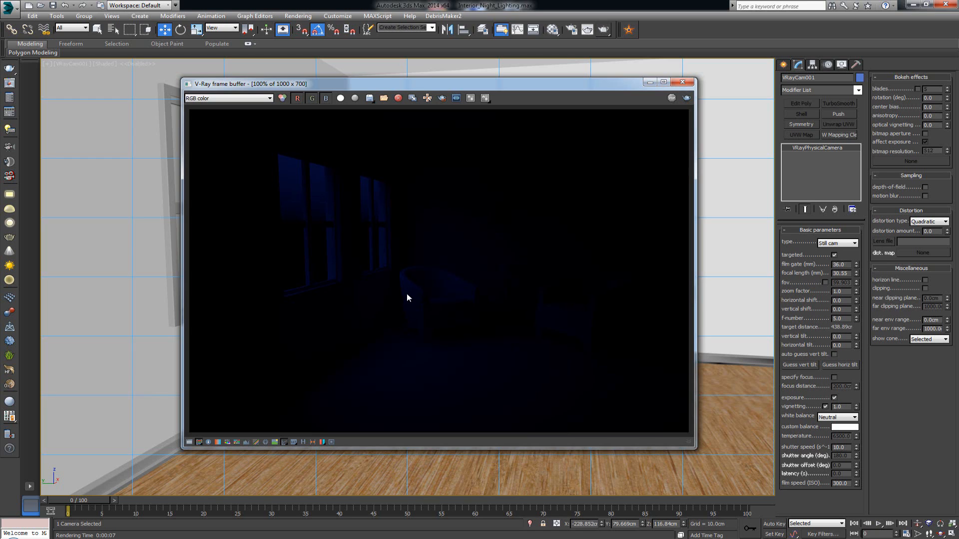
scroll(407, 296, up, 1)
scroll(447, 296, down, 1)
drag(538, 86, 568, 92)
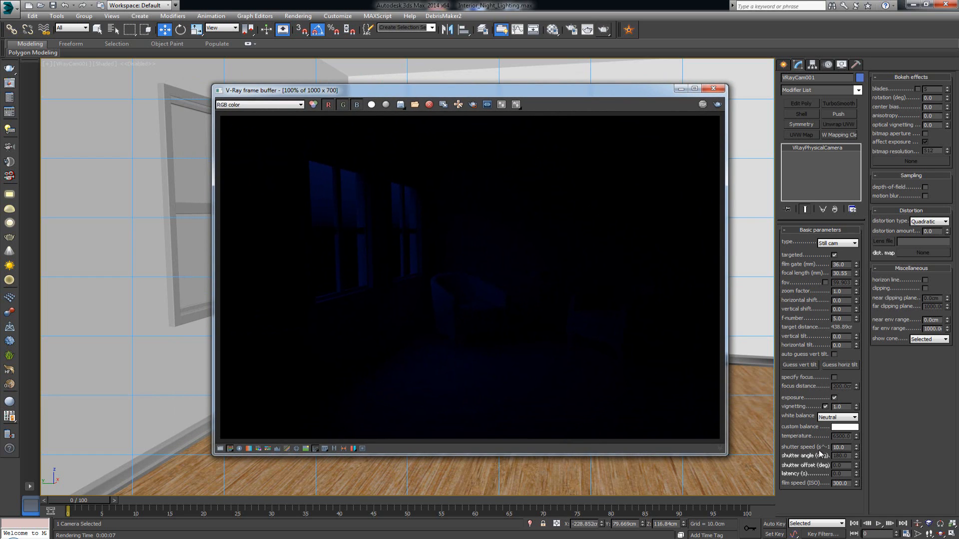
Step: Set the camera's shutter speed to 5, re-render the view and minimise the frame buffer
drag(848, 447, 828, 444)
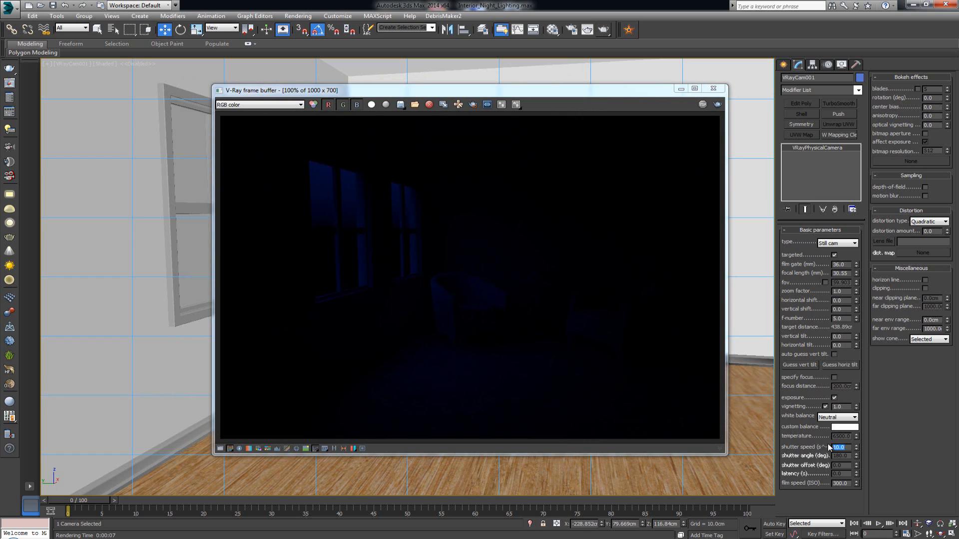
text(5)
key(Return)
click(720, 106)
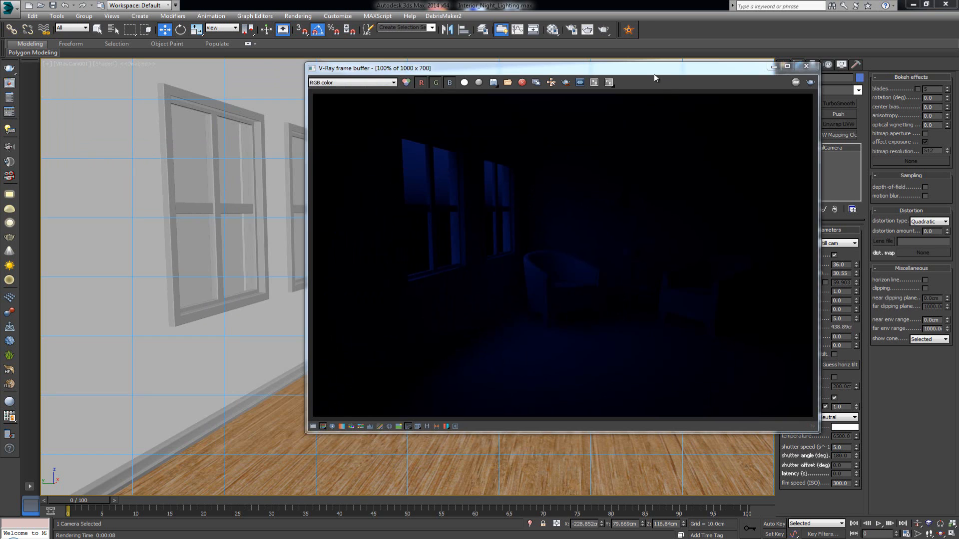
drag(654, 78, 631, 73)
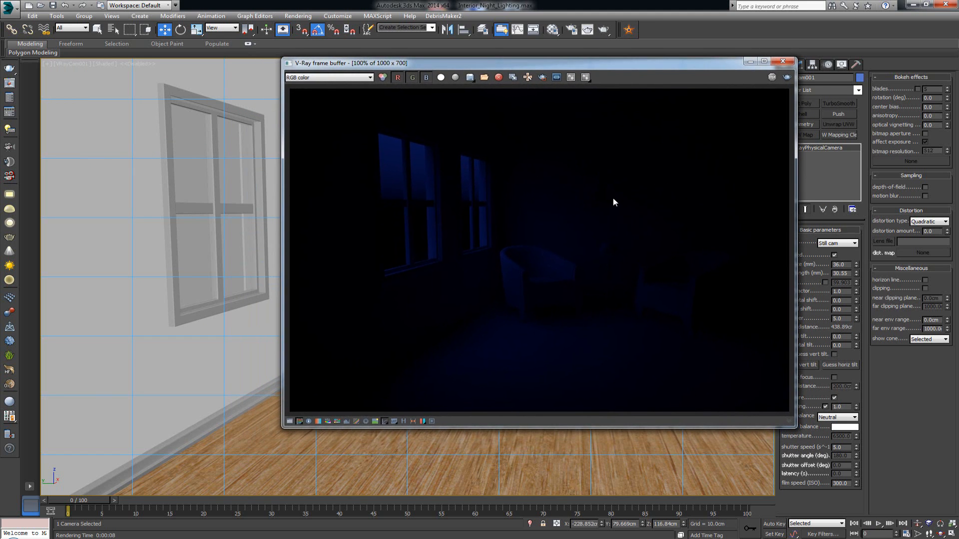
click(751, 61)
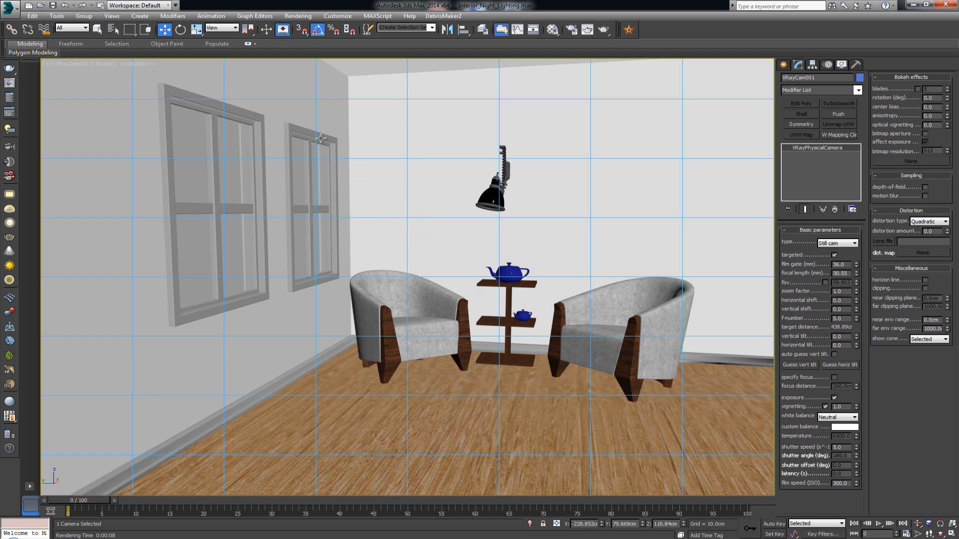
Step: Select the inner window frame object in the Front view and isolate it with both windows framed
key(p)
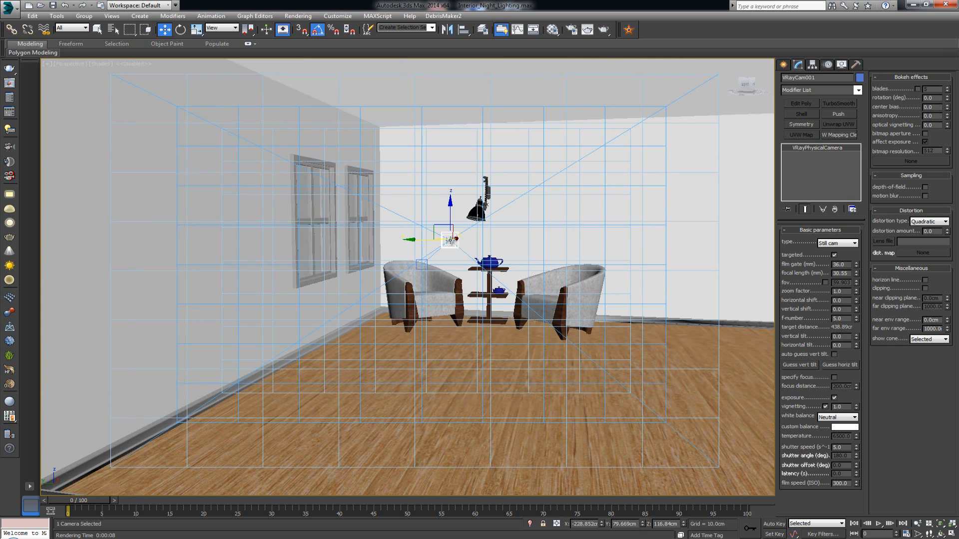
key(alt+w)
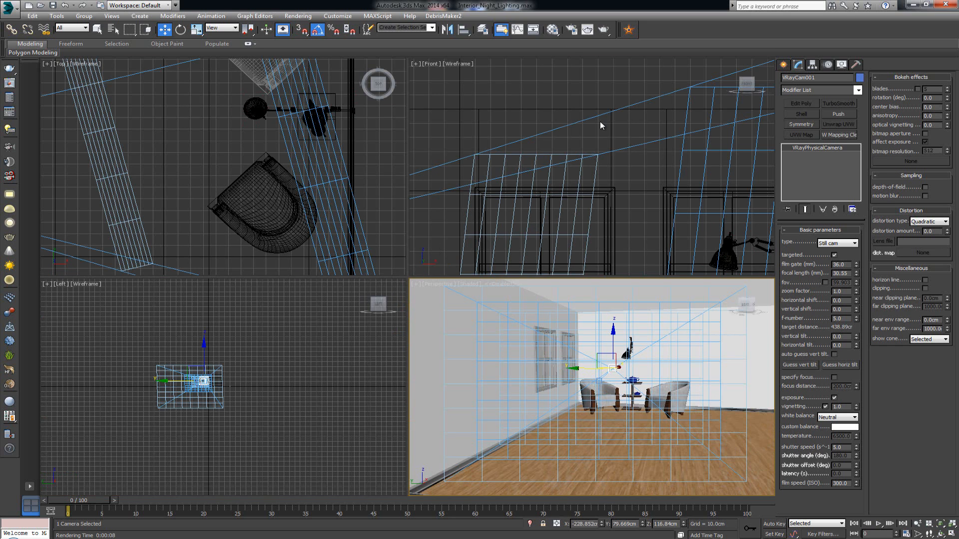
click(556, 110)
middle_drag(616, 198, 494, 139)
scroll(542, 167, up, 2)
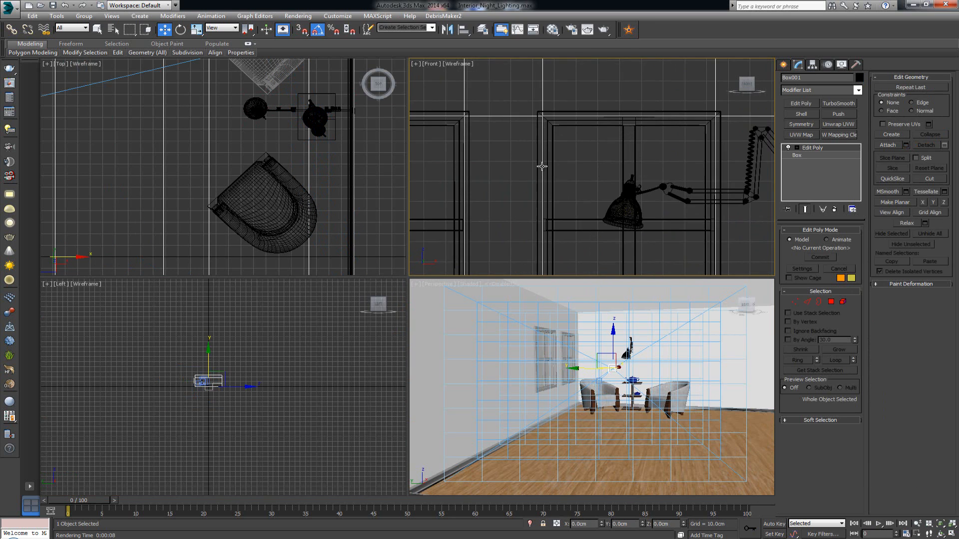
key(alt+w)
click(327, 232)
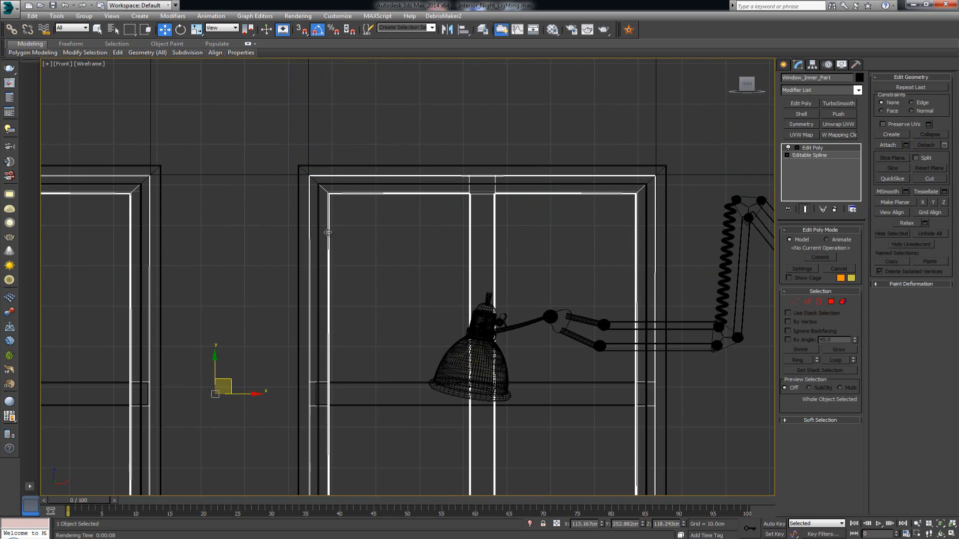
click(324, 231)
click(317, 232)
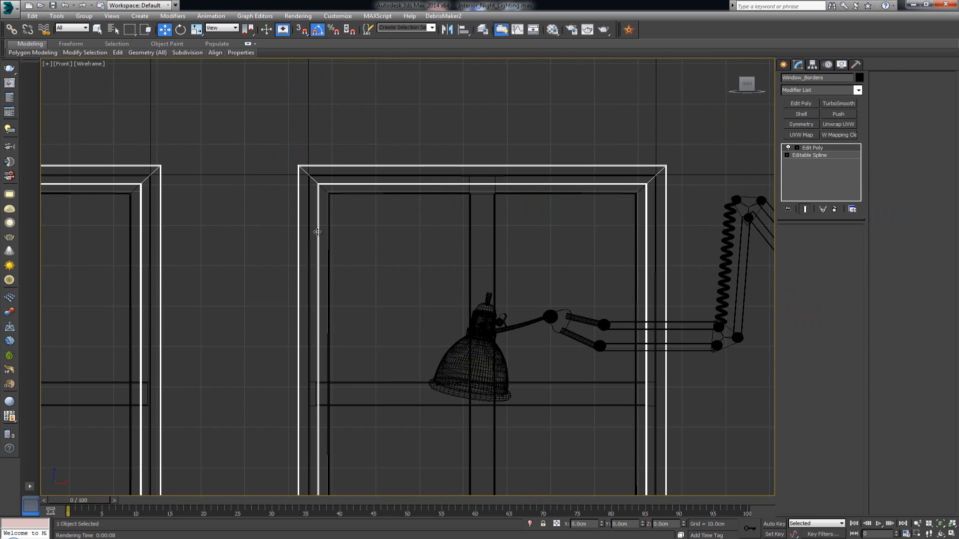
click(317, 232)
middle_drag(285, 231, 456, 198)
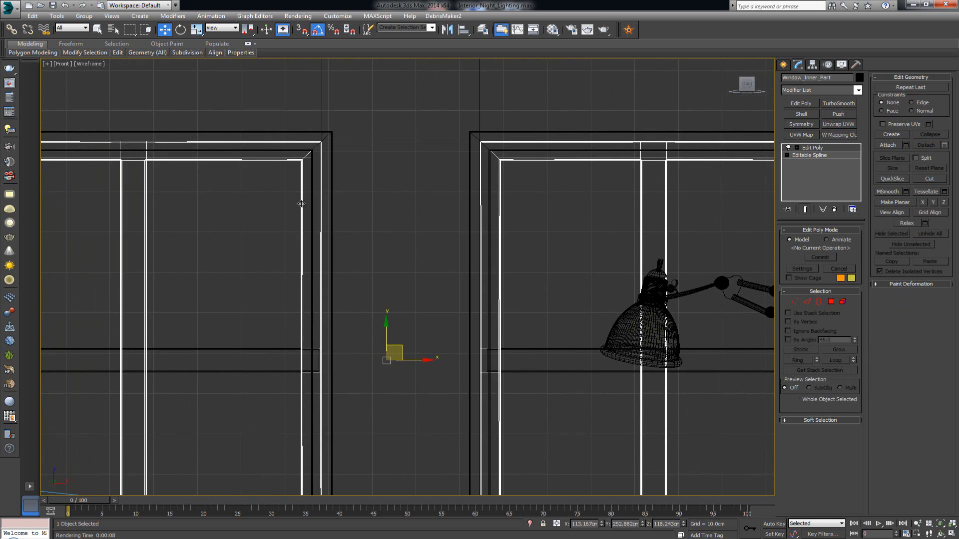
key(z)
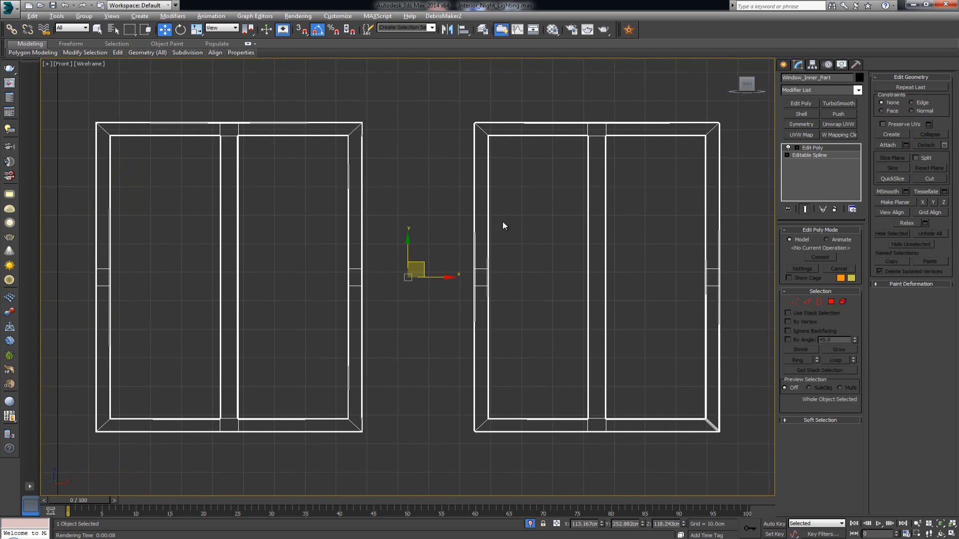
Step: Draw a V-Ray plane light snapped to the first window's opening, about 38.4 cm half-length and 49.5 cm half-width
click(529, 215)
click(783, 65)
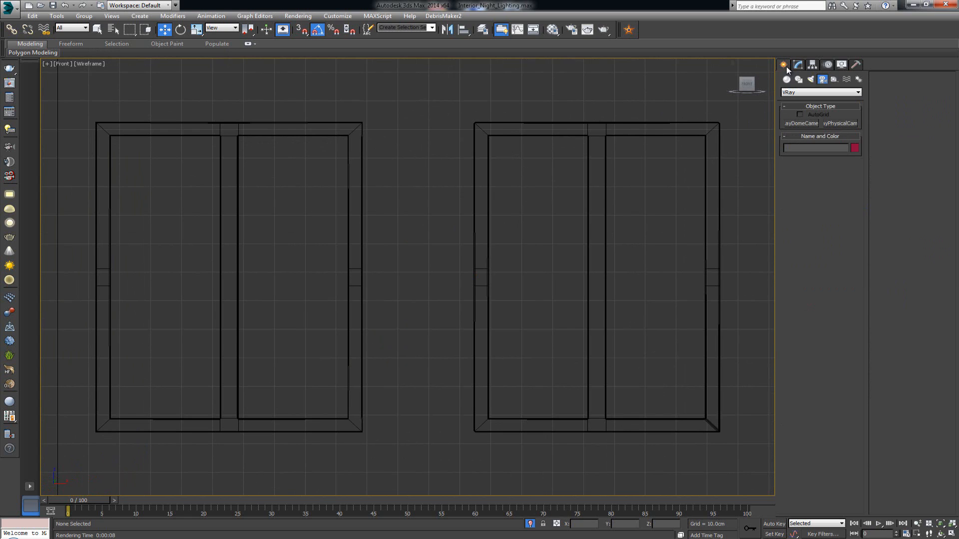
click(811, 80)
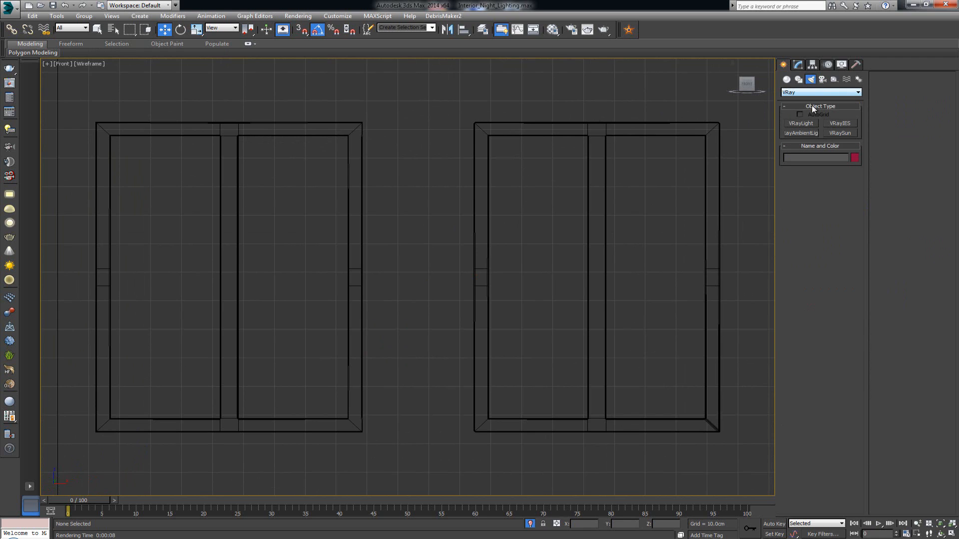
click(808, 124)
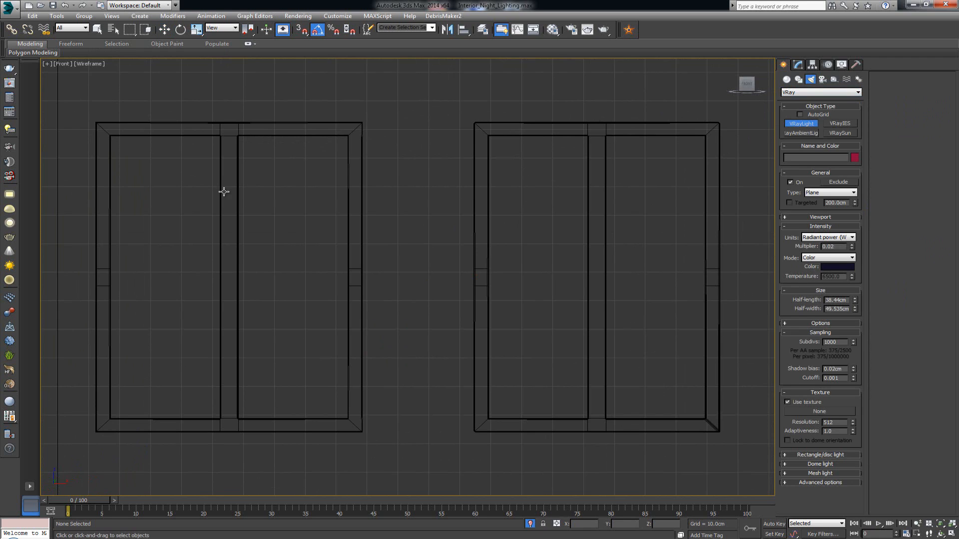
key(s)
mouse_move(110, 135)
mouse_down()
mouse_move(317, 398)
mouse_move(345, 415)
mouse_up()
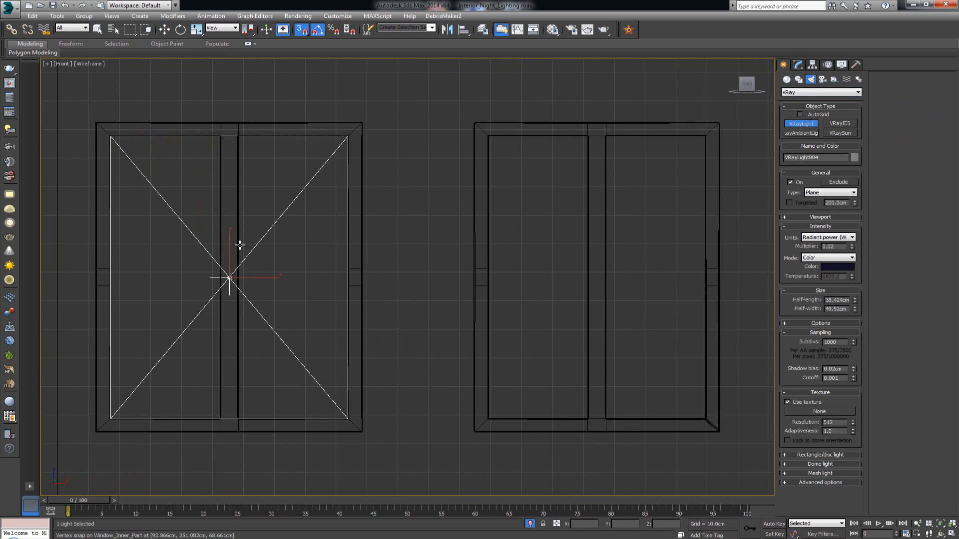
Step: Rotate the first window's light 180° to face into the room and shift it about 0.7 cm inward along Y
key(w)
key(alt+w)
right_click(513, 349)
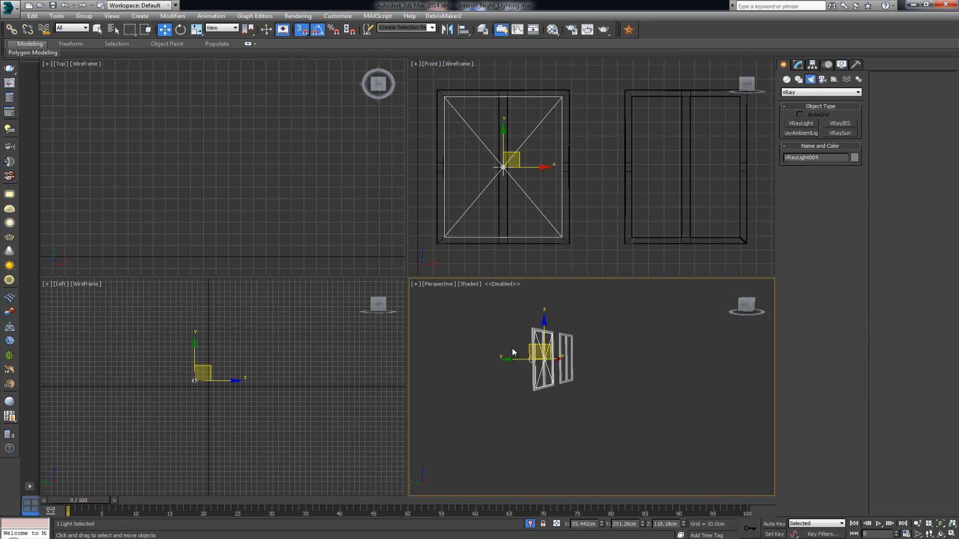
key(alt+w)
key(s)
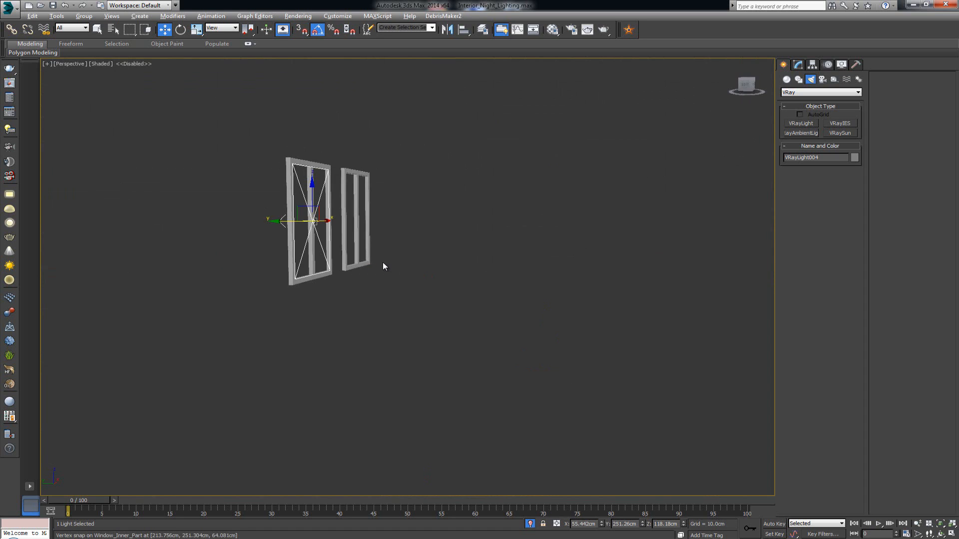
alt+middle_drag(341, 236, 330, 268)
middle_drag(357, 254, 426, 298)
scroll(426, 298, up, 5)
key(e)
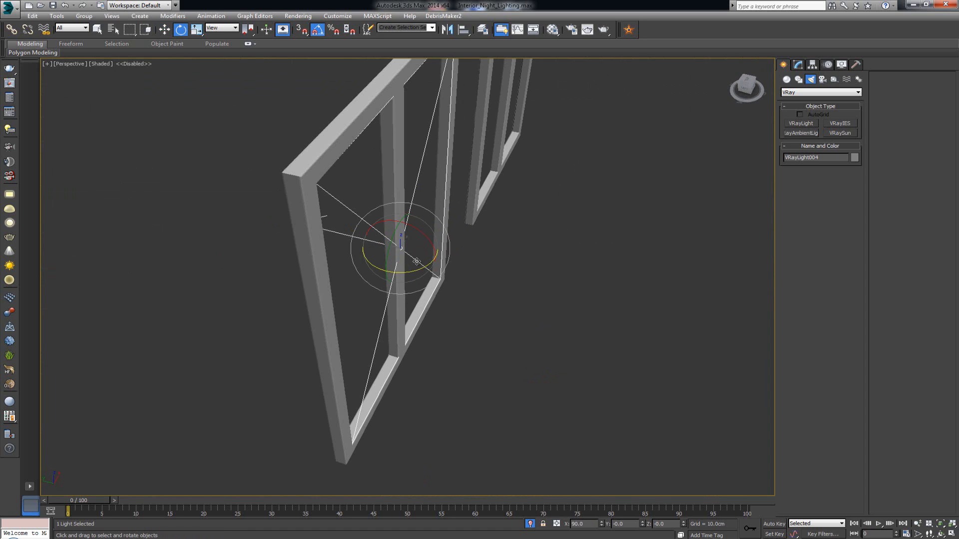
drag(382, 269, 475, 273)
key(w)
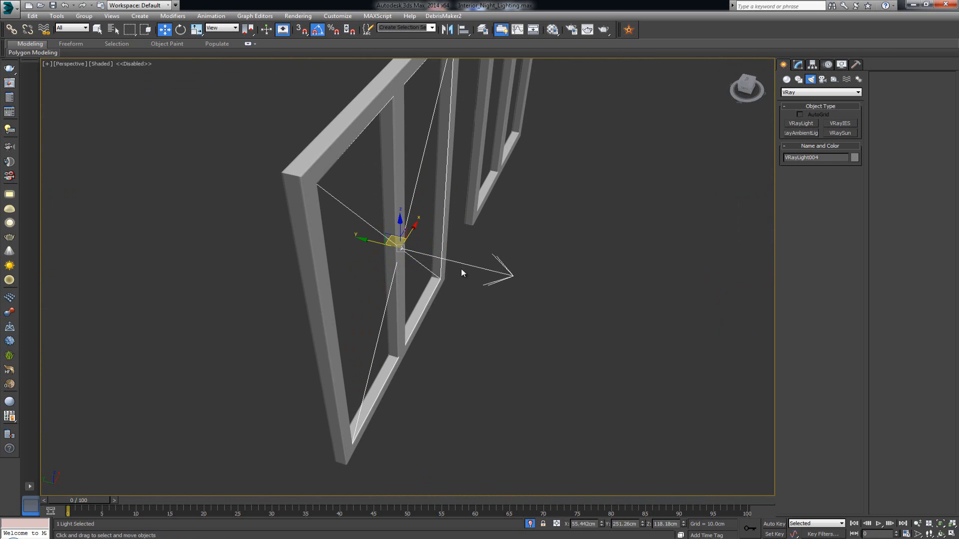
drag(378, 245, 380, 244)
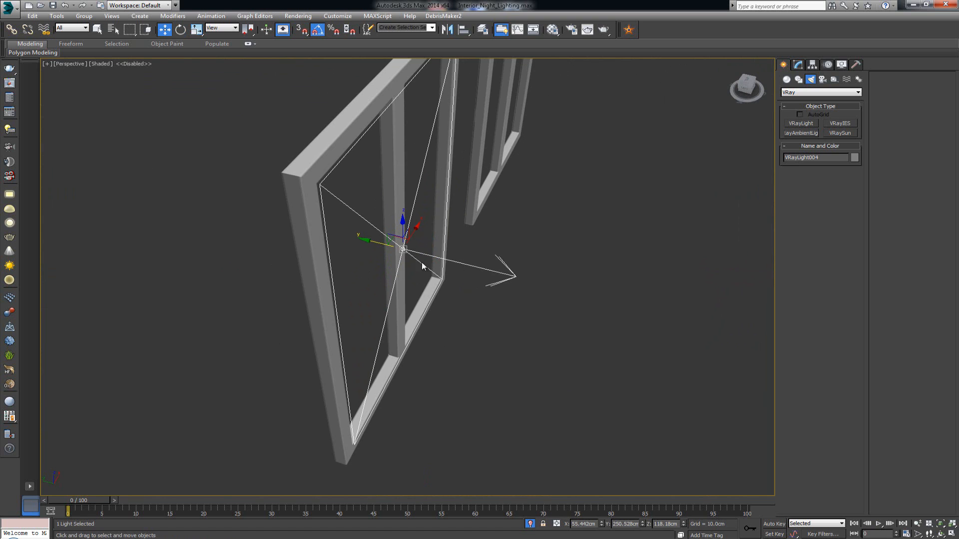
alt+middle_drag(502, 284, 481, 264)
Step: Draw a second V-Ray plane light snapped to the other window's opening, about 35 cm half-length and 49.5 cm half-width
key(alt+w)
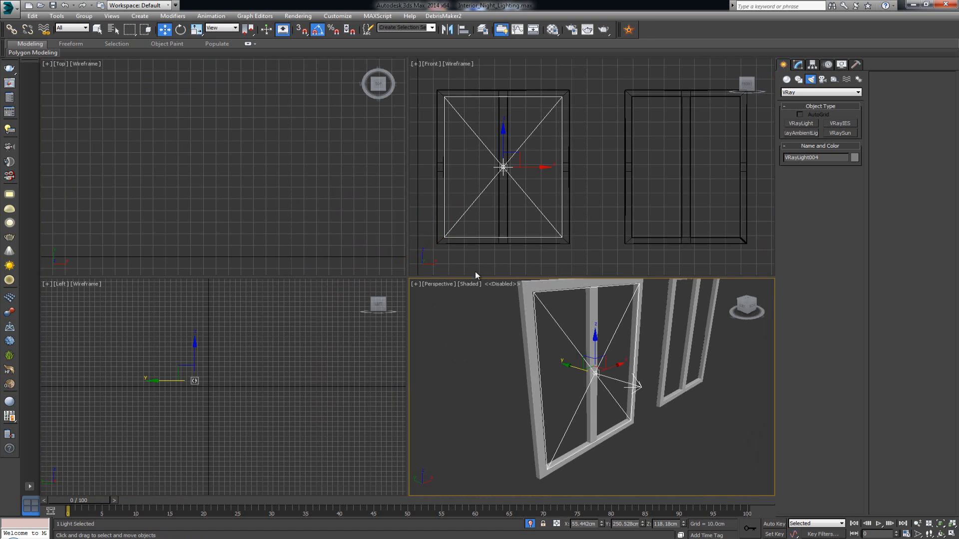
middle_drag(666, 178, 522, 200)
key(alt+w)
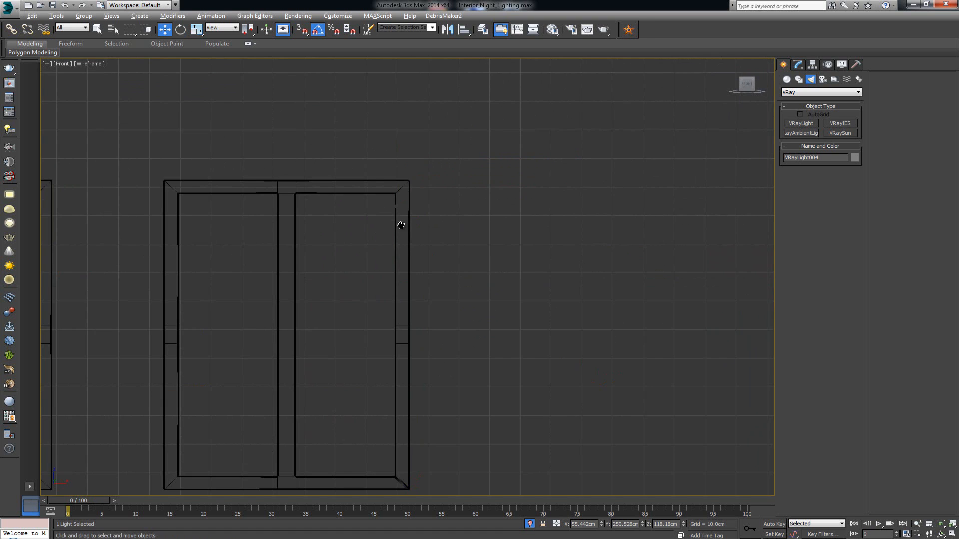
middle_drag(399, 223, 570, 207)
click(801, 124)
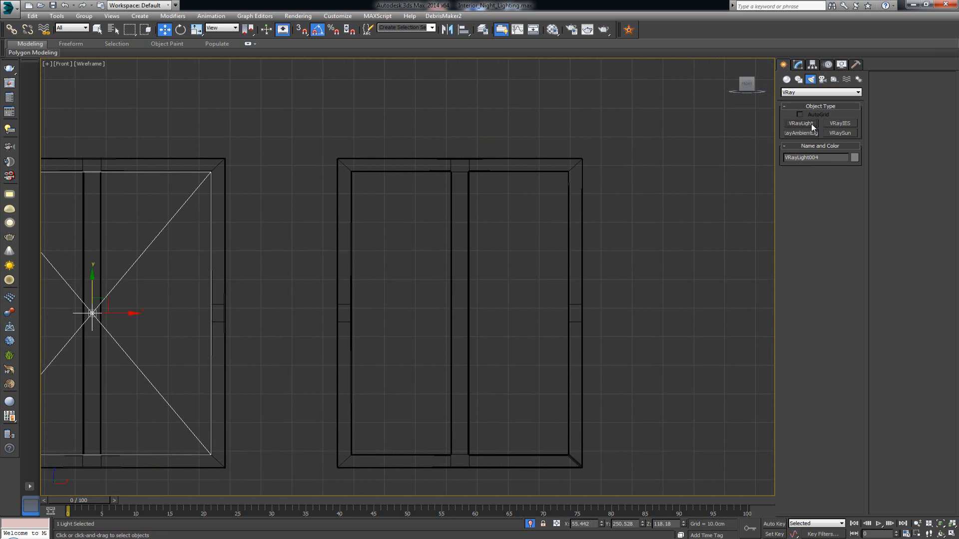
key(s)
drag(358, 179, 565, 451)
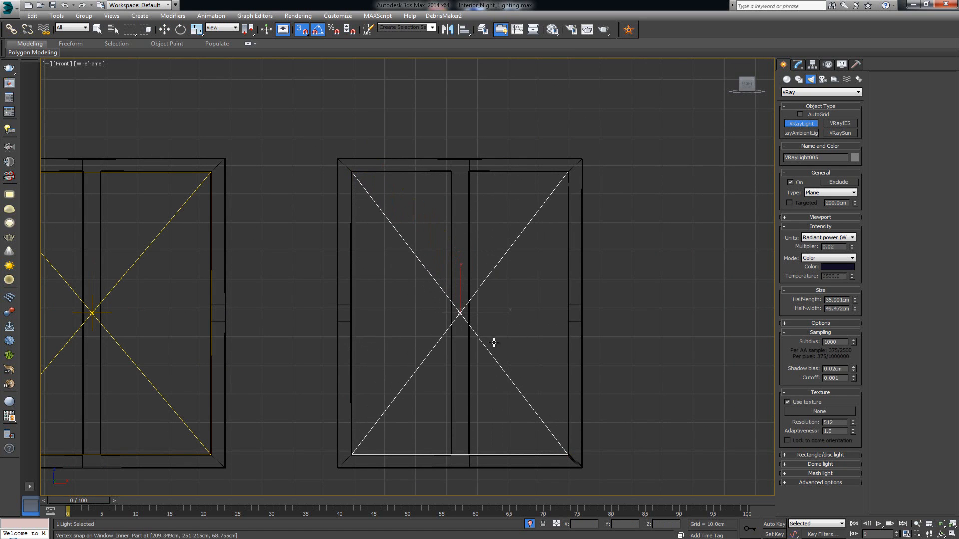
Step: Rotate the second window's light 180° to face into the room and shift it about 1.1 cm inward along Y
key(alt+w)
middle_click(561, 394)
key(alt+w)
middle_drag(589, 291, 497, 379)
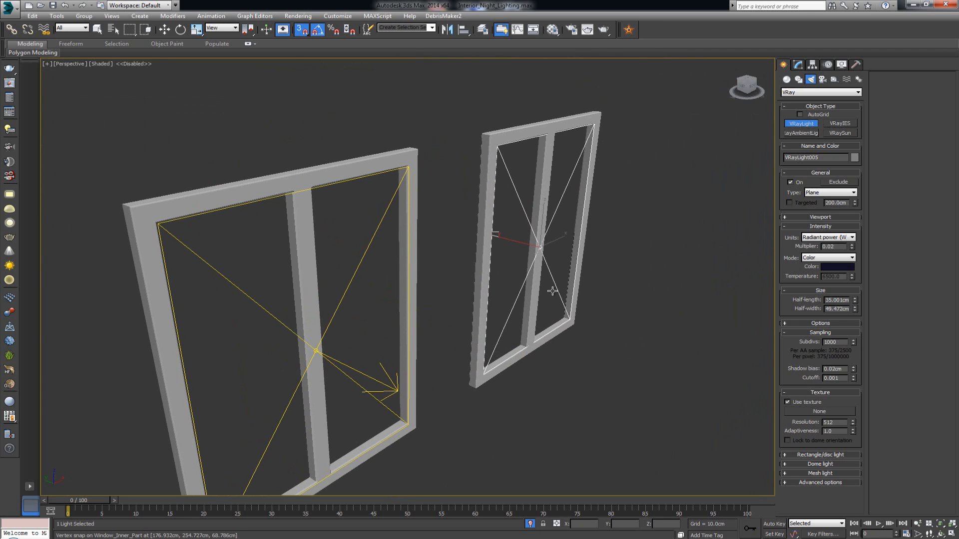
key(s)
key(e)
drag(526, 258, 615, 268)
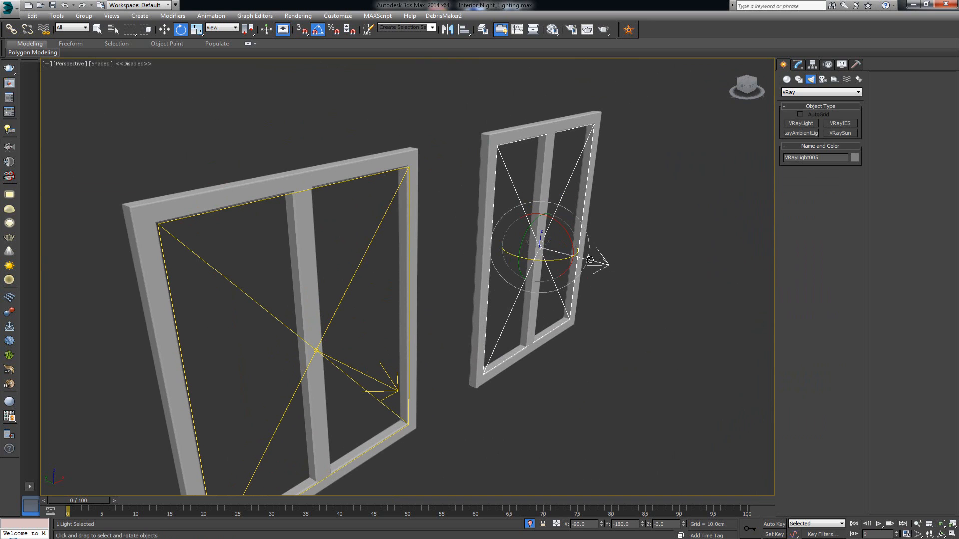
key(w)
drag(514, 240, 516, 241)
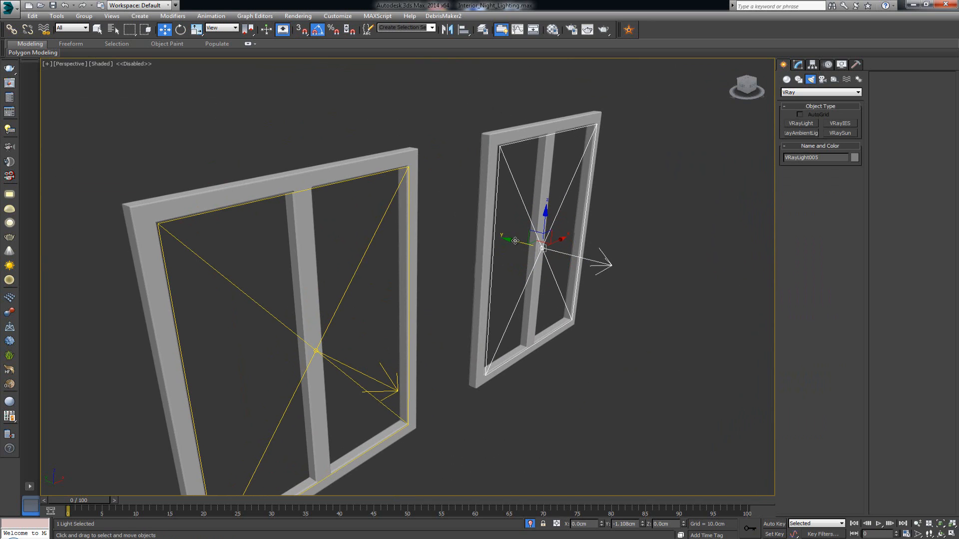
Step: End the isolation to bring the whole room back around the two window lights
right_click(575, 257)
click(602, 185)
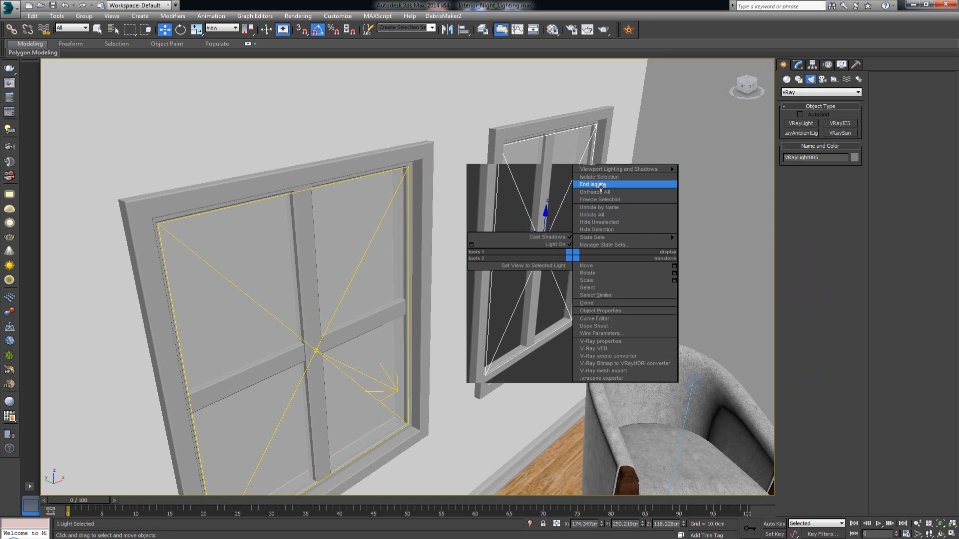
scroll(532, 291, up, 2)
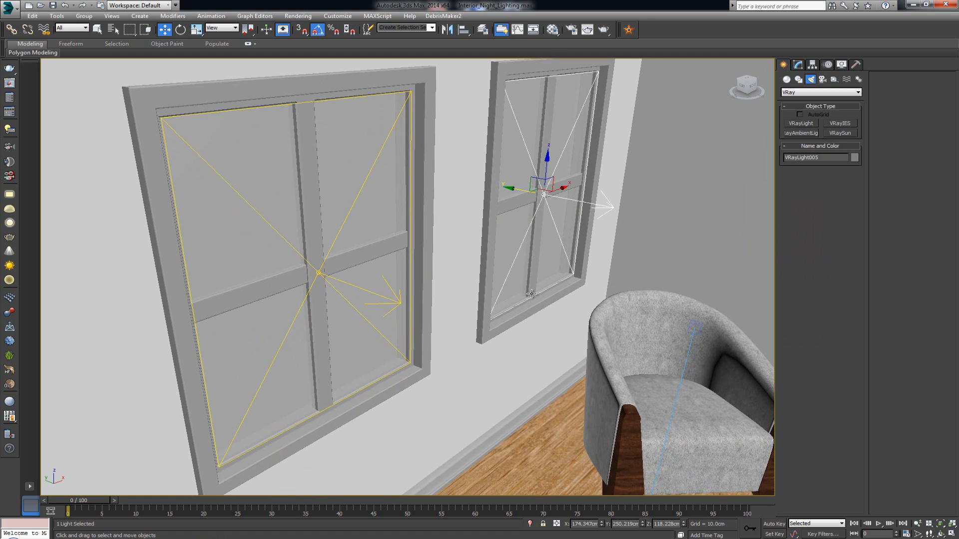
mouse_move(531, 294)
alt+middle_down()
mouse_move(579, 297)
mouse_move(541, 292)
alt+middle_up()
Step: Set the second window's light to Default (image) units, a multiplier of 30 and 8 subdivisions
click(799, 65)
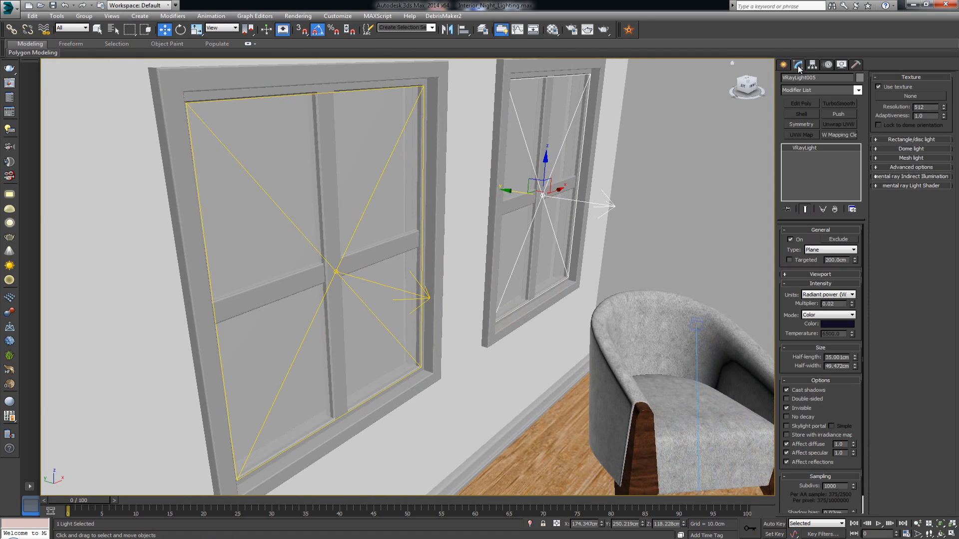
click(842, 296)
click(843, 302)
double_click(843, 303)
text(30)
key(Return)
double_click(840, 485)
text(8)
key(Return)
Step: Select the first window's light and set its units to Default (image), multiplier to 30 and subdivisions to 8
click(421, 296)
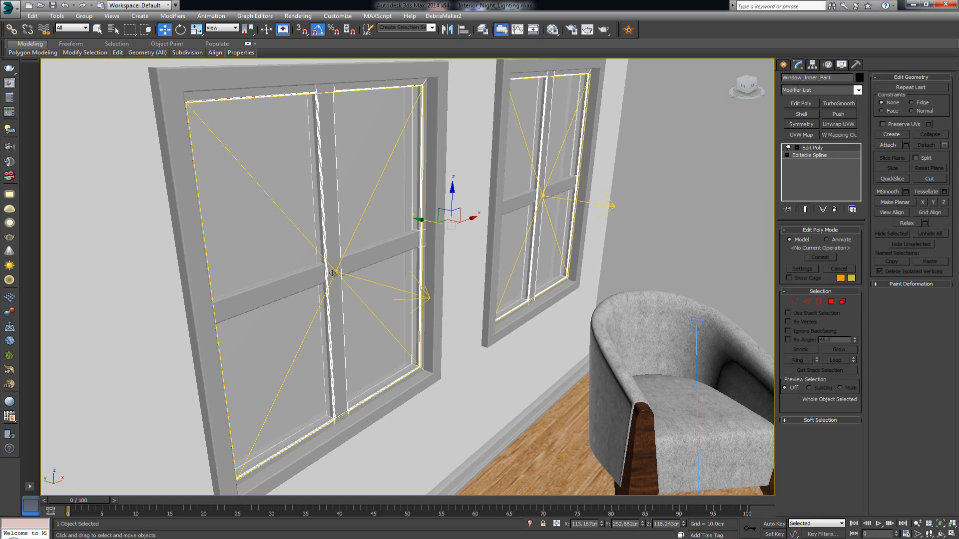
click(333, 273)
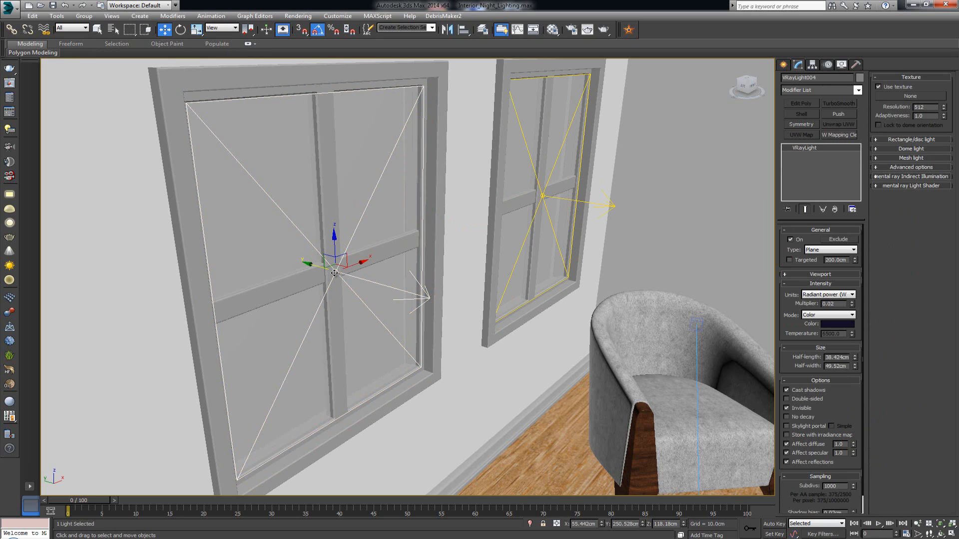
click(844, 295)
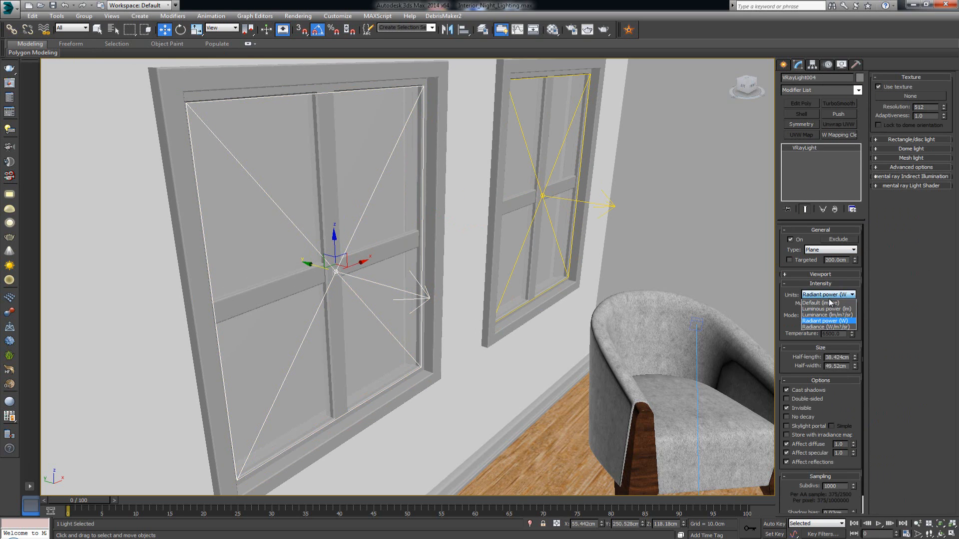
click(835, 302)
double_click(834, 303)
text(30)
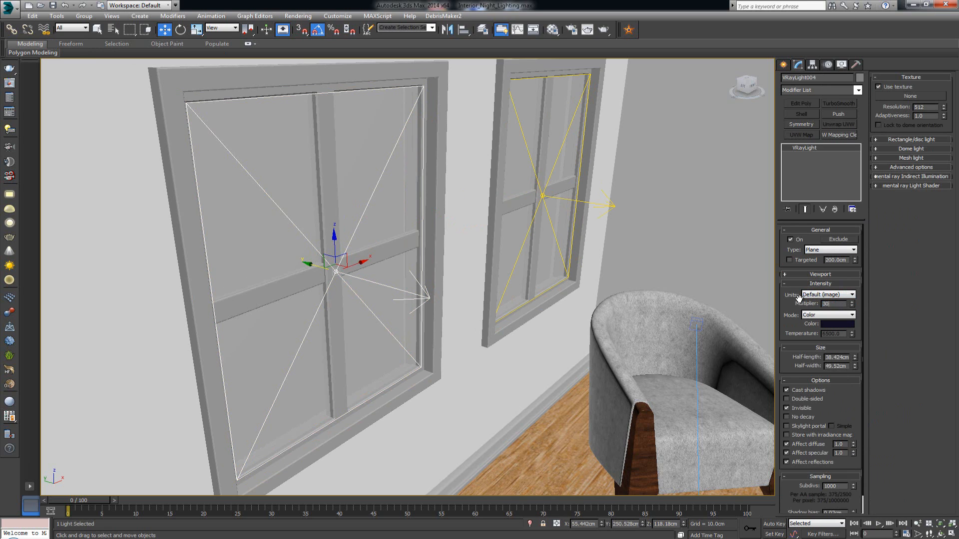
double_click(837, 486)
text(8)
key(Return)
Step: Show the camera view with safe frames, render it and reposition the frame buffer to inspect the lighting
middle_drag(612, 316, 539, 338)
key(c)
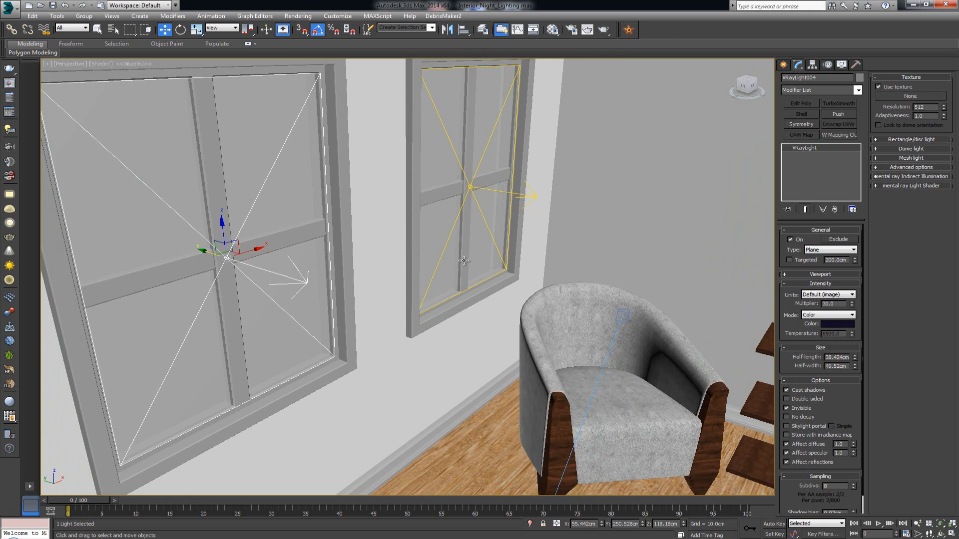
key(shift+f)
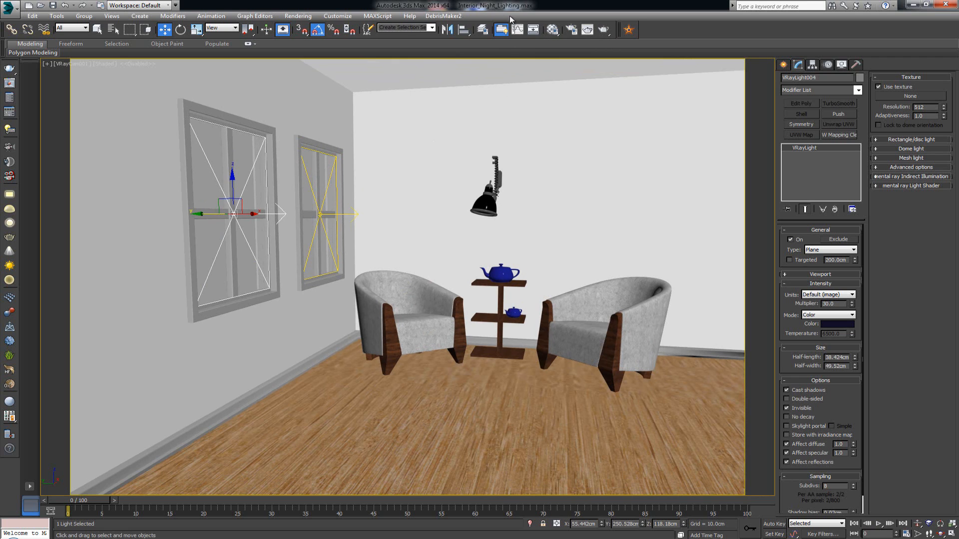
click(603, 31)
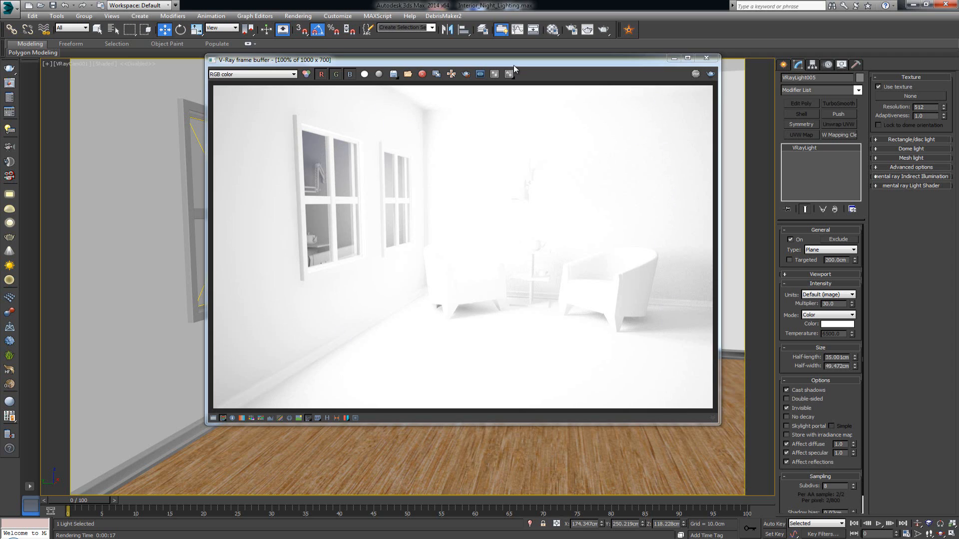
drag(516, 64, 539, 91)
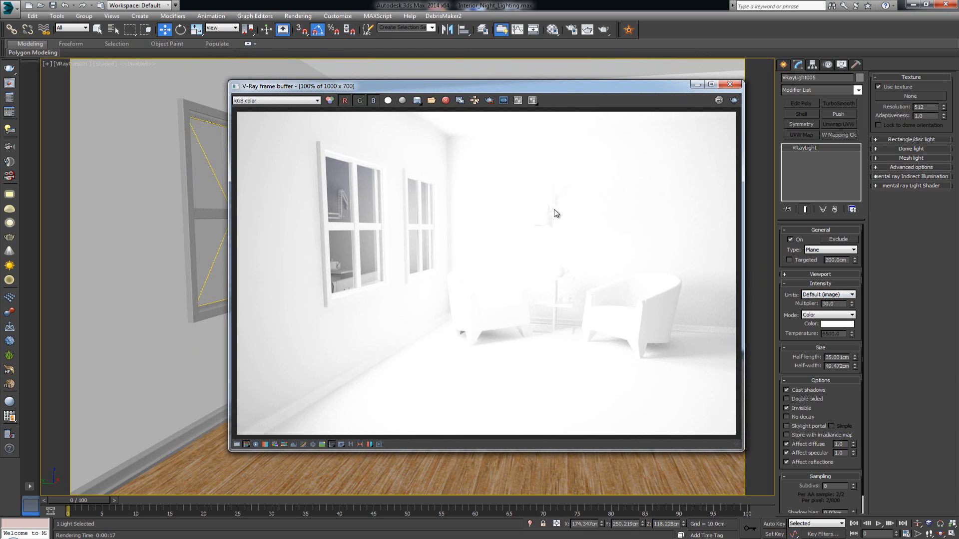
Step: Set the second window light's units to Radiant power (W) and its multiplier to 1
click(819, 297)
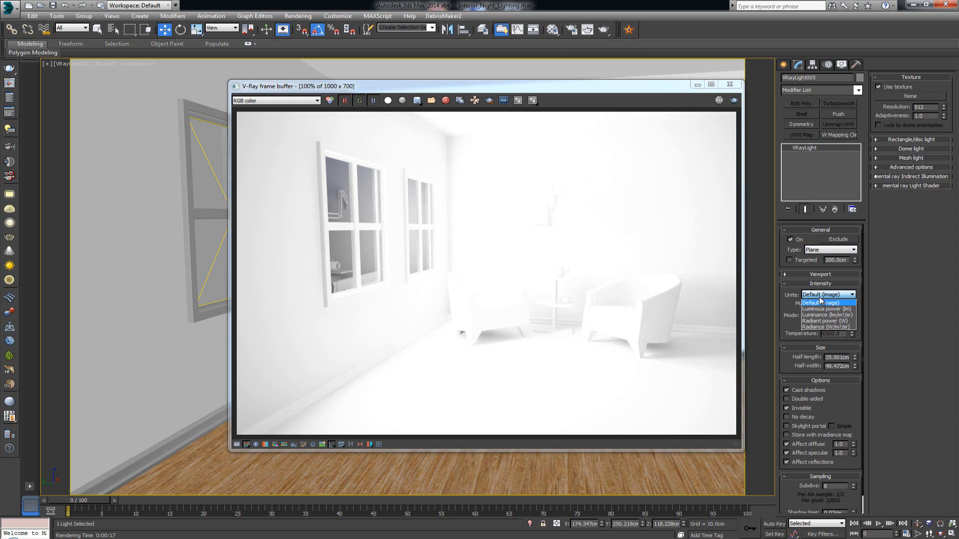
click(843, 322)
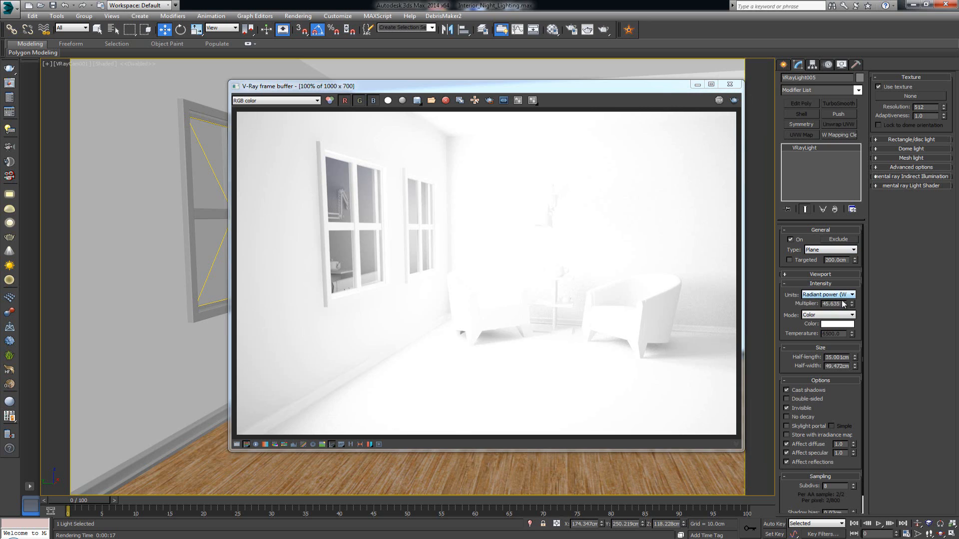
double_click(843, 303)
text(1)
key(Return)
Step: Select the first window's light and set its units to Radiant power (W) with a multiplier of 1
click(210, 165)
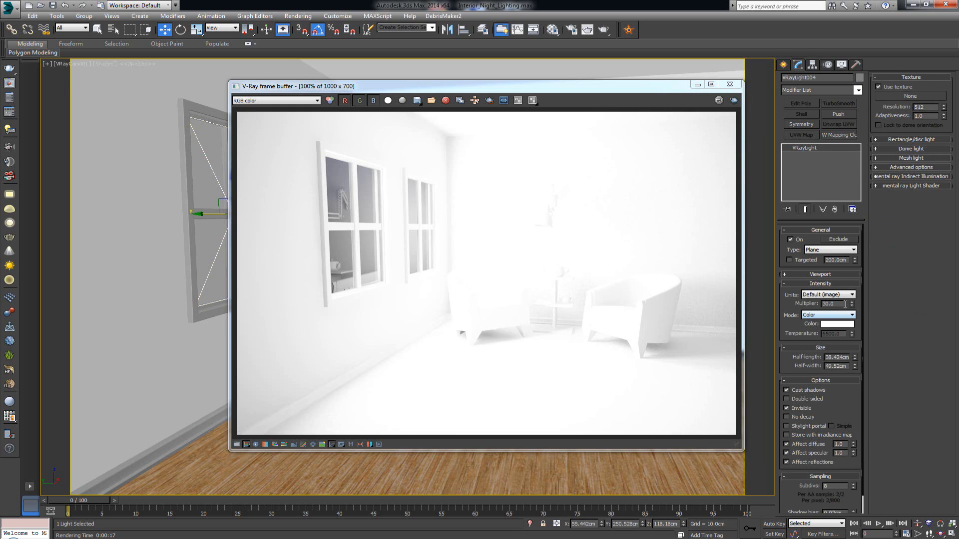
click(841, 295)
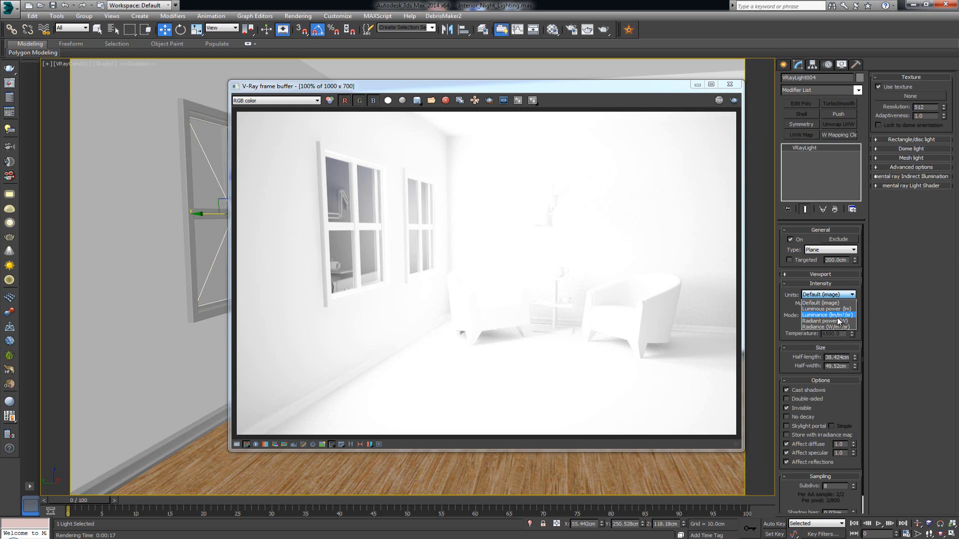
click(839, 321)
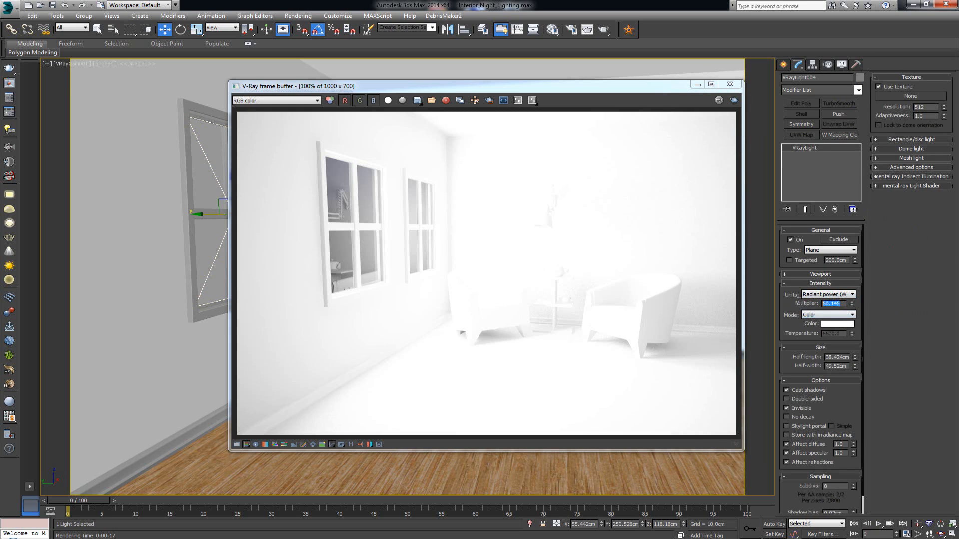
Step: Move the frame buffer aside and render the camera view with both lights in radiant power units
click(385, 242)
drag(660, 88, 615, 79)
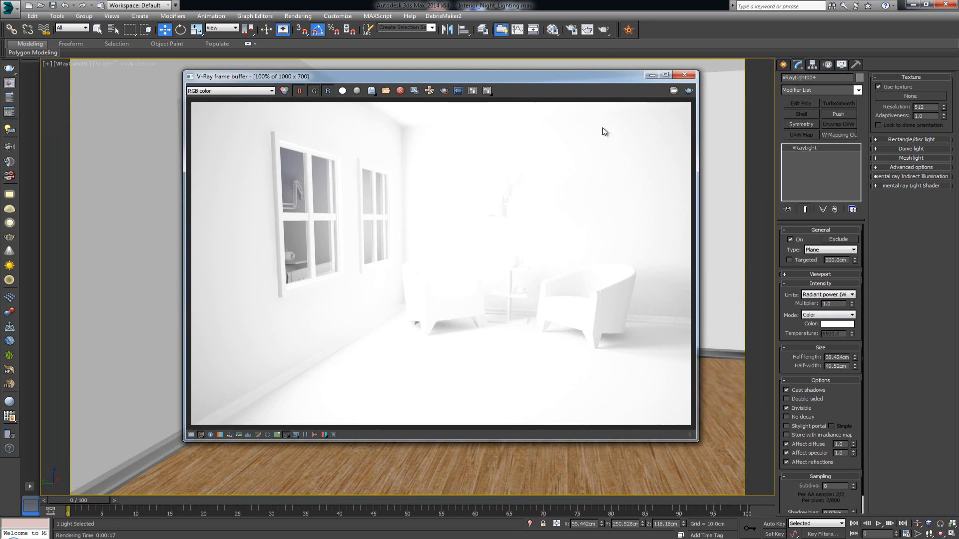
click(689, 91)
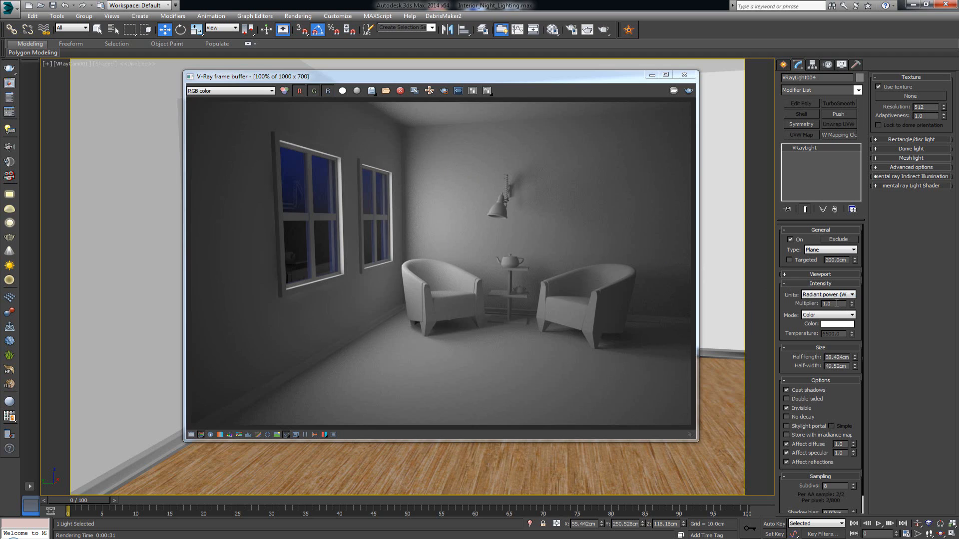
Step: Set the first window light's multiplier to 0.05
drag(836, 303, 824, 304)
text(0.)
double_click(837, 305)
Step: Sample the dark blue sky in the rendered window as the first window light's color and copy that color
click(830, 326)
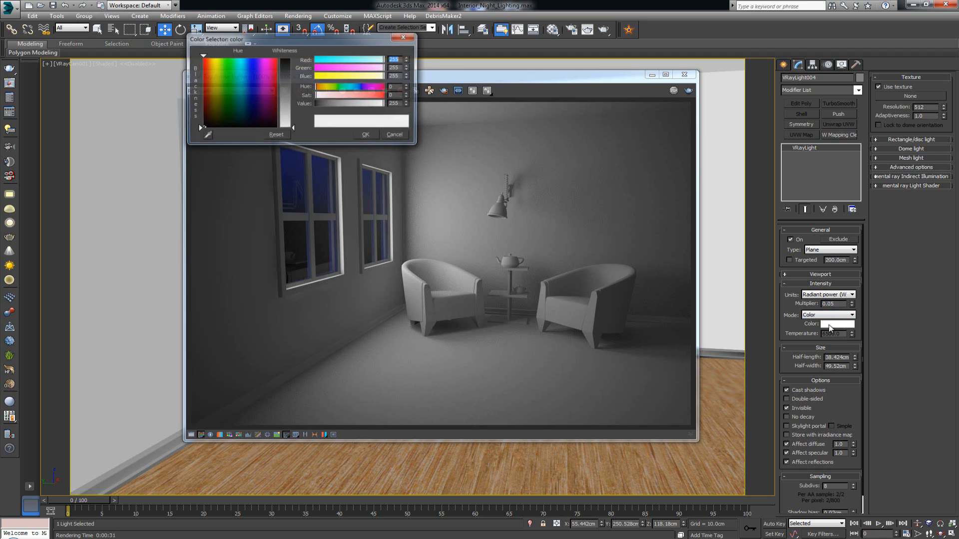
click(206, 135)
click(322, 167)
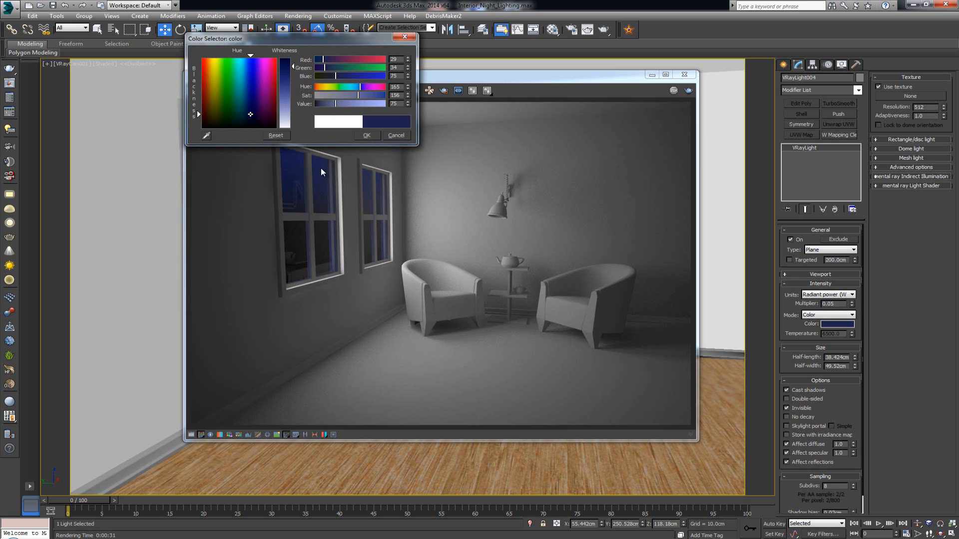
click(367, 136)
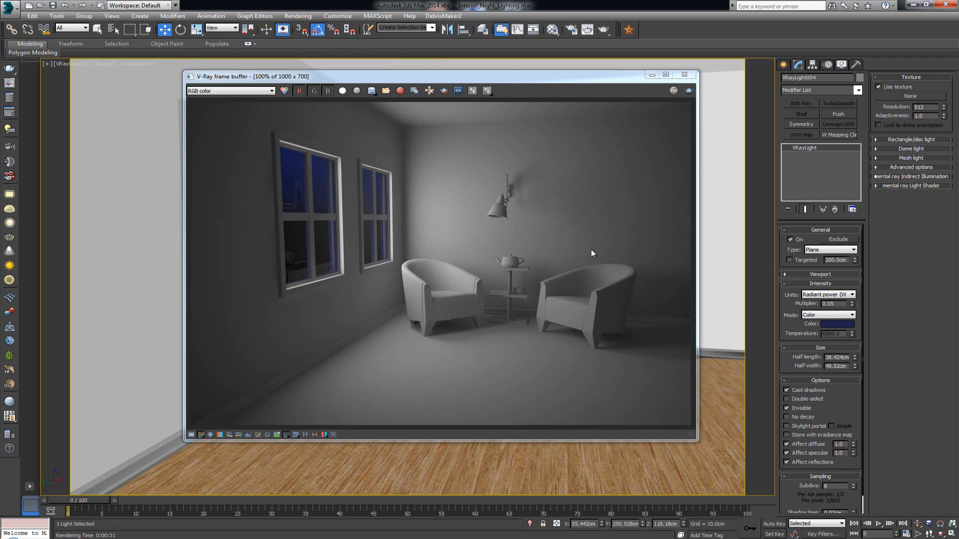
right_click(831, 324)
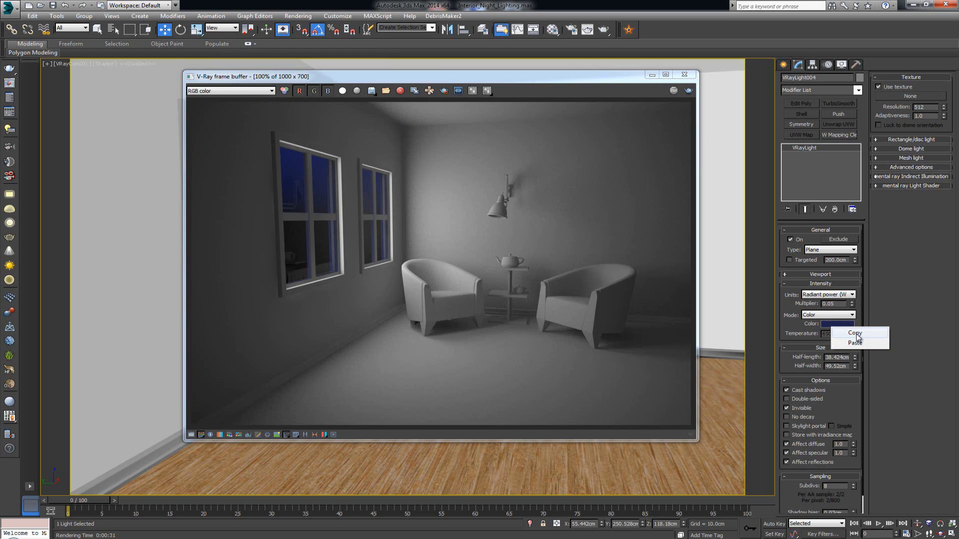
click(855, 335)
Step: Select the second window's light, set its multiplier to 0.05 and paste the copied dark blue color onto it
click(516, 83)
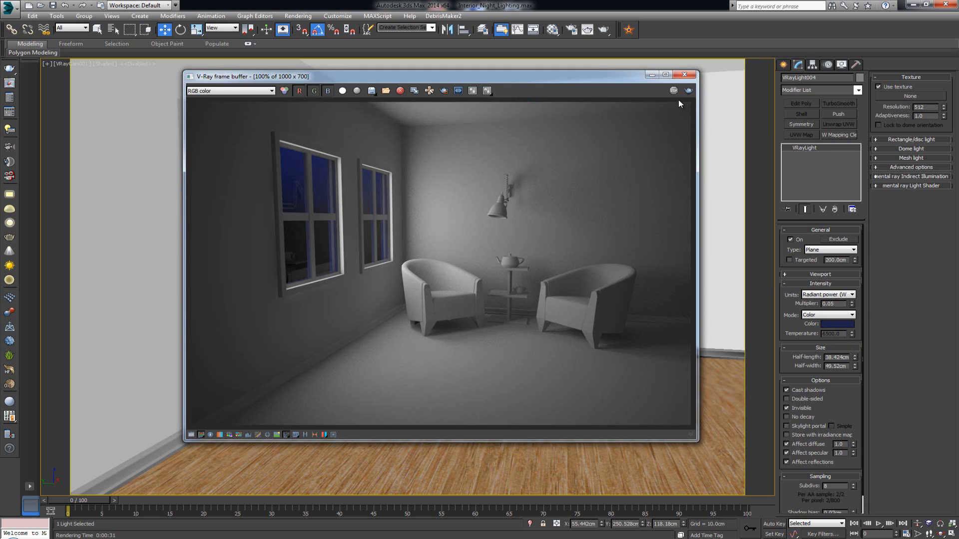
drag(556, 80, 734, 89)
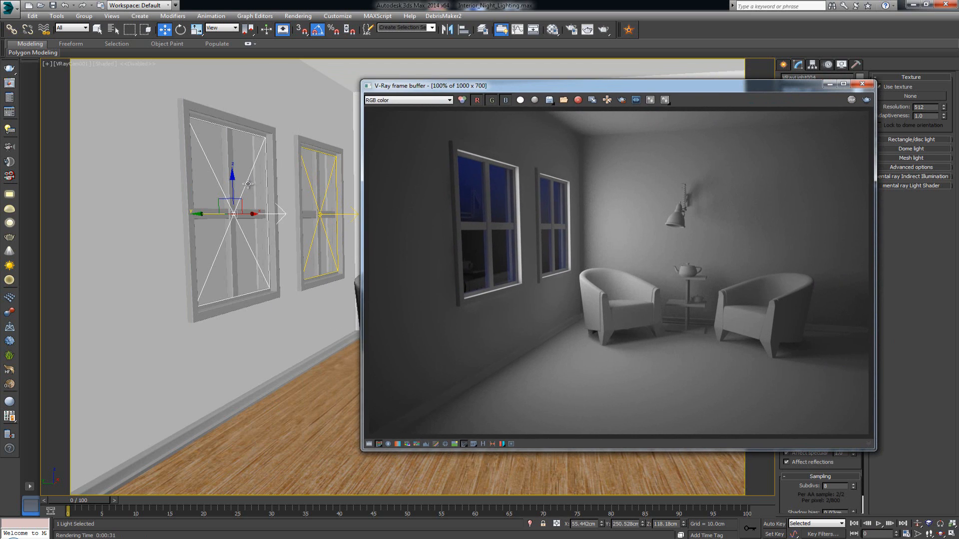
click(313, 192)
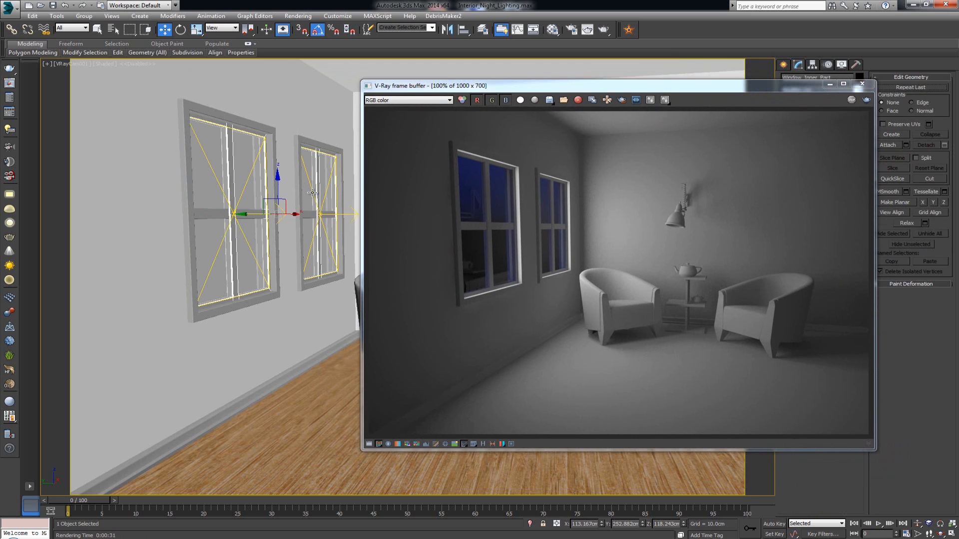
click(307, 176)
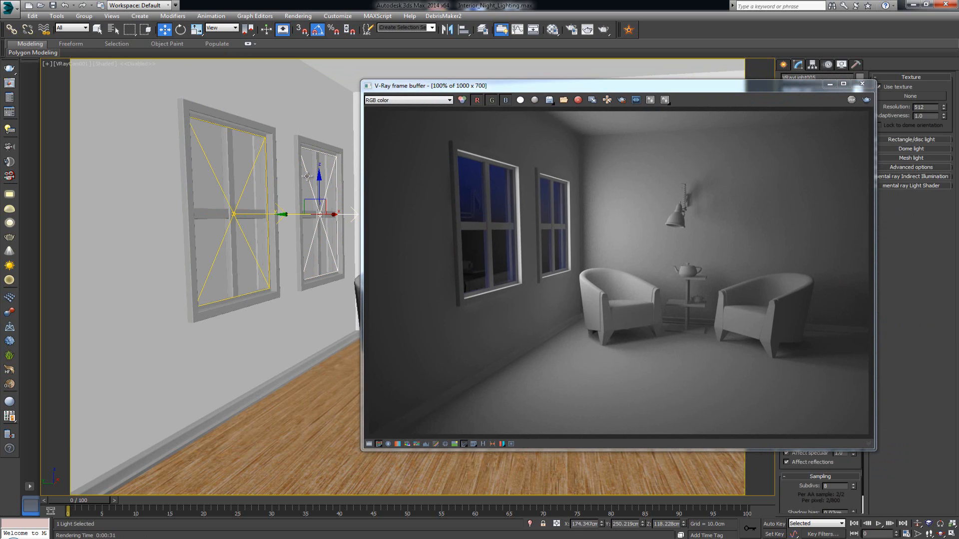
drag(876, 175, 679, 168)
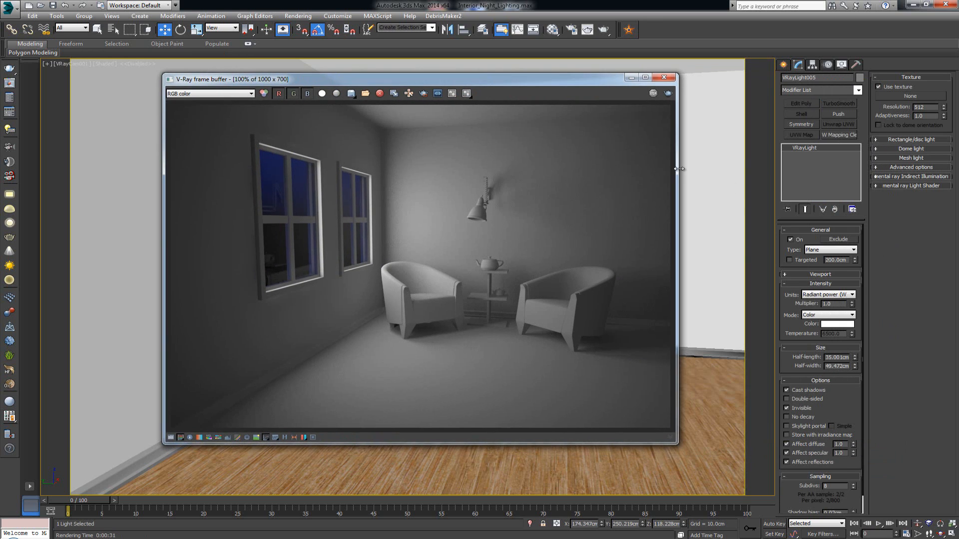
double_click(835, 304)
text(0.0)
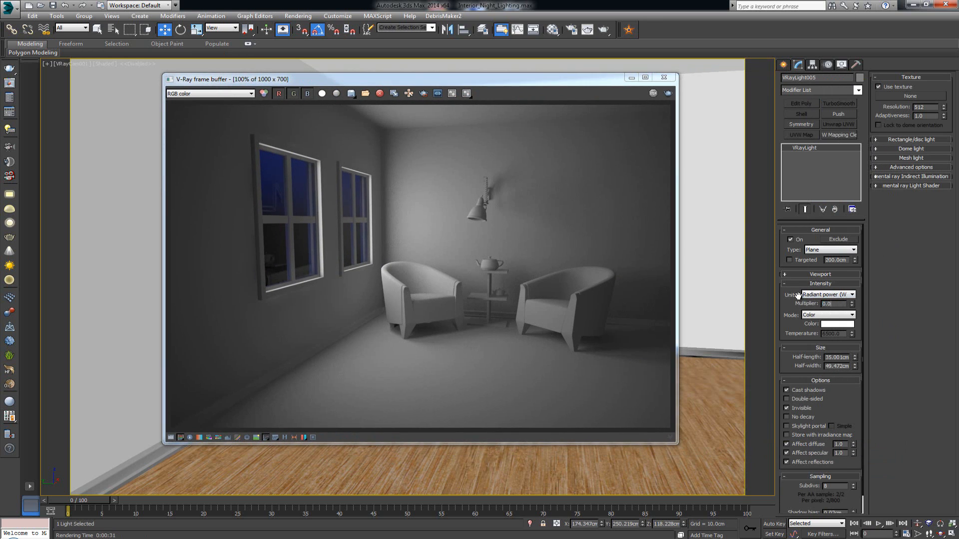
text(5)
key(Return)
right_click(834, 324)
click(855, 342)
Step: Render the camera view with the dimmed blue window lights and check the overall result
drag(437, 78, 424, 83)
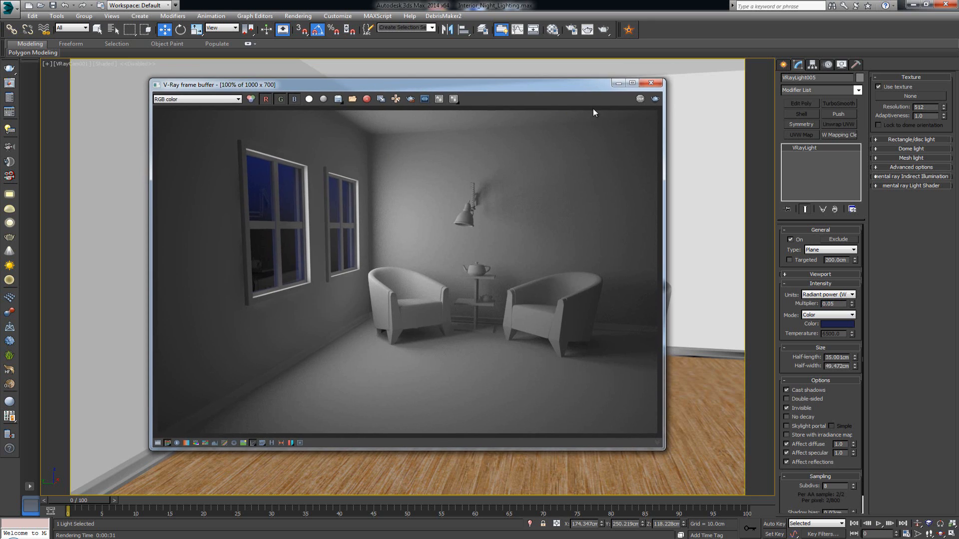
click(654, 100)
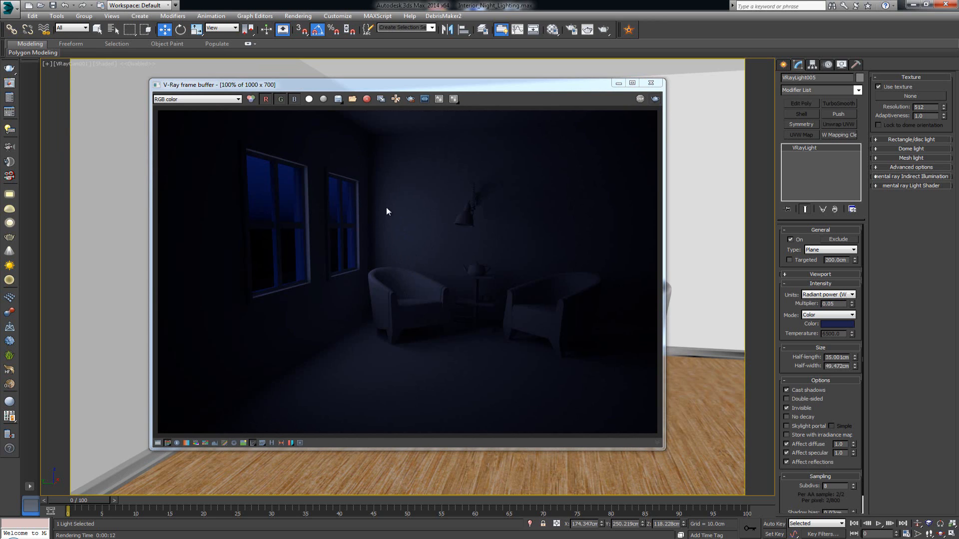
scroll(373, 241, up, 2)
scroll(364, 242, down, 1)
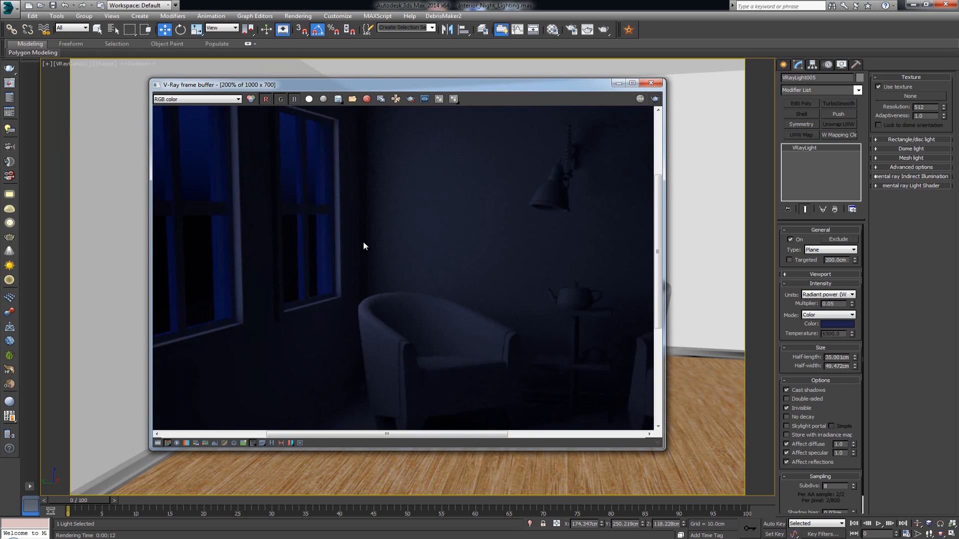
scroll(363, 242, down, 1)
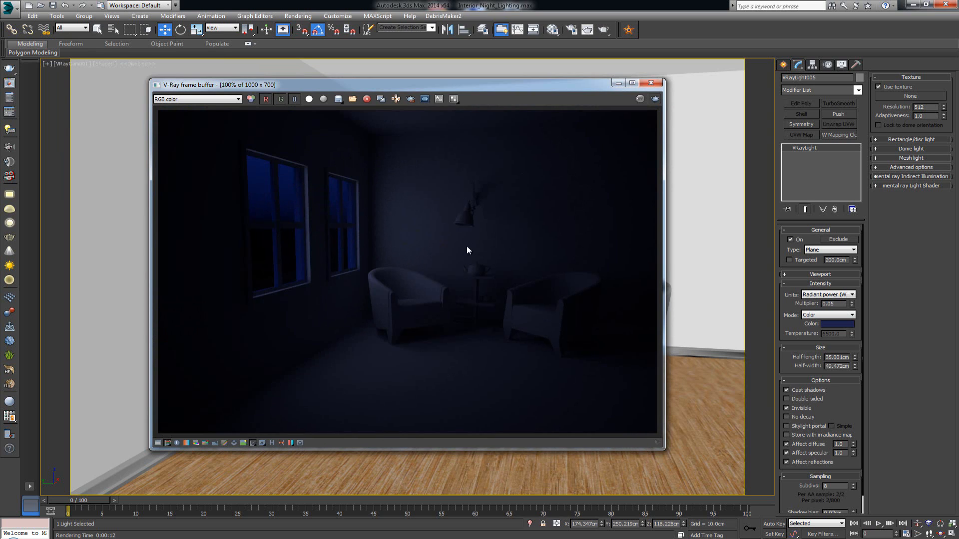
Step: Examine the back wall and the armchair beside the windows up close in the render for noise
scroll(398, 245, up, 2)
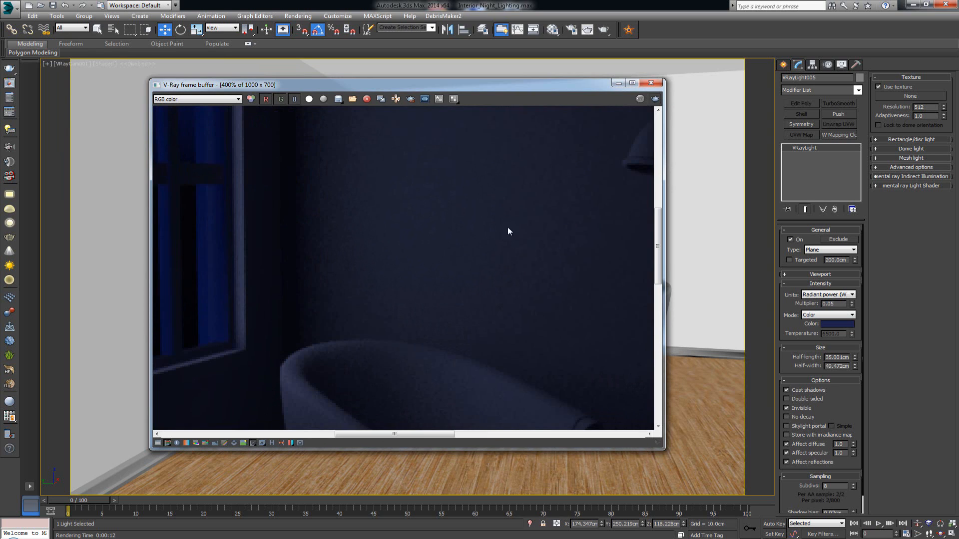
middle_drag(520, 222, 540, 205)
scroll(438, 274, up, 1)
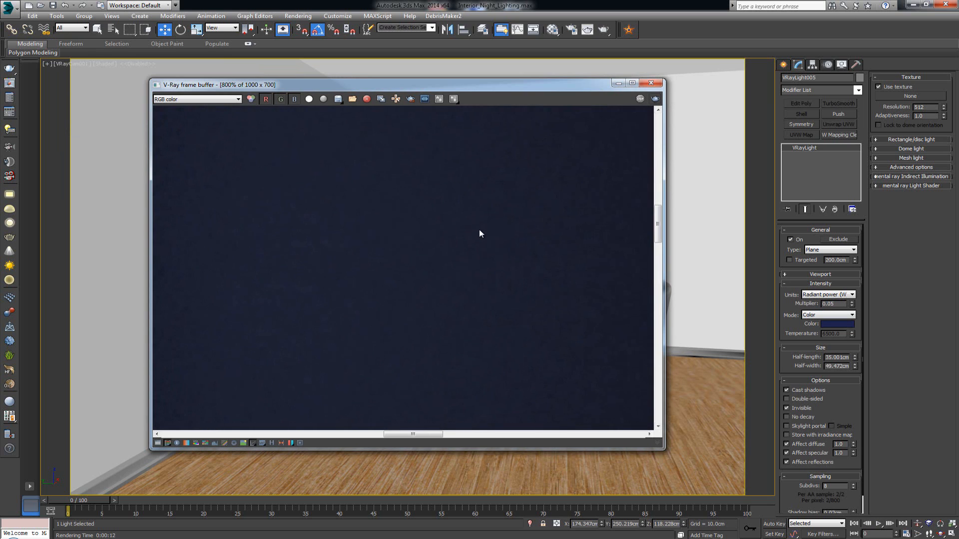
middle_drag(480, 233, 535, 193)
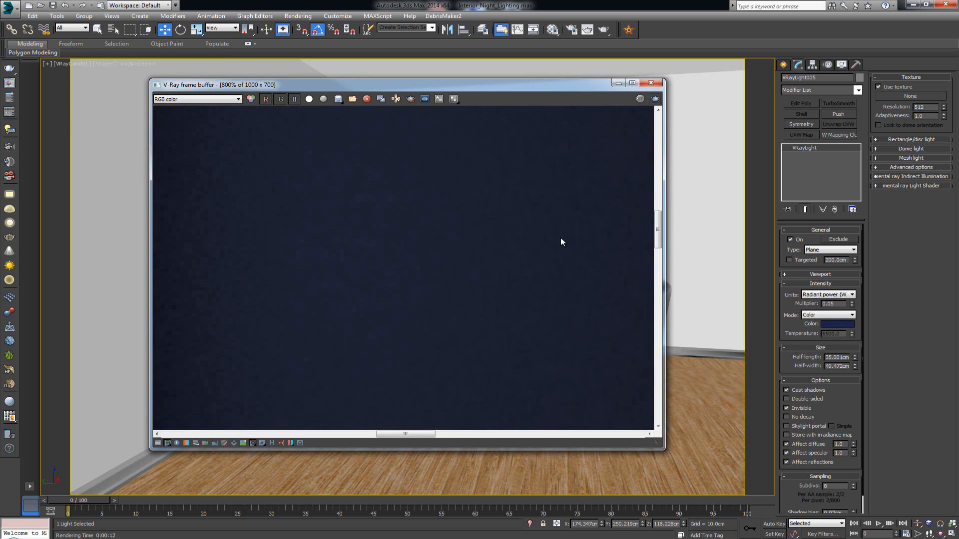
middle_drag(454, 230, 585, 148)
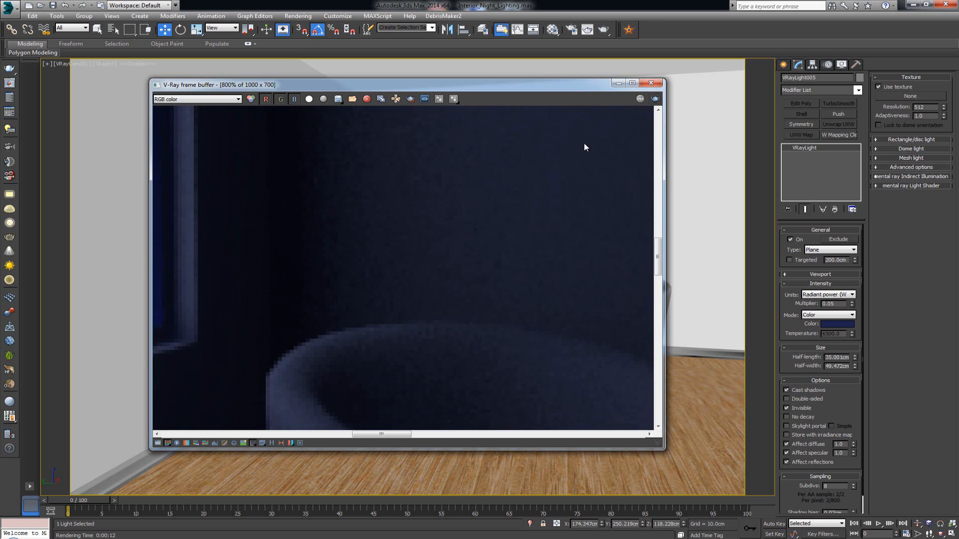
middle_drag(558, 242, 517, 148)
middle_drag(604, 245, 448, 143)
middle_drag(520, 207, 464, 311)
scroll(499, 164, down, 1)
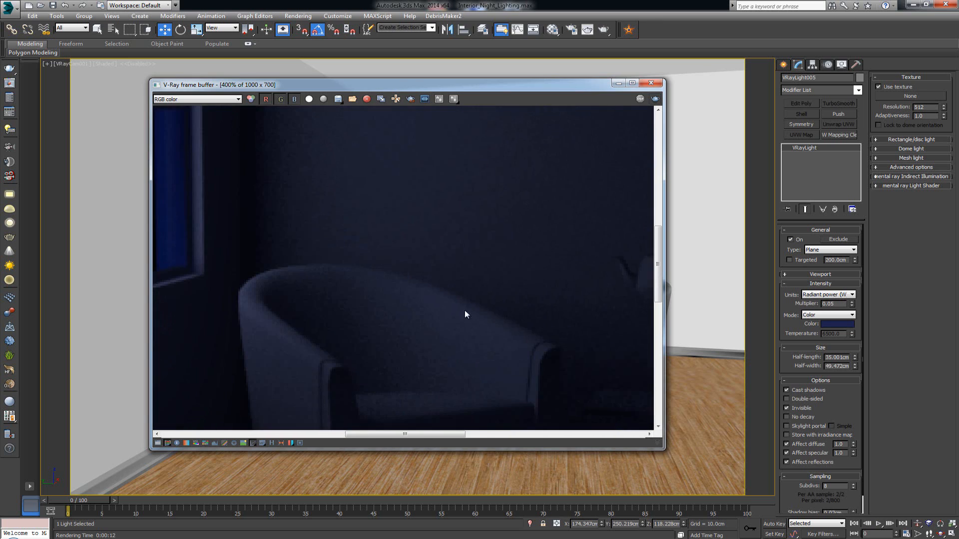
scroll(484, 242, down, 1)
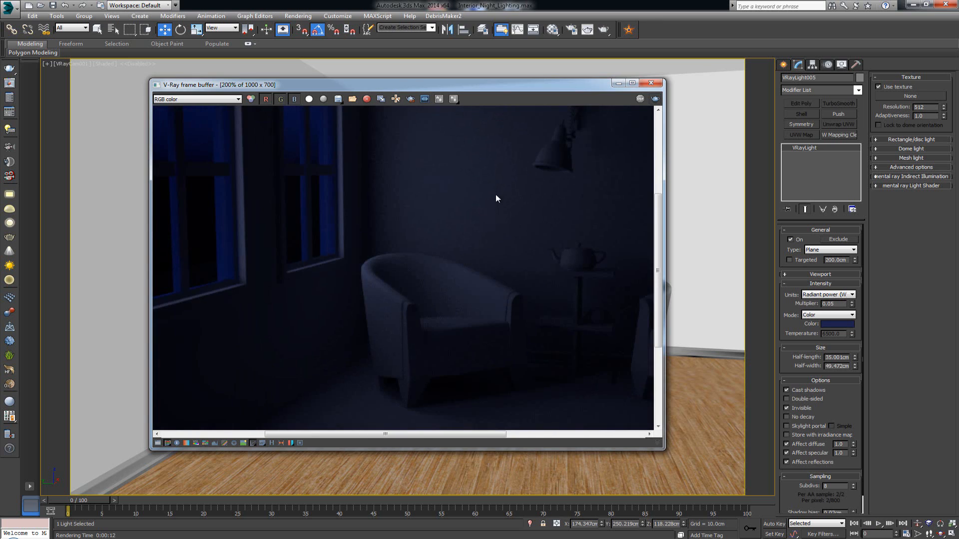
middle_drag(495, 198, 499, 280)
scroll(498, 280, down, 1)
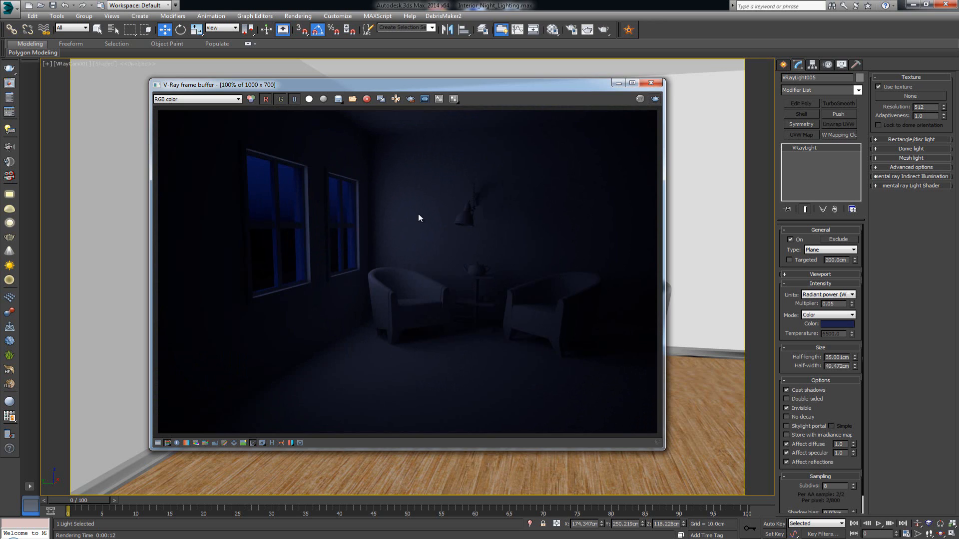
Step: Define a render region over the back wall between the second window and the wall lamp
scroll(418, 218, up, 2)
middle_drag(410, 210, 504, 238)
scroll(504, 242, down, 1)
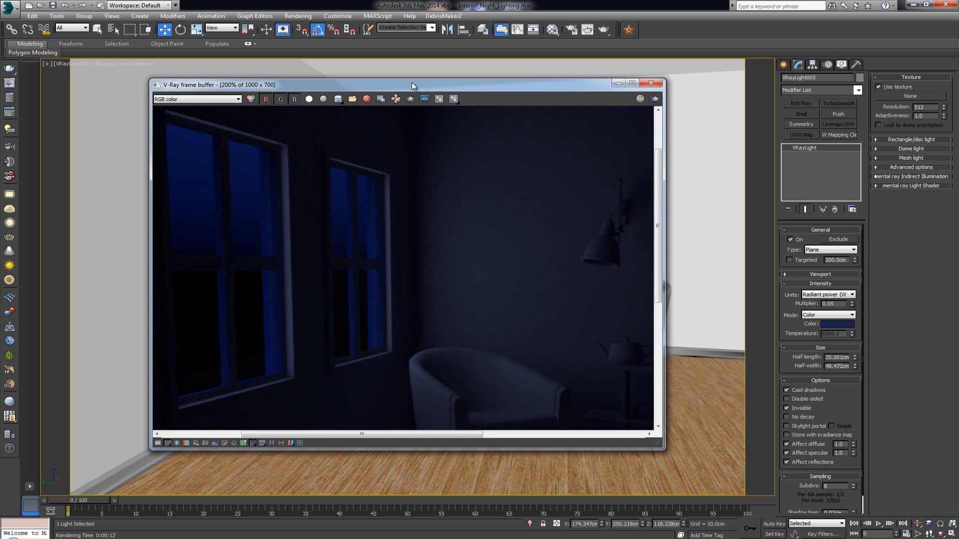
click(411, 99)
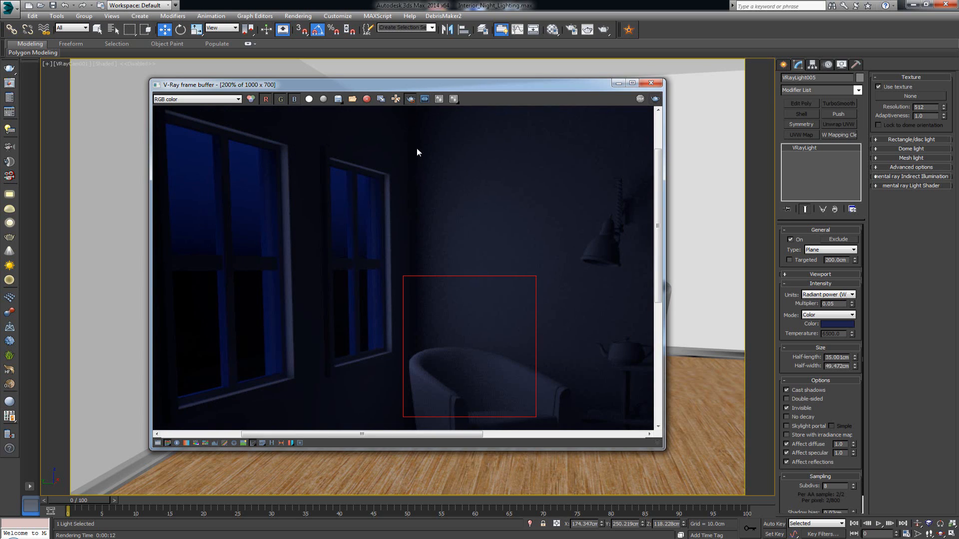
drag(417, 149, 591, 240)
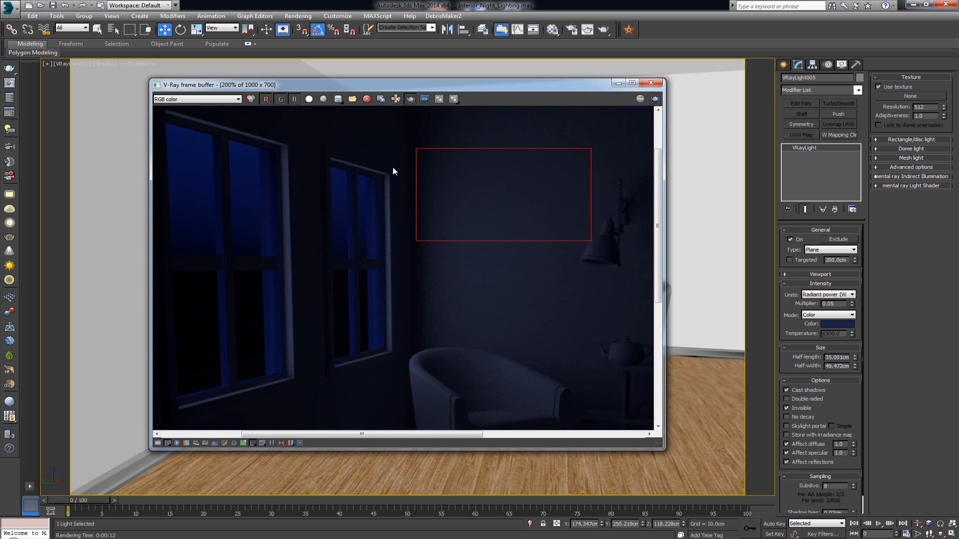
Step: Minimize the frame buffer and set the second window light's subdivisions to 1000
click(618, 84)
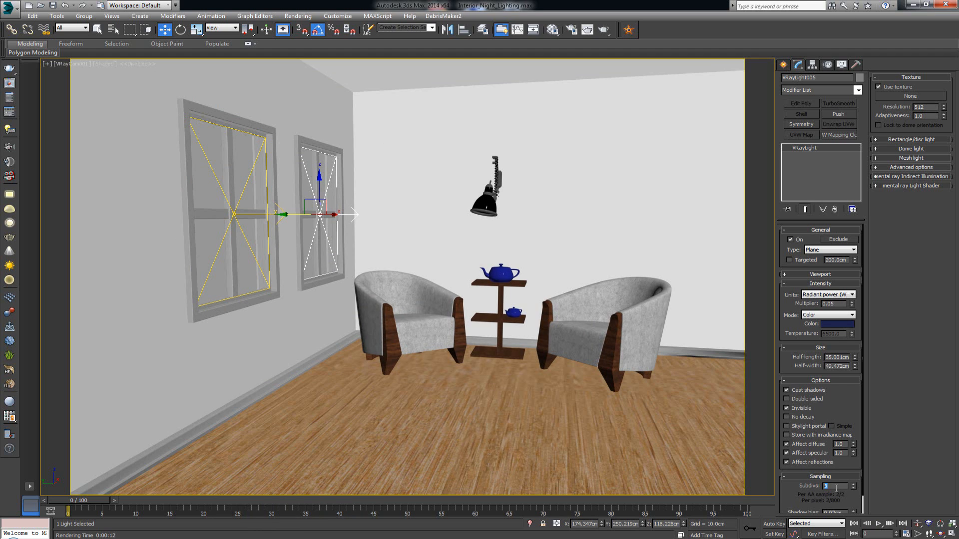
text(1000)
key(Return)
Step: Select the first window's light and set its subdivisions to 1000
click(239, 201)
click(239, 202)
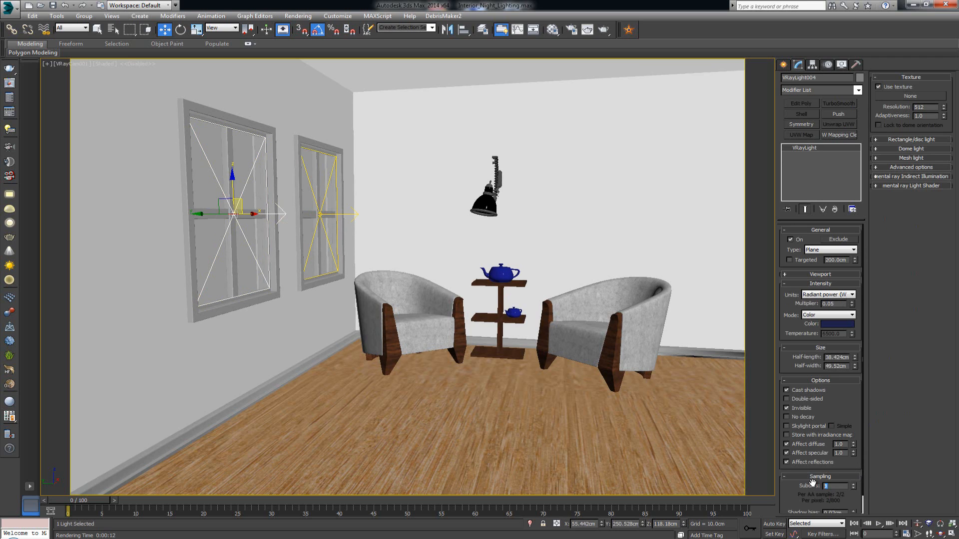
text(1000)
key(Return)
Step: Reopen the frame buffer, re-render the region over the back wall and examine it up close for noise
click(10, 83)
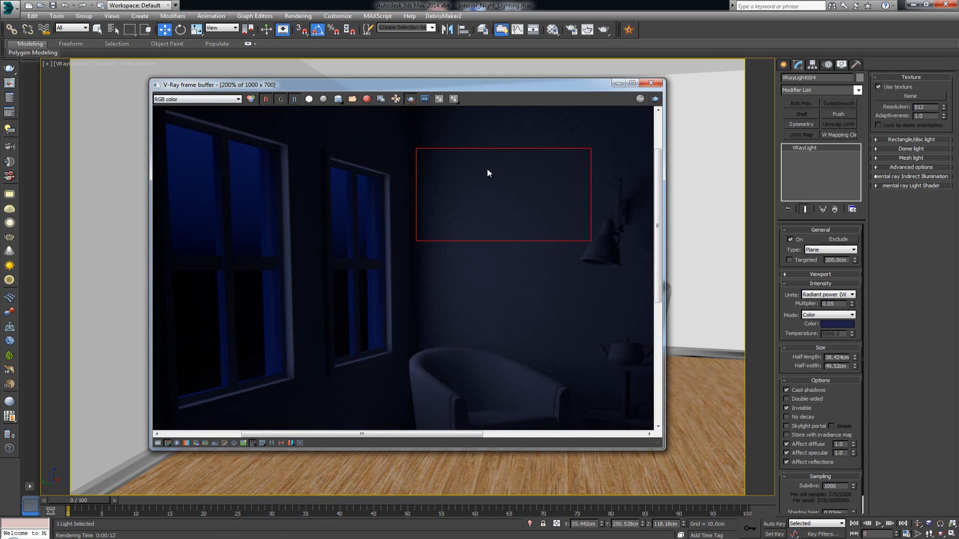
scroll(544, 187, up, 1)
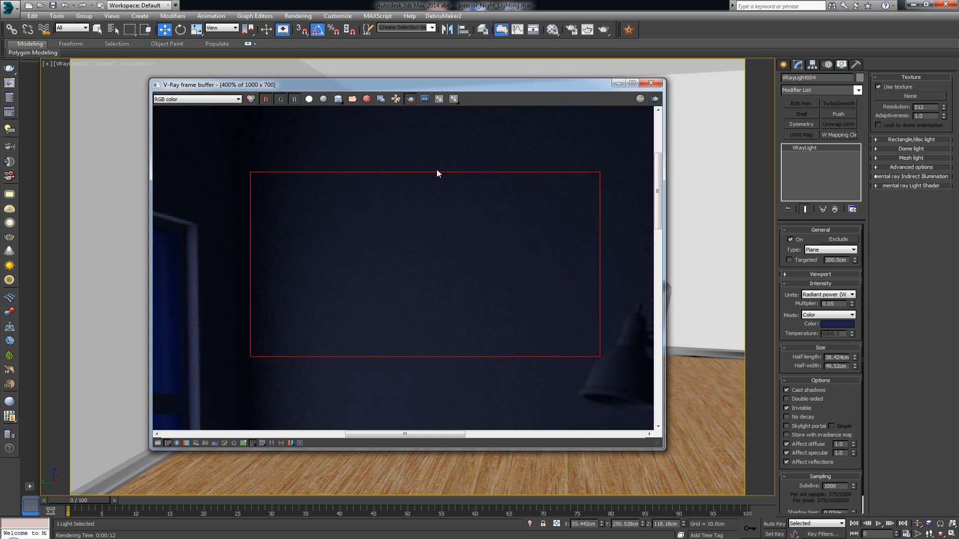
click(654, 98)
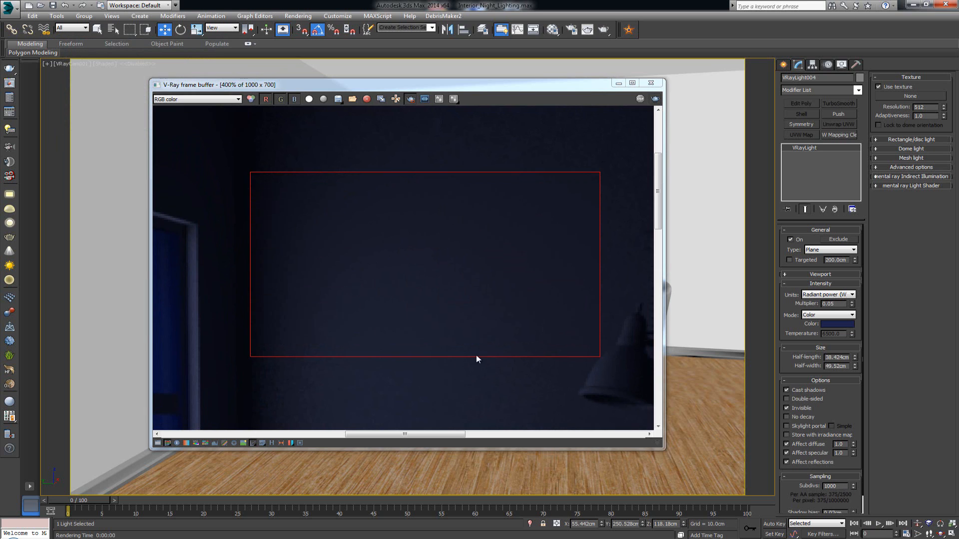
scroll(448, 350, up, 1)
scroll(350, 253, down, 1)
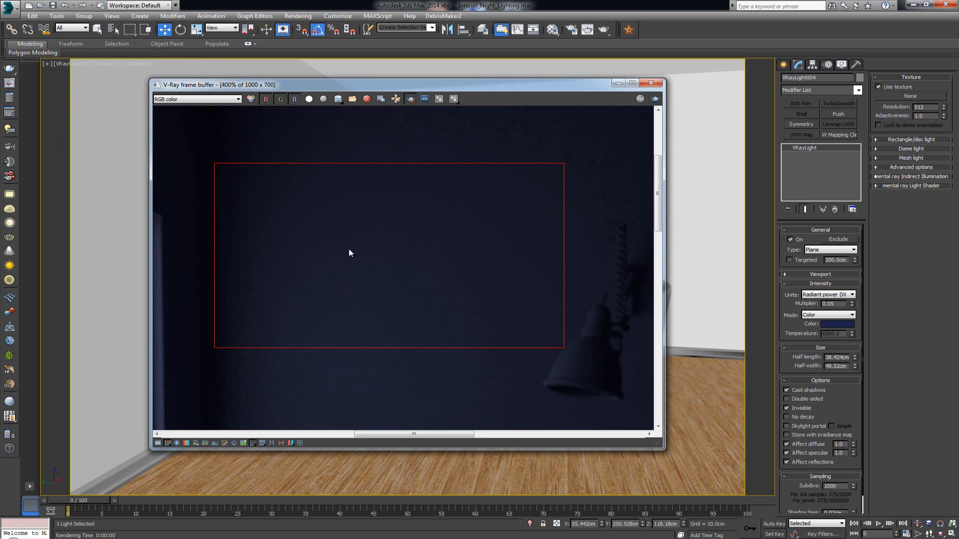
Step: Turn off region rendering and re-render the full image
scroll(494, 342, down, 1)
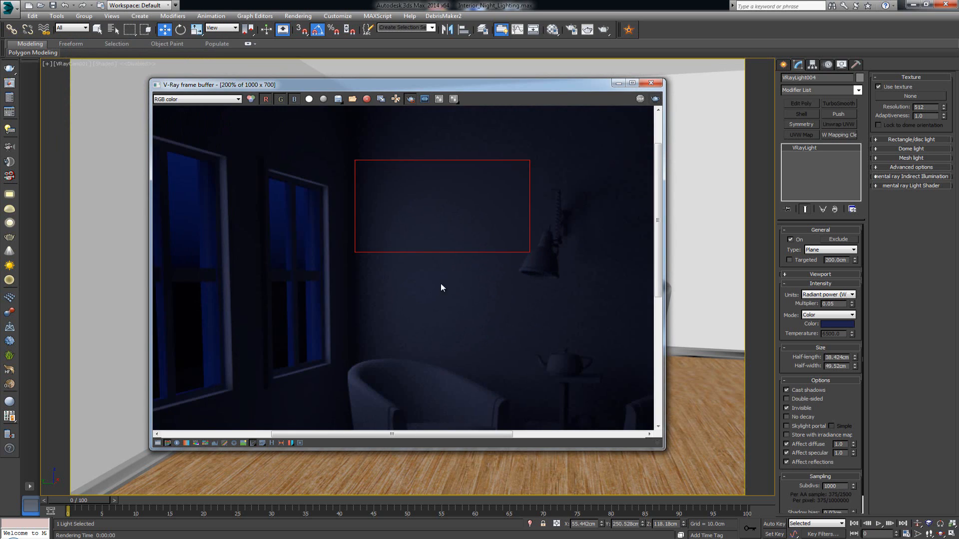
scroll(441, 288, down, 1)
click(410, 99)
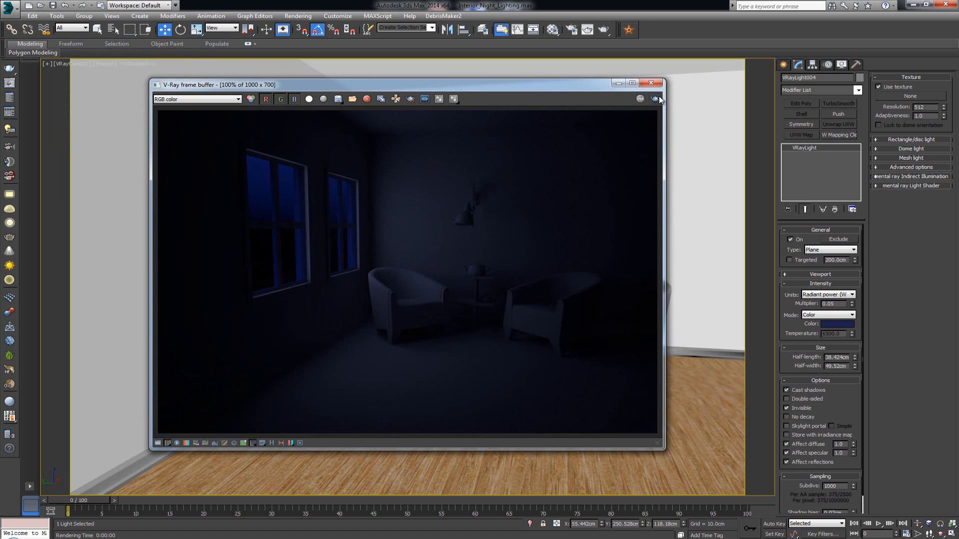
click(656, 99)
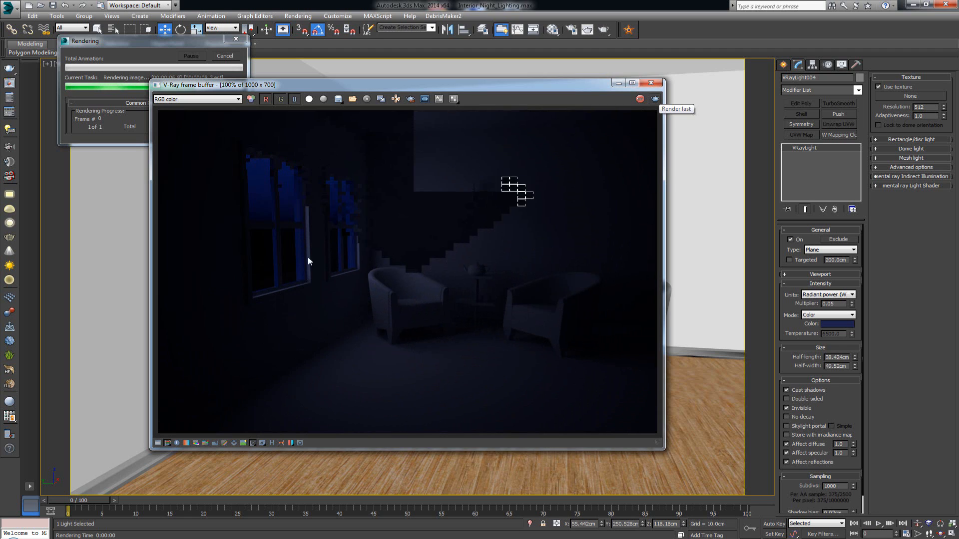
Step: Examine the back wall, wall lamp, windows and armchairs up close in the full render for remaining noise
scroll(428, 242, up, 2)
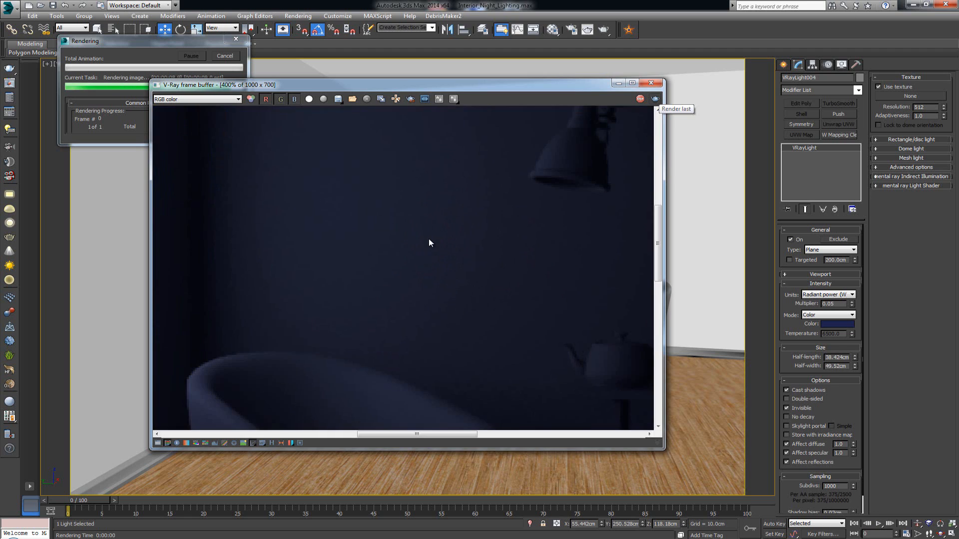
middle_drag(370, 193, 502, 315)
middle_drag(457, 169, 427, 191)
scroll(452, 250, down, 1)
middle_drag(489, 286, 365, 218)
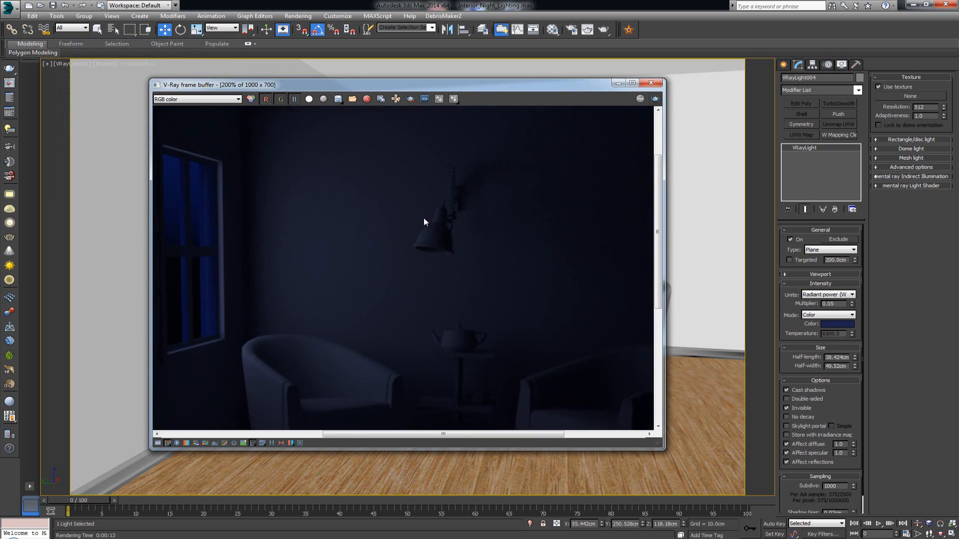
scroll(423, 217, down, 1)
scroll(415, 222, down, 1)
scroll(408, 235, up, 1)
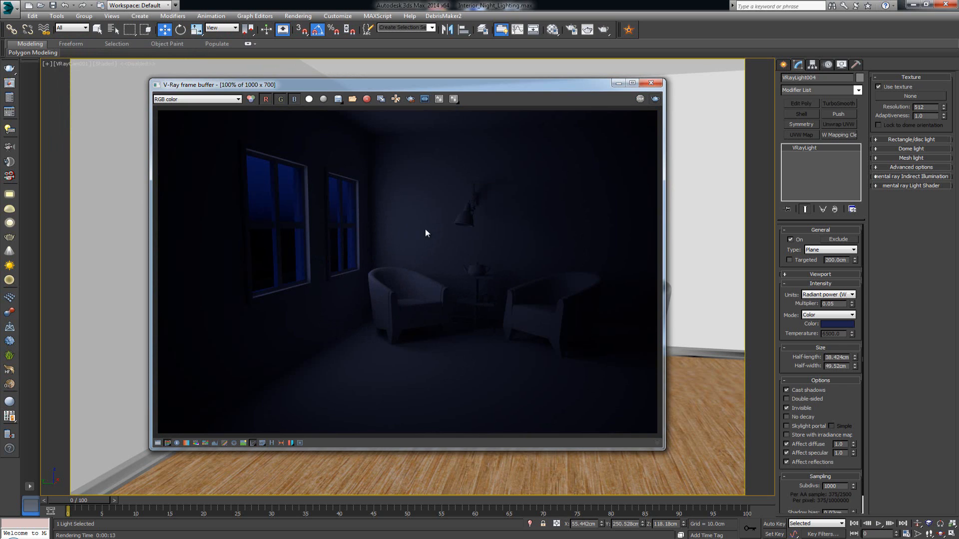
scroll(432, 238, up, 1)
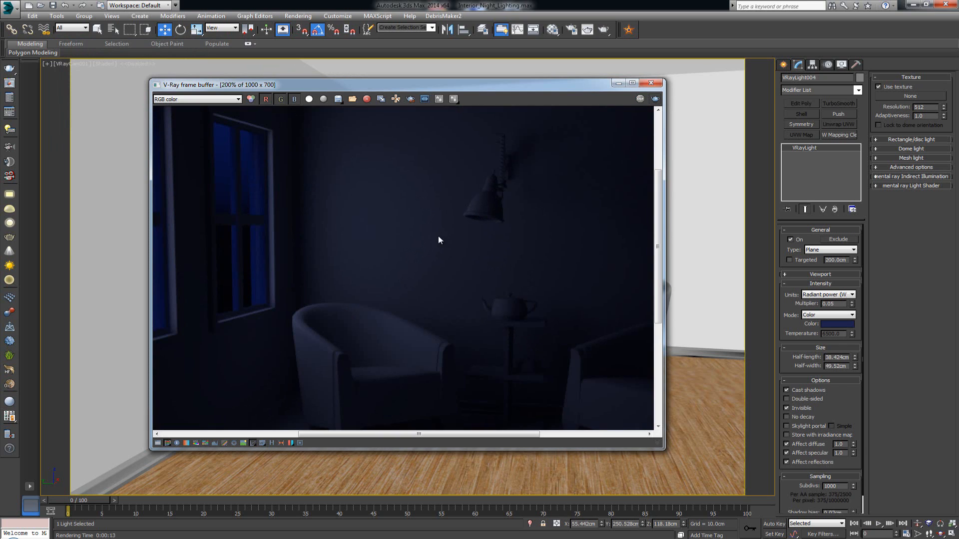
middle_drag(439, 241, 514, 268)
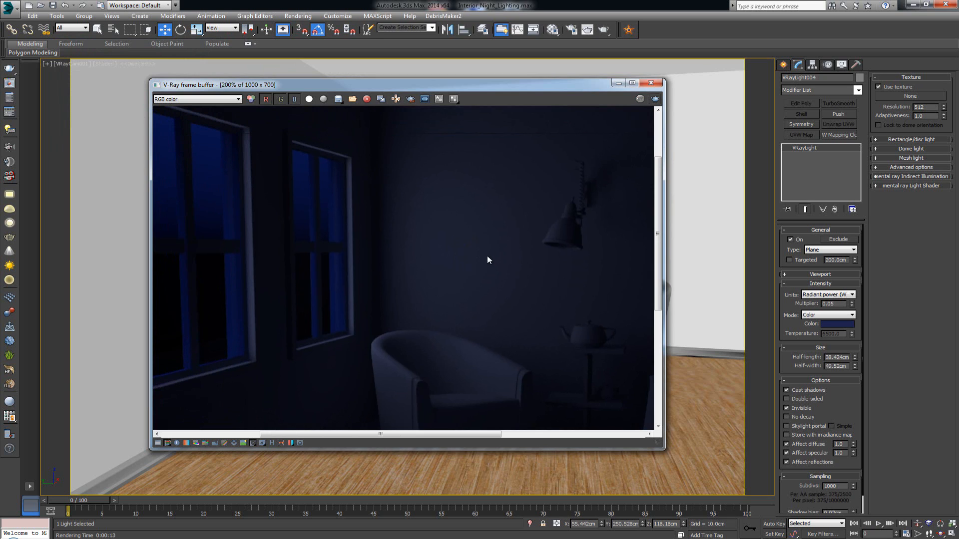
middle_drag(488, 259, 413, 266)
scroll(435, 245, down, 1)
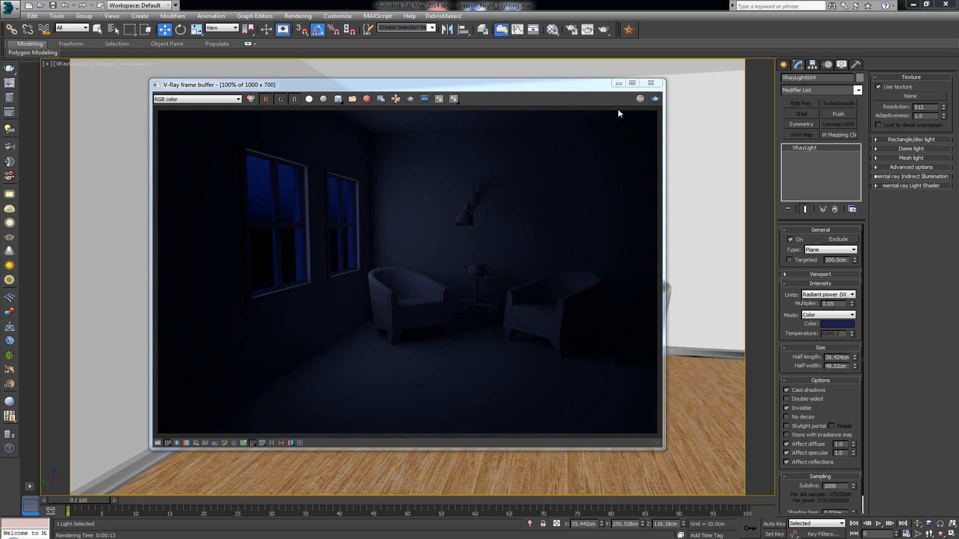
Step: Close the frame buffer, restore the four-viewport layout and deselect the window light
click(650, 83)
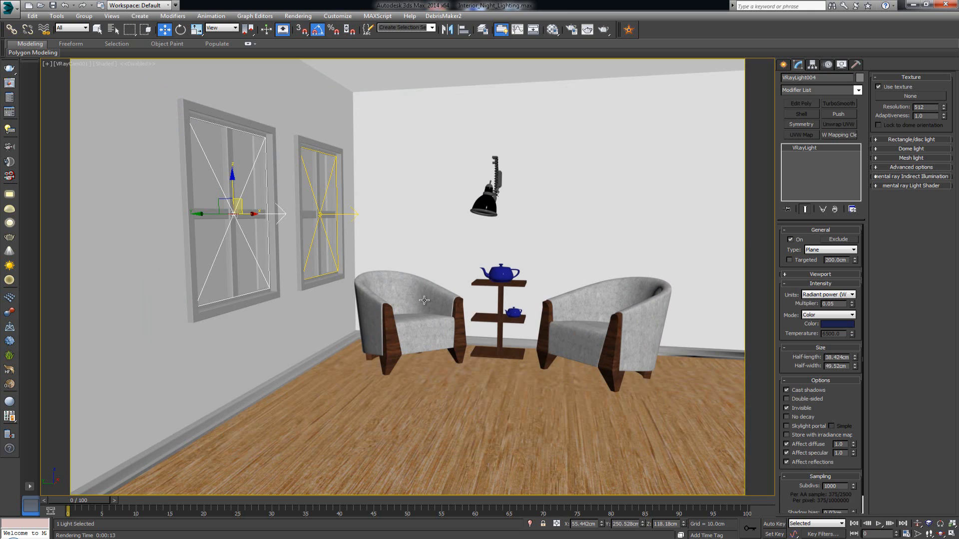
key(alt+w)
middle_drag(255, 114, 297, 228)
scroll(297, 228, down, 4)
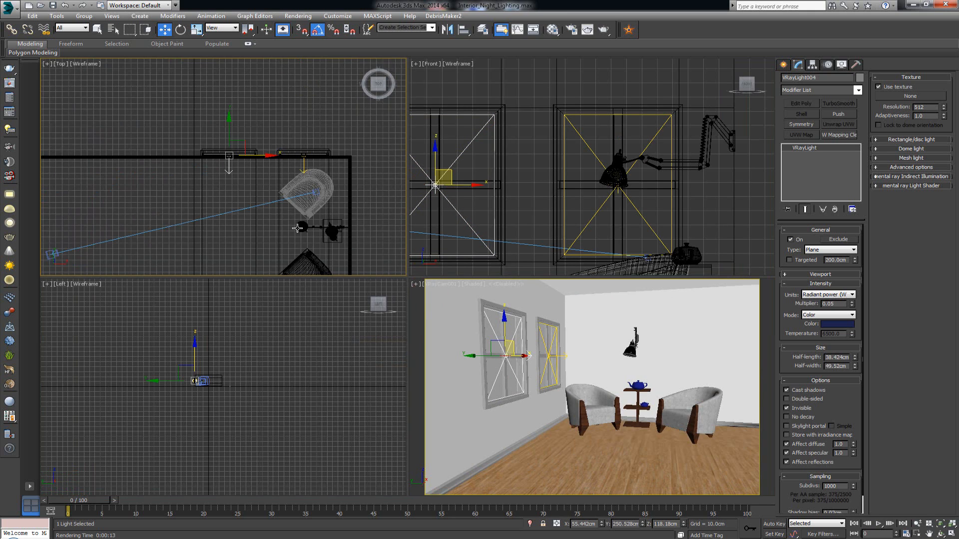
scroll(288, 230, down, 2)
middle_drag(231, 187, 248, 124)
click(274, 134)
middle_drag(278, 156, 234, 185)
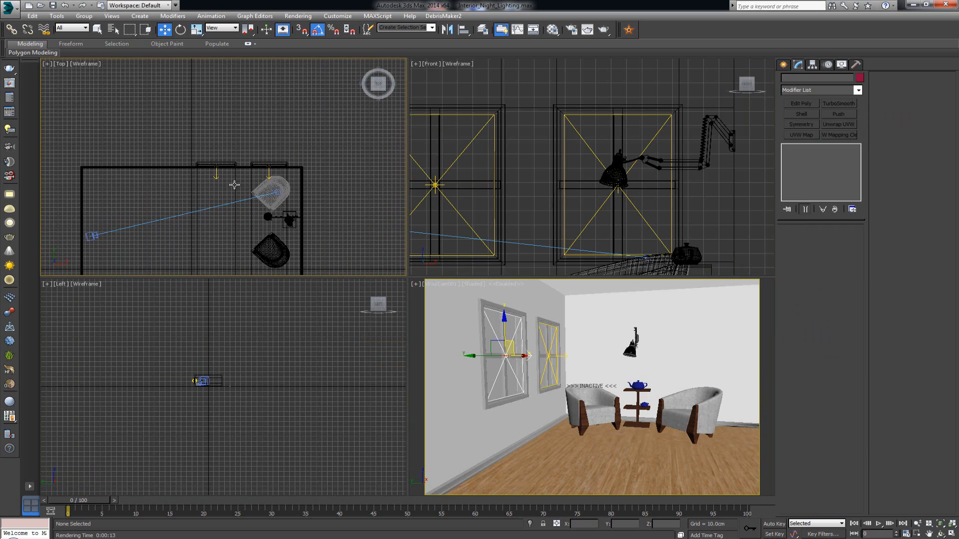
Step: Create a Standard Target Direct light in the top view, starting outside beyond the windows and aimed into the room
click(784, 65)
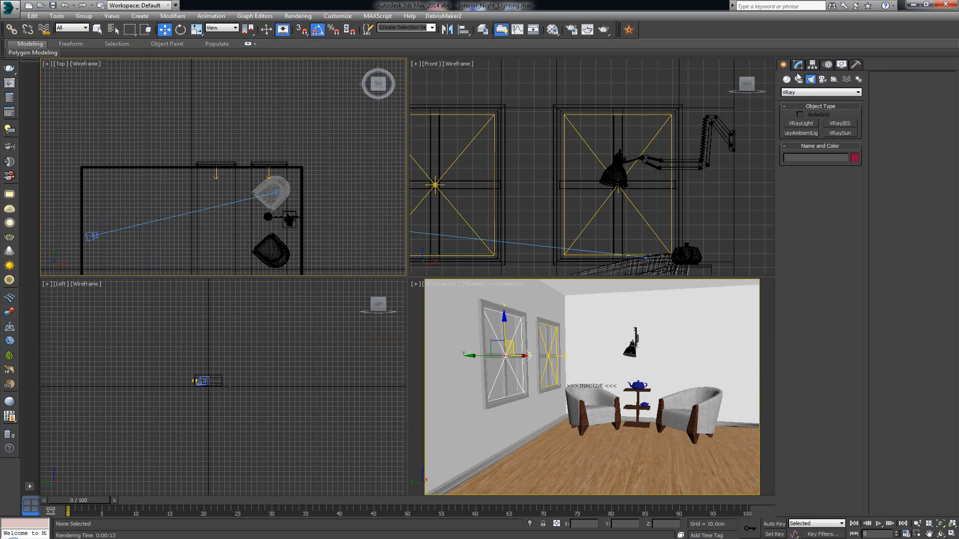
click(815, 93)
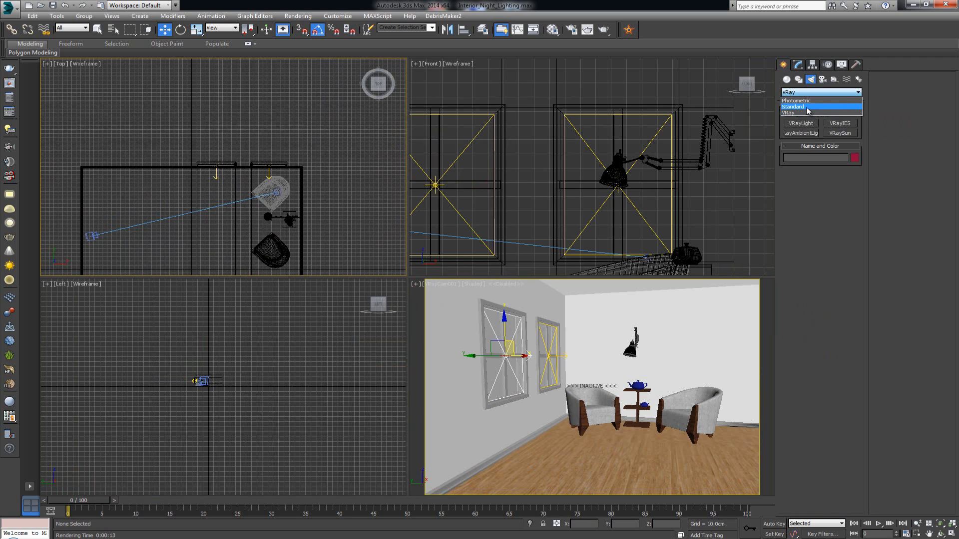
click(808, 109)
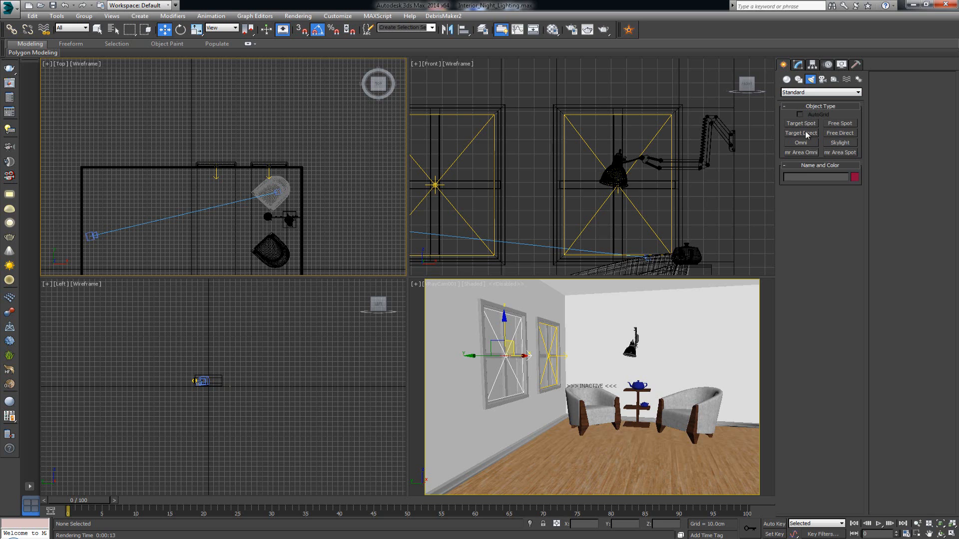
click(802, 133)
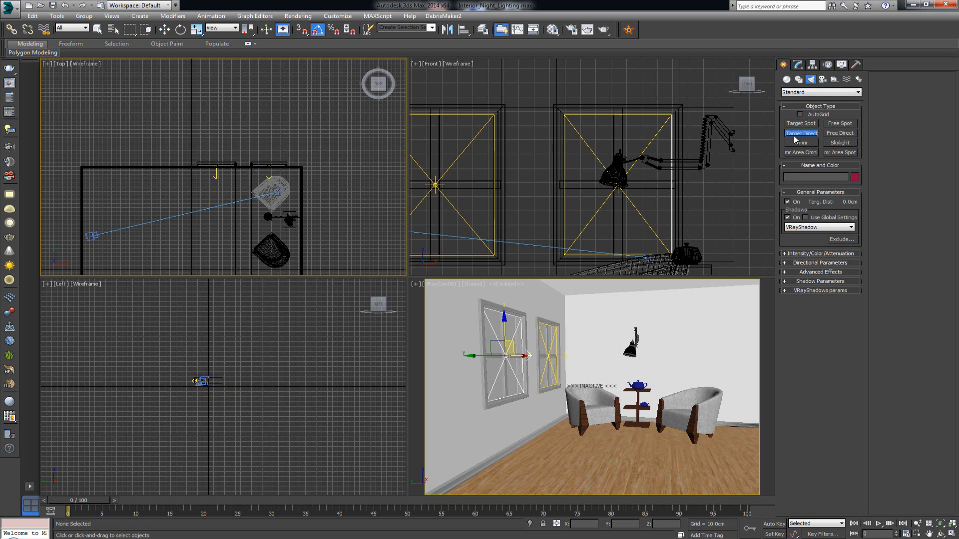
scroll(263, 170, down, 3)
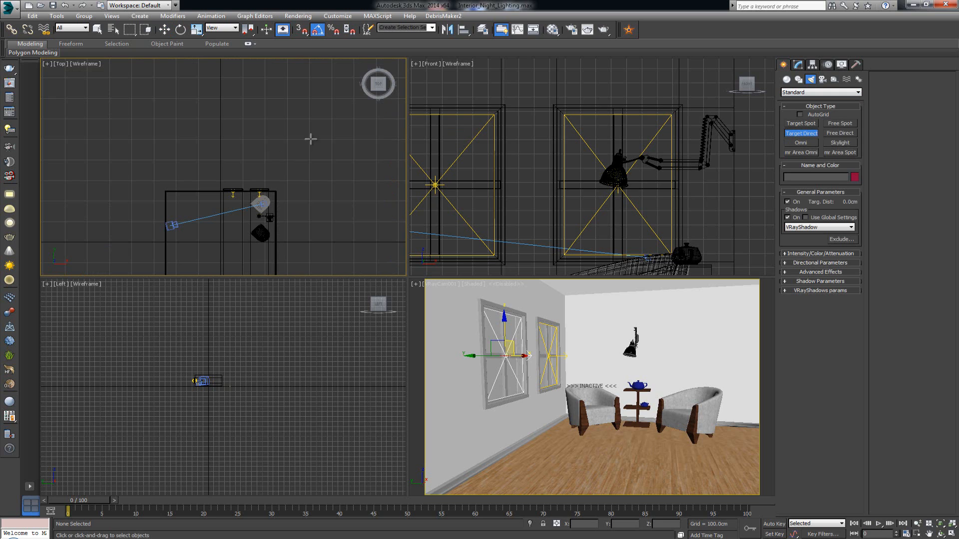
scroll(270, 168, down, 2)
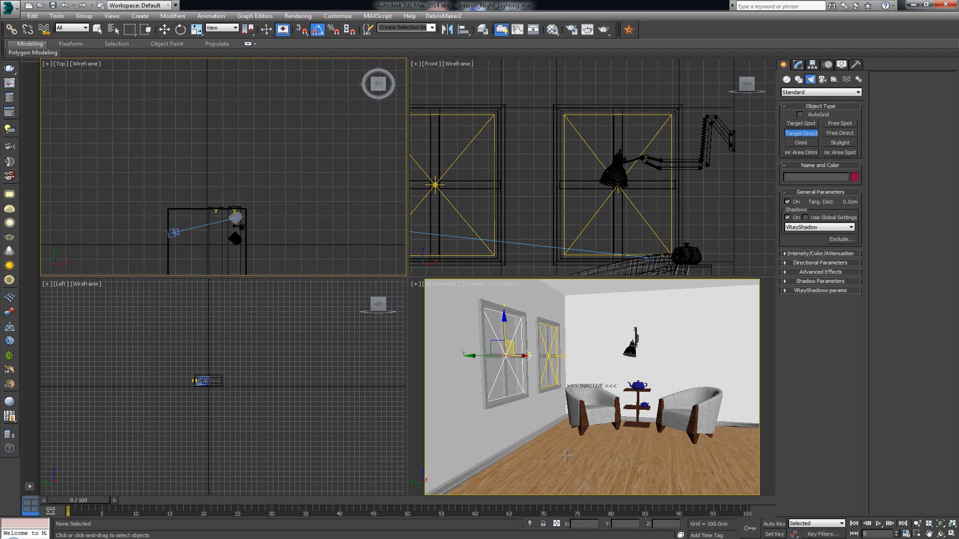
drag(282, 109, 205, 260)
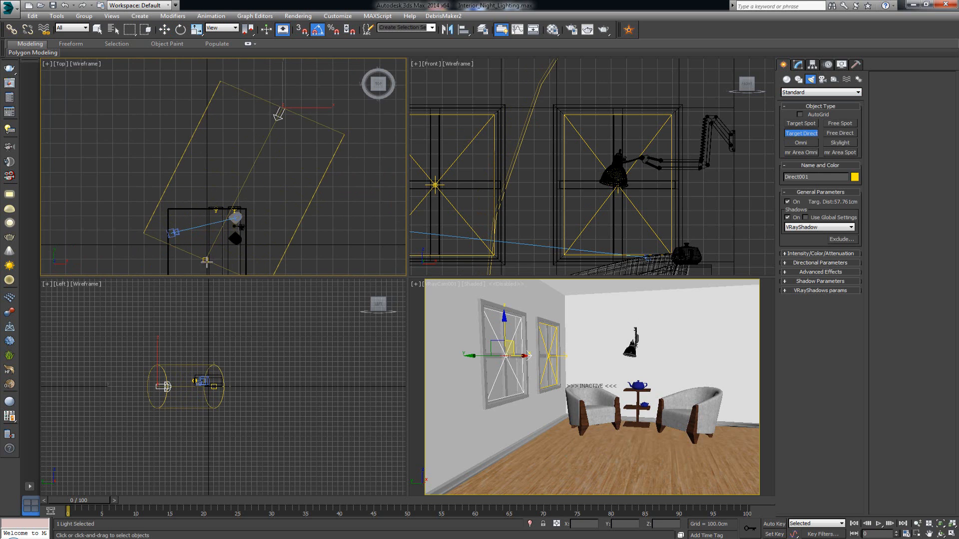
Step: Raise the directional light to a height of about 994 cm so it slopes down into the room
scroll(164, 360, up, 3)
key(w)
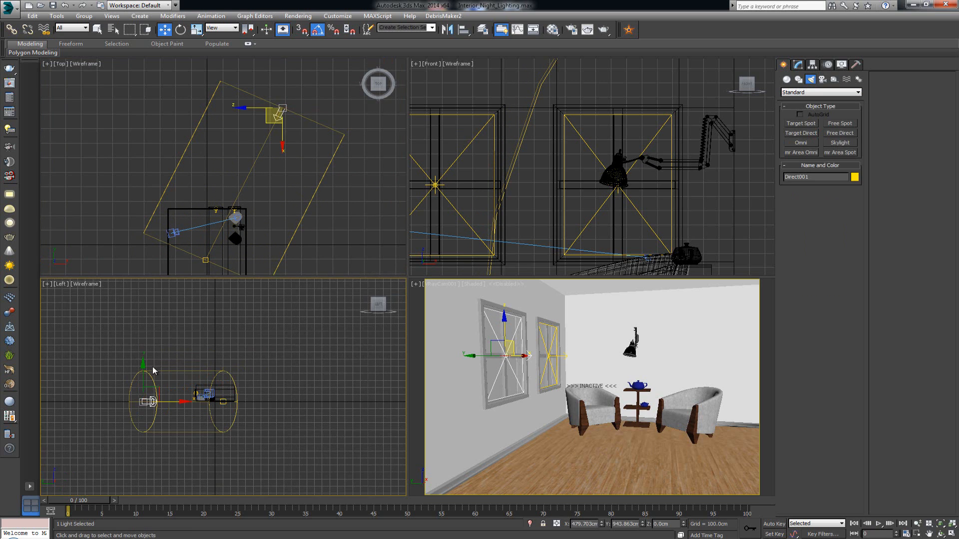
drag(155, 373, 167, 305)
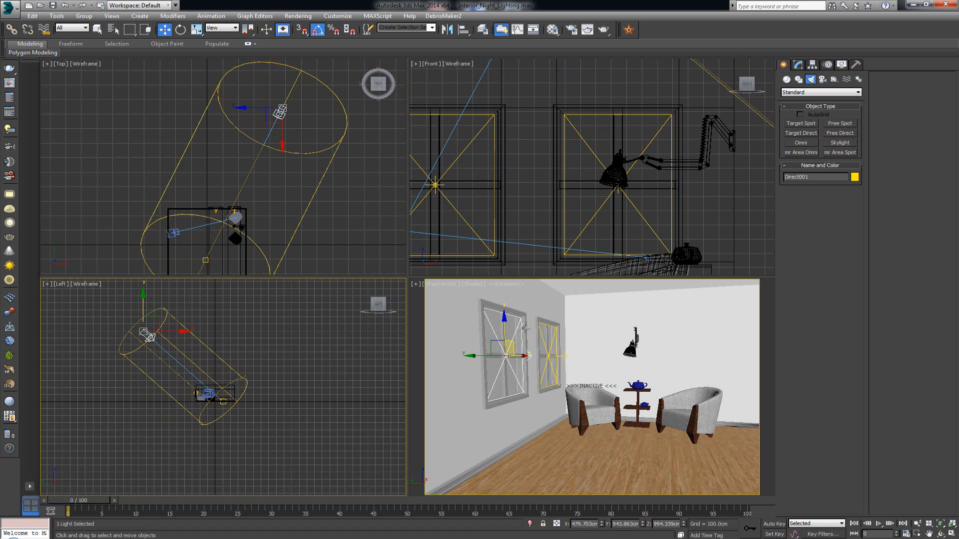
right_click(574, 383)
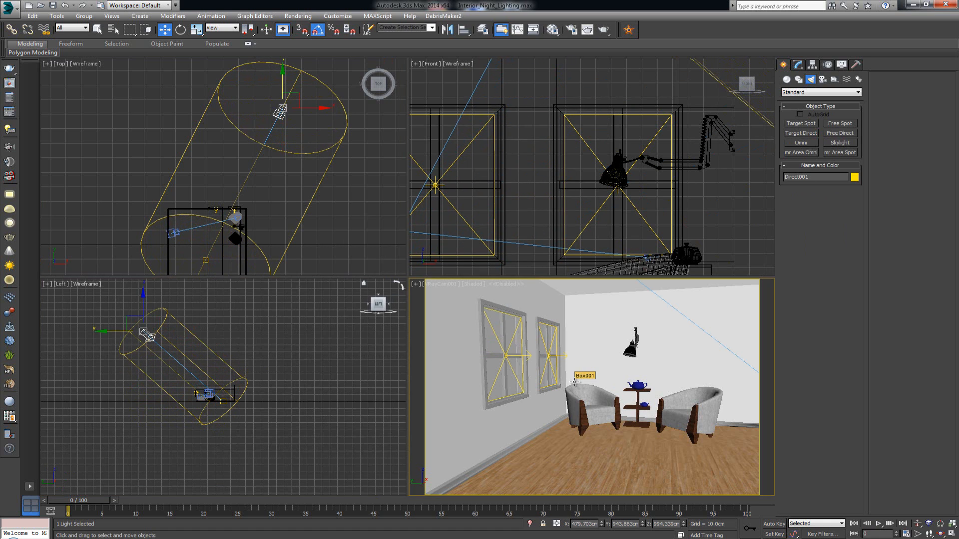
key(p)
alt+middle_drag(626, 379, 578, 421)
scroll(526, 341, down, 3)
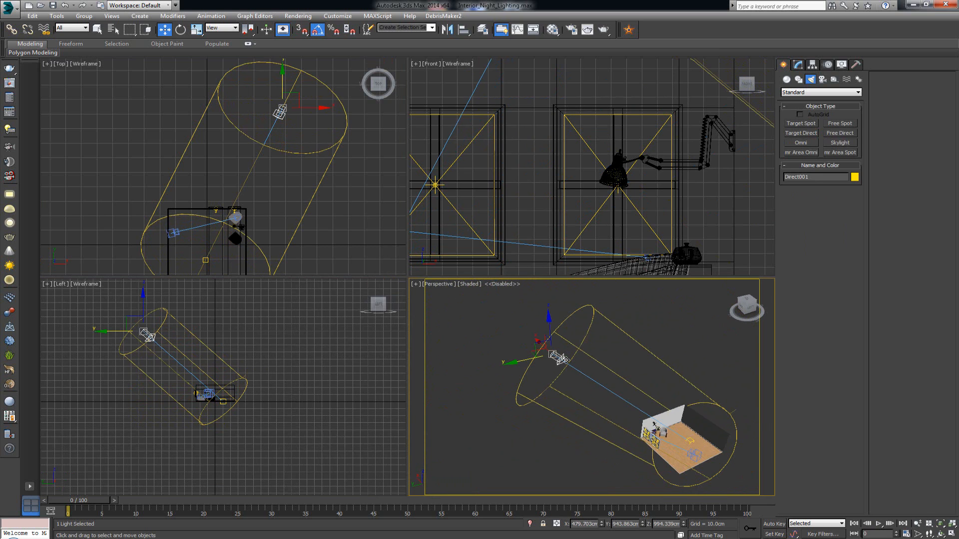
key(c)
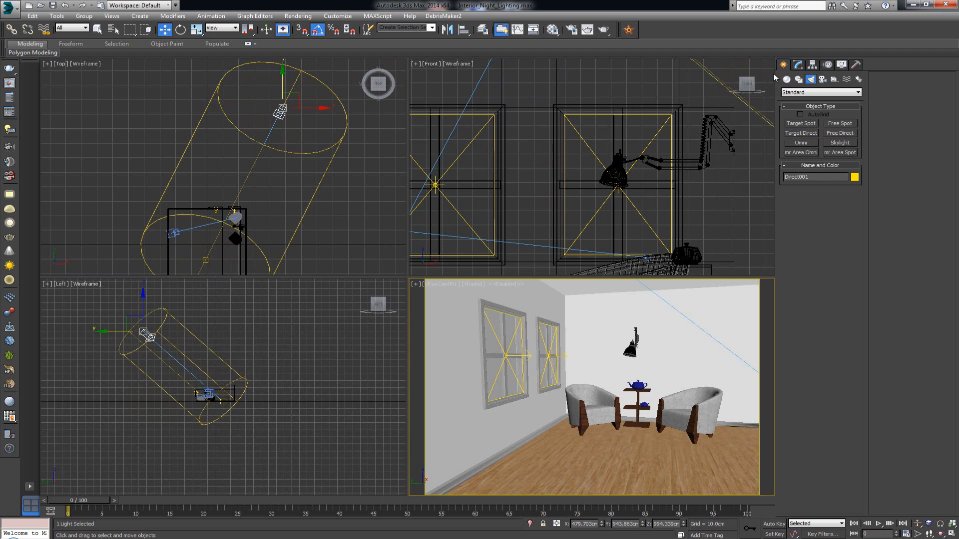
Step: Set the directional light's hotspot to 43 cm and its falloff to 45 cm
click(798, 65)
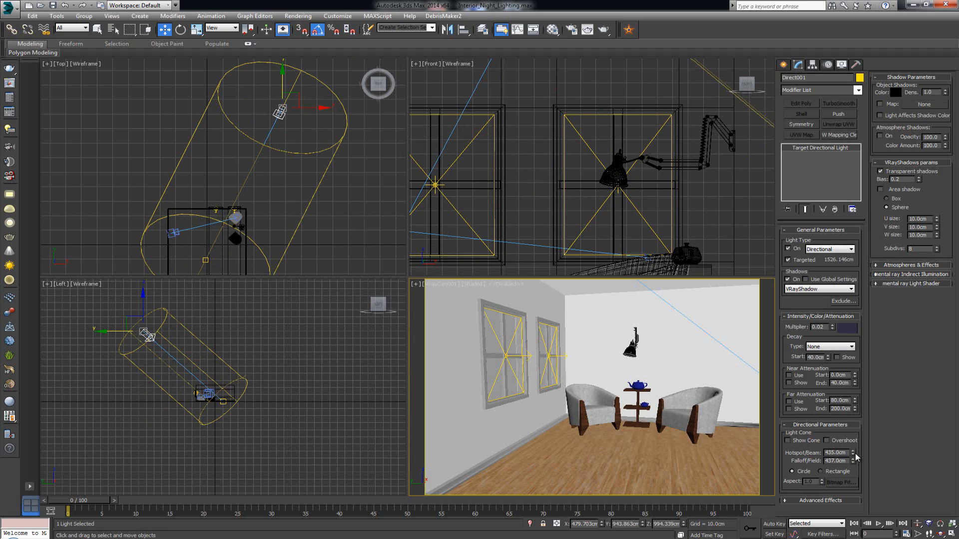
drag(847, 454, 805, 448)
text(43)
key(Tab)
text(45)
key(Return)
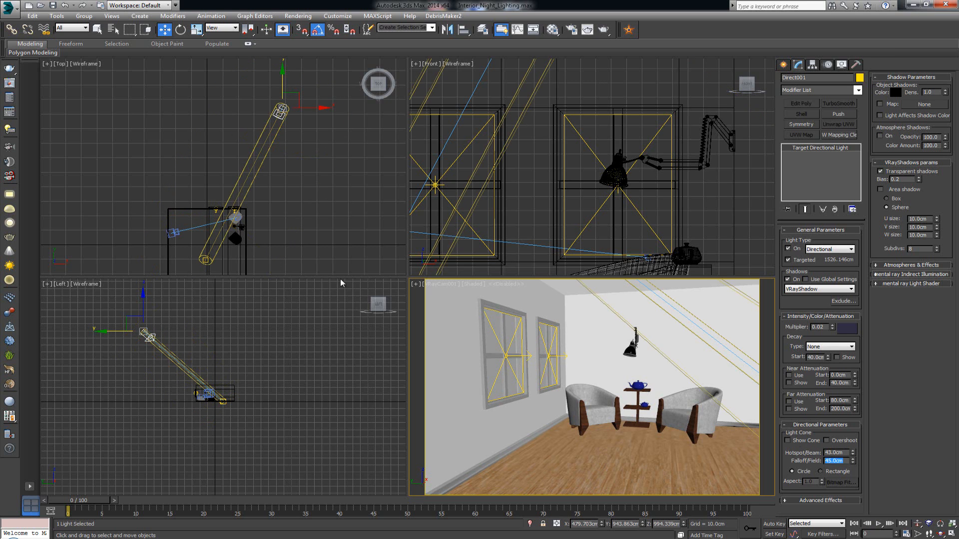
scroll(213, 187, up, 4)
middle_drag(253, 165, 224, 193)
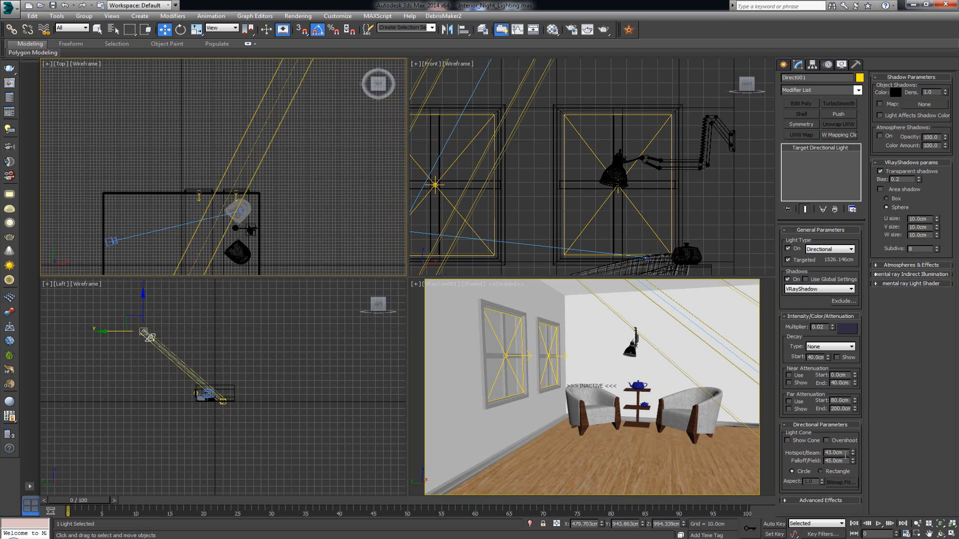
click(847, 454)
Step: Set the directional light's multiplier to 1 and its color to white
drag(826, 327, 804, 328)
text(1)
click(845, 330)
drag(349, 107, 316, 96)
click(367, 136)
Step: Widen the directional light's hotspot to 386 cm and falloff to 388 cm to cover the room, and maximize the camera view
scroll(329, 199, down, 3)
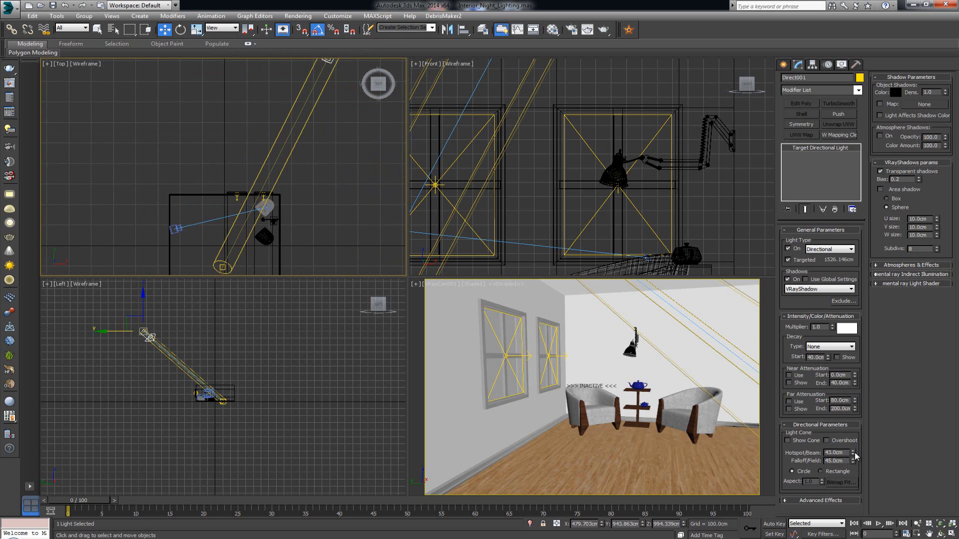
drag(856, 456, 832, 292)
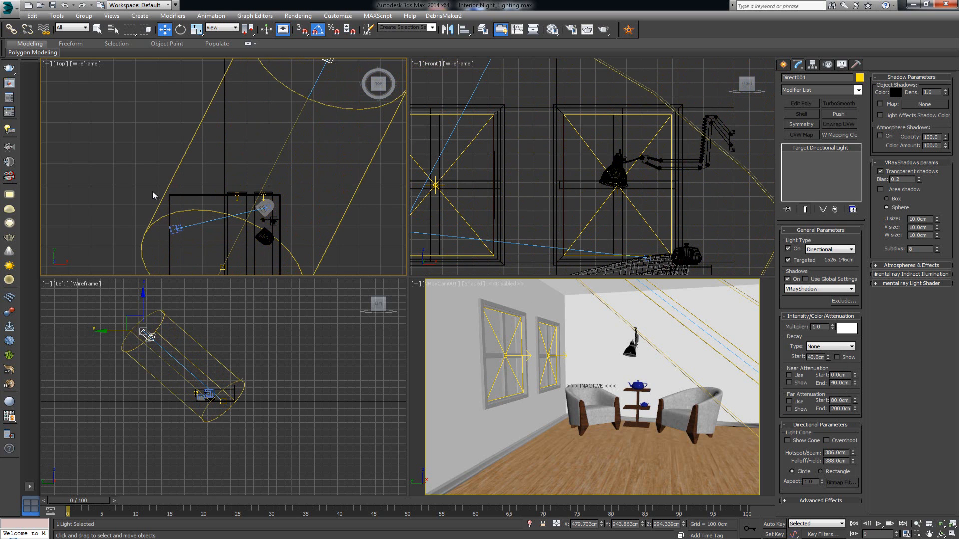
middle_drag(216, 218, 220, 186)
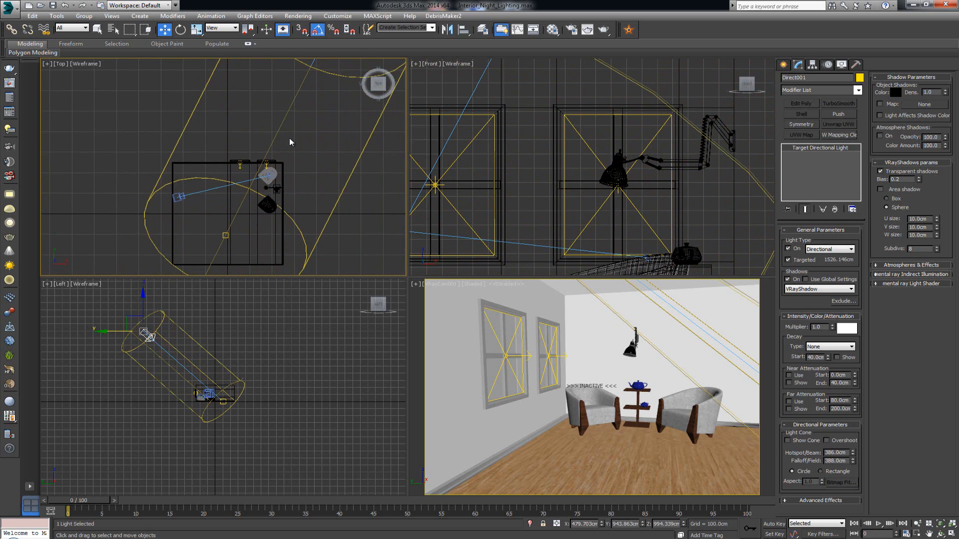
right_click(549, 345)
key(alt+w)
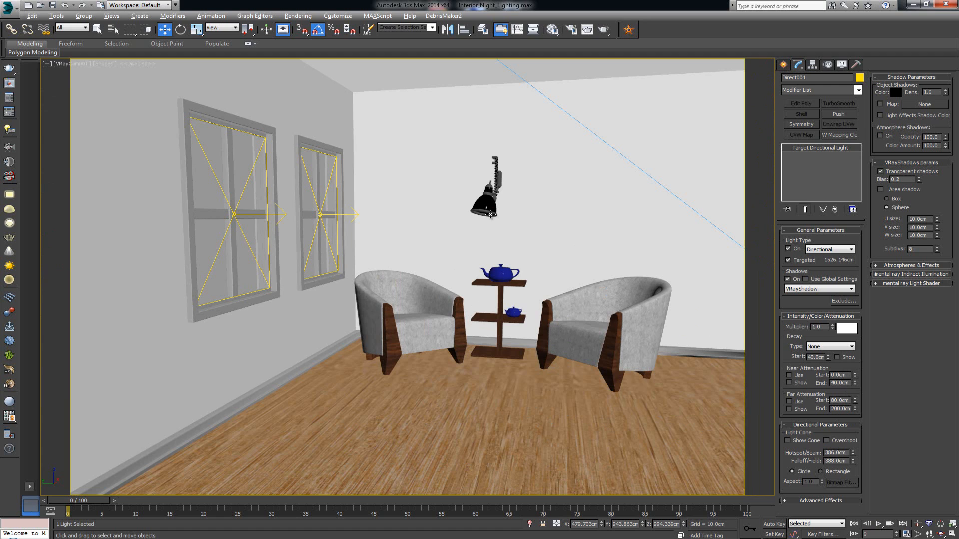
Step: Render the camera view to test the directional light through the windows
click(604, 30)
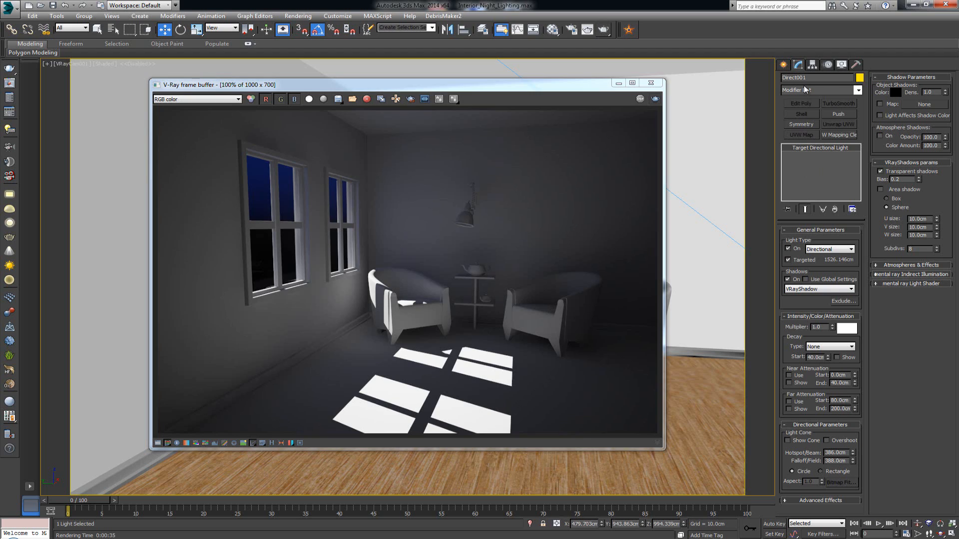
click(784, 65)
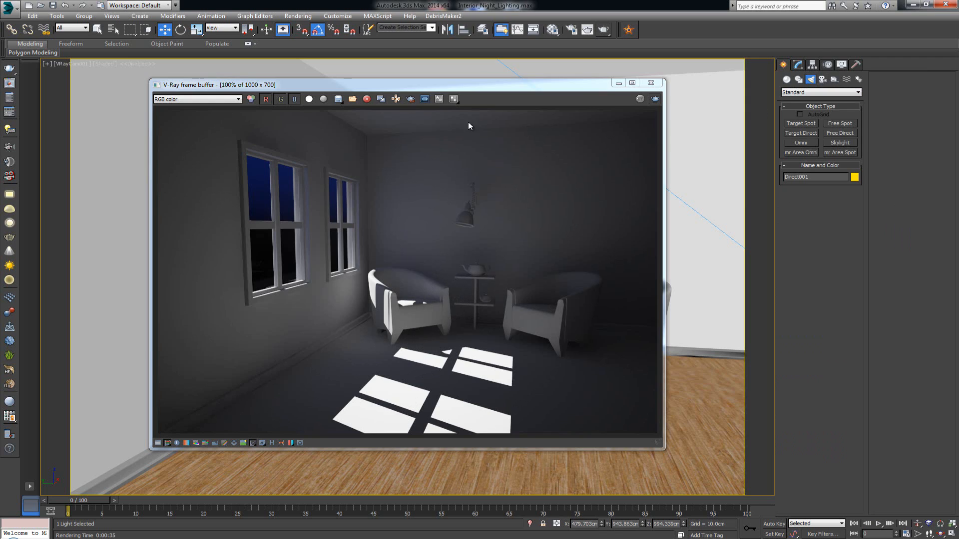
click(798, 65)
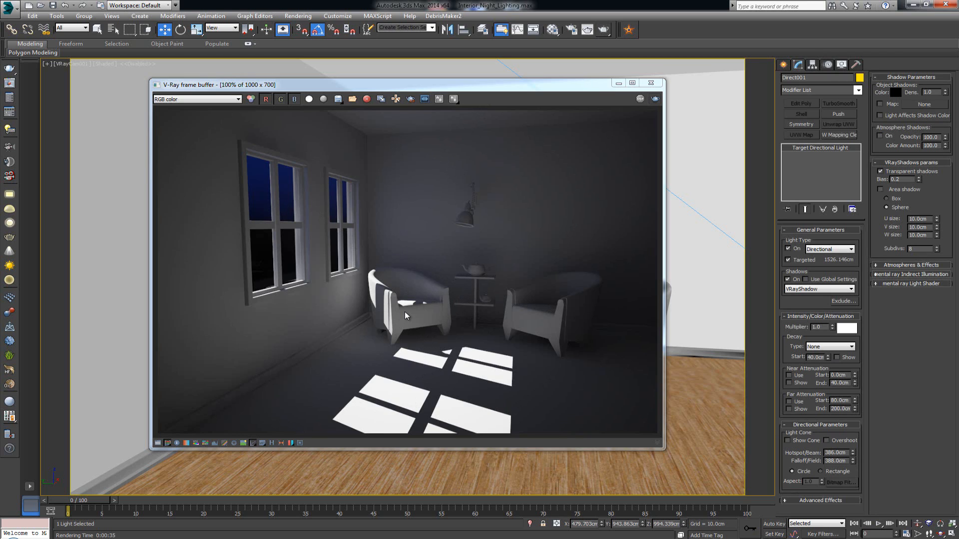
Step: Set the directional light's multiplier to 0.1 and render the room again
double_click(824, 328)
text(0.1)
key(Return)
click(656, 98)
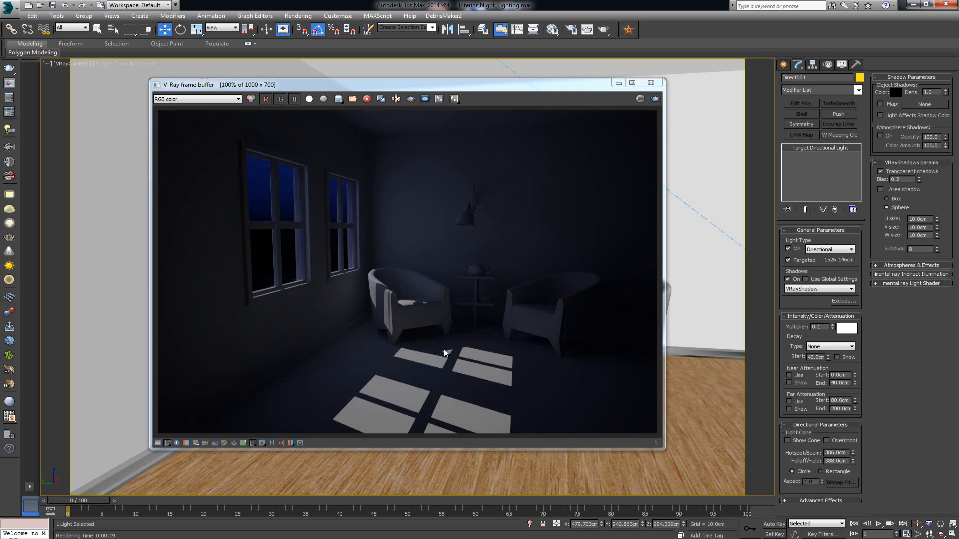
Step: Set the directional light's multiplier to 0.05 and render the room again
double_click(820, 328)
text(05)
key(Return)
click(657, 101)
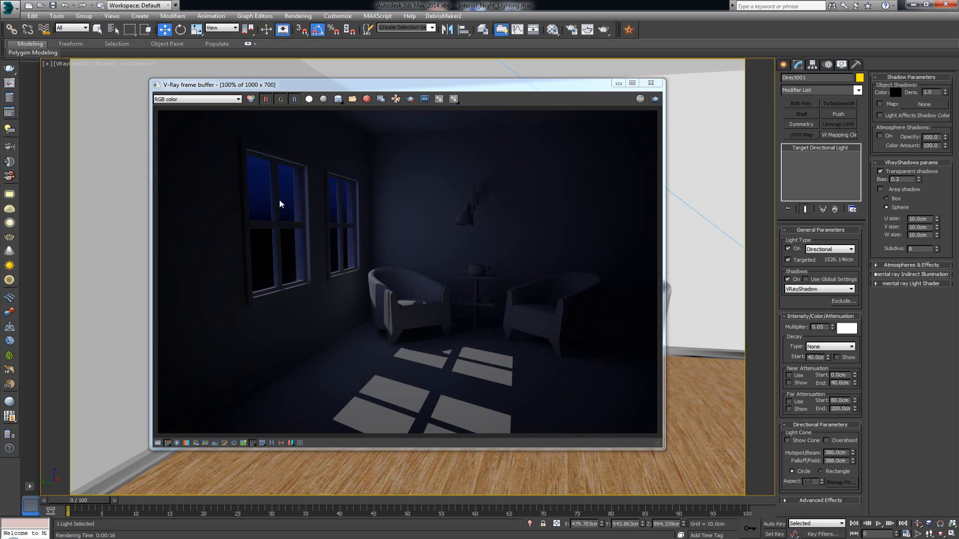
Step: Change the directional light's color to a soft blue, RGB 127, 149, 206, and render the room again
click(845, 329)
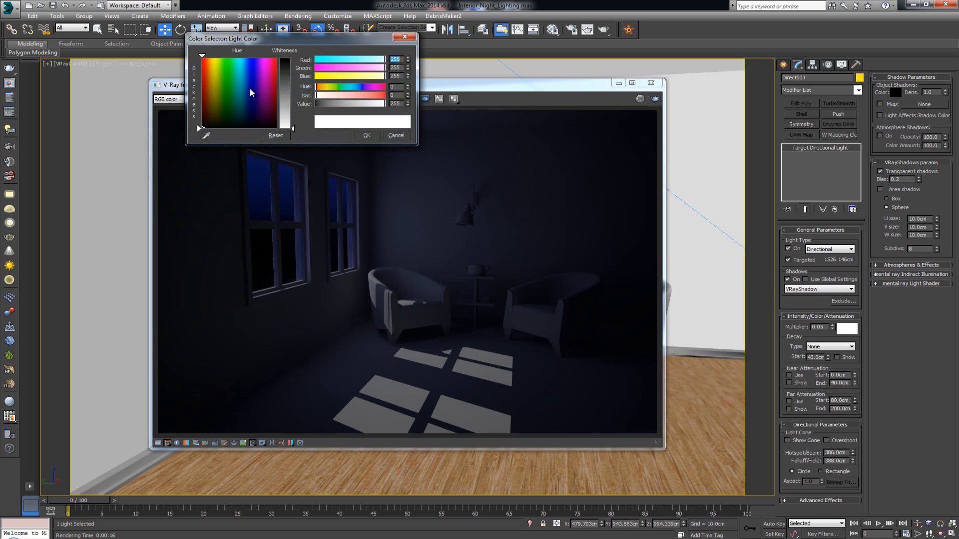
click(249, 85)
drag(285, 125, 288, 97)
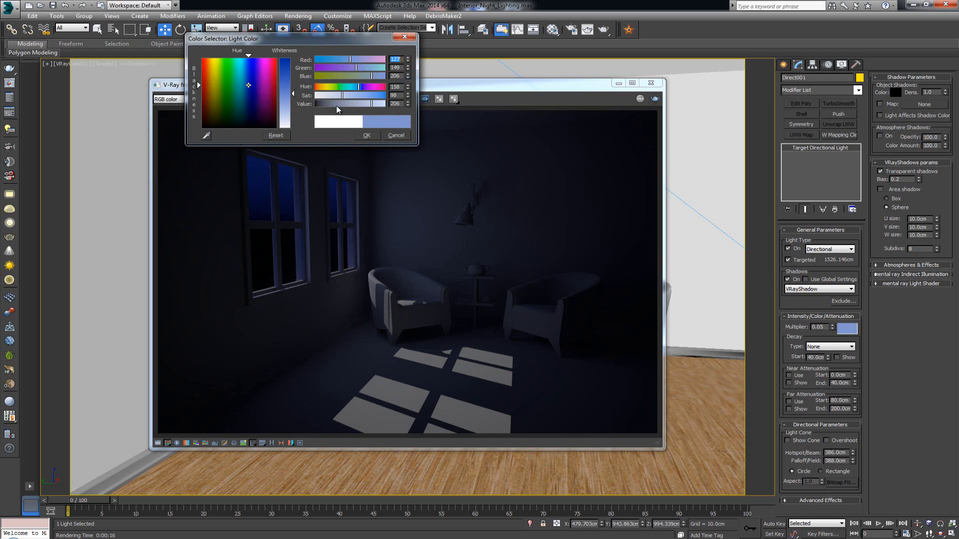
click(367, 135)
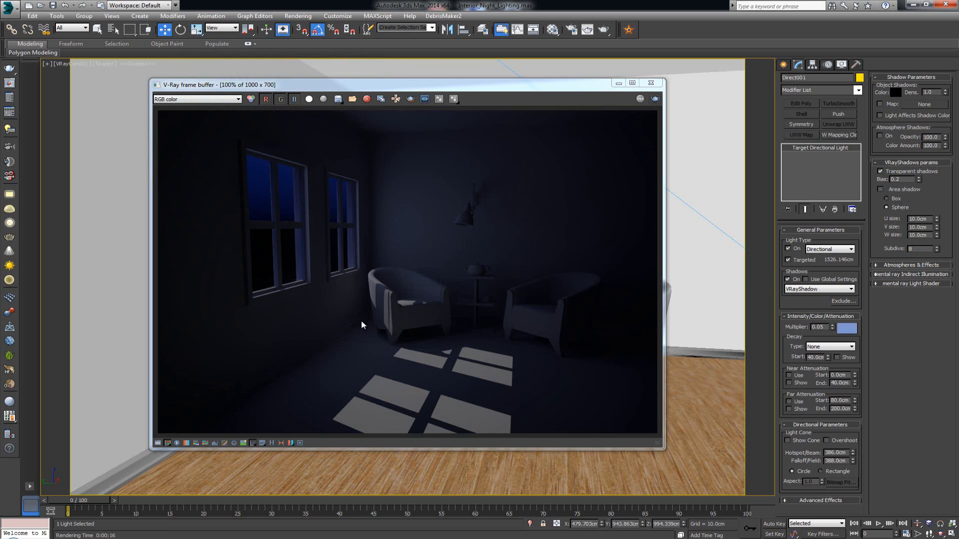
click(656, 101)
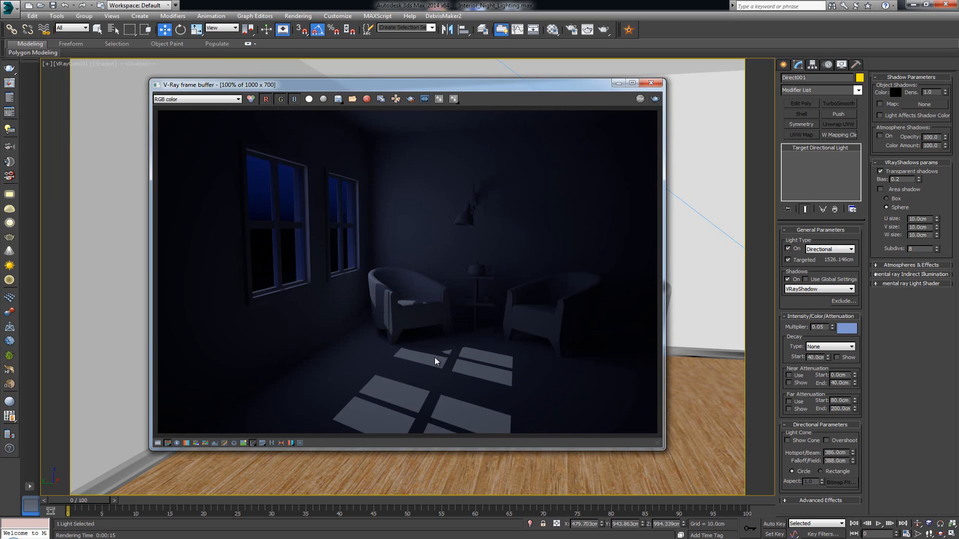
Step: Examine the light patches and shadow edges on the left armchair and the floor in the render
scroll(435, 360, up, 2)
middle_drag(421, 226, 502, 358)
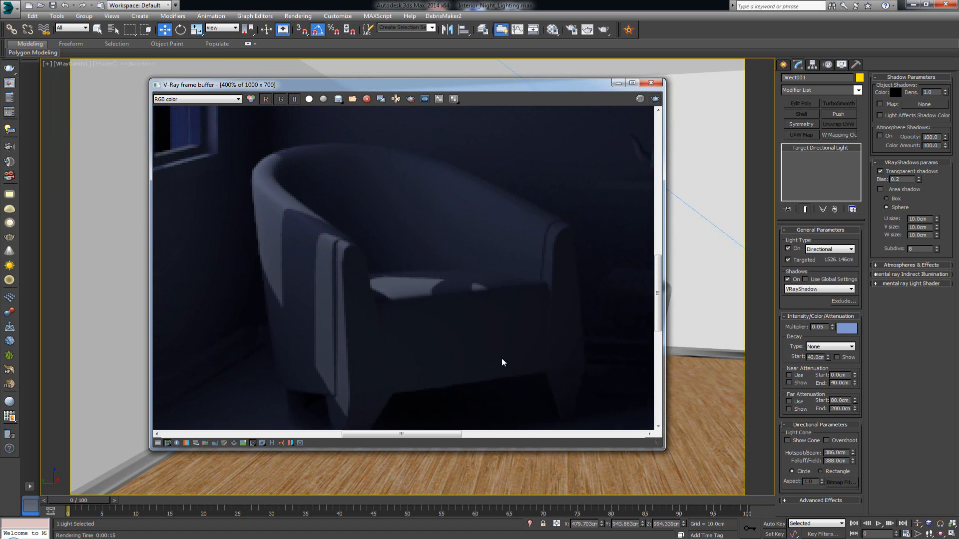
middle_drag(396, 335, 298, 194)
middle_drag(450, 342, 349, 240)
scroll(348, 285, up, 1)
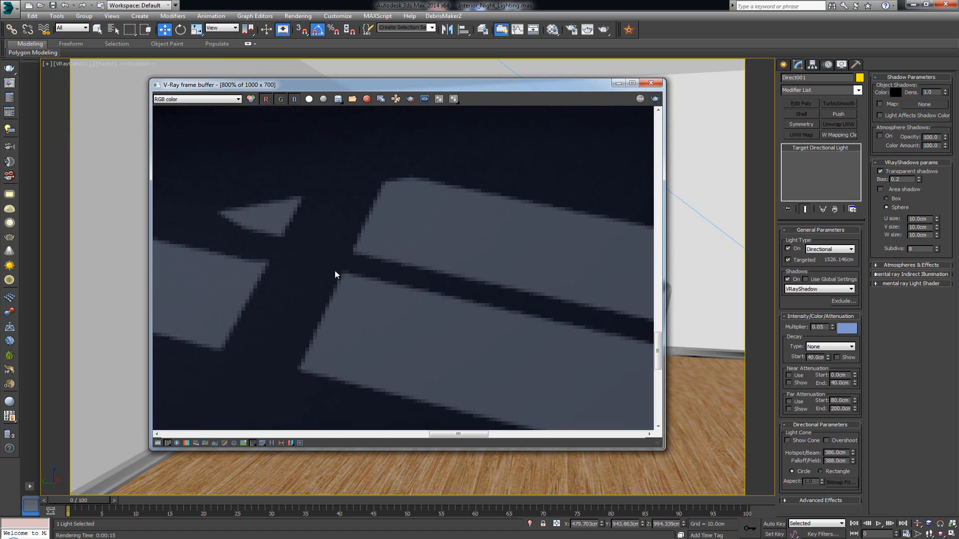
scroll(316, 359, down, 1)
middle_drag(316, 358, 268, 289)
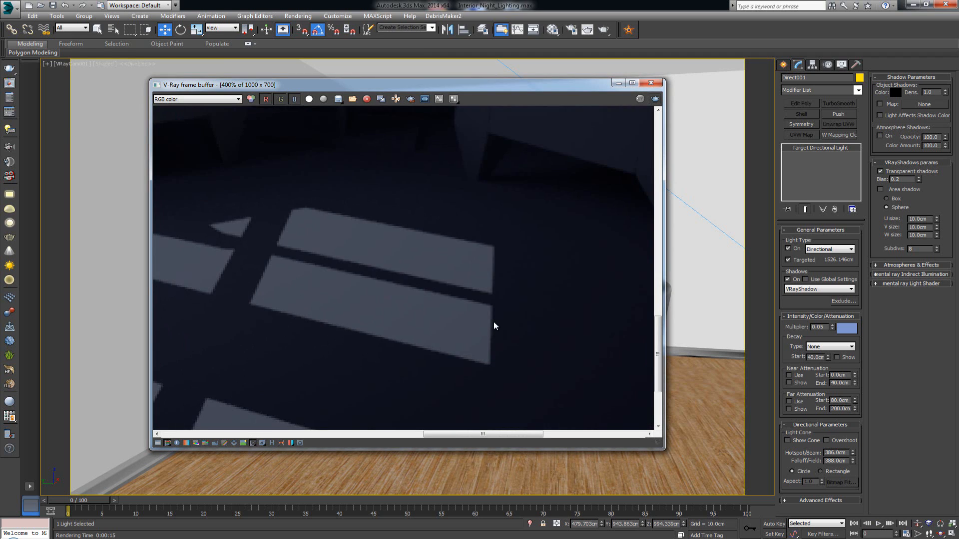
middle_drag(368, 280, 546, 287)
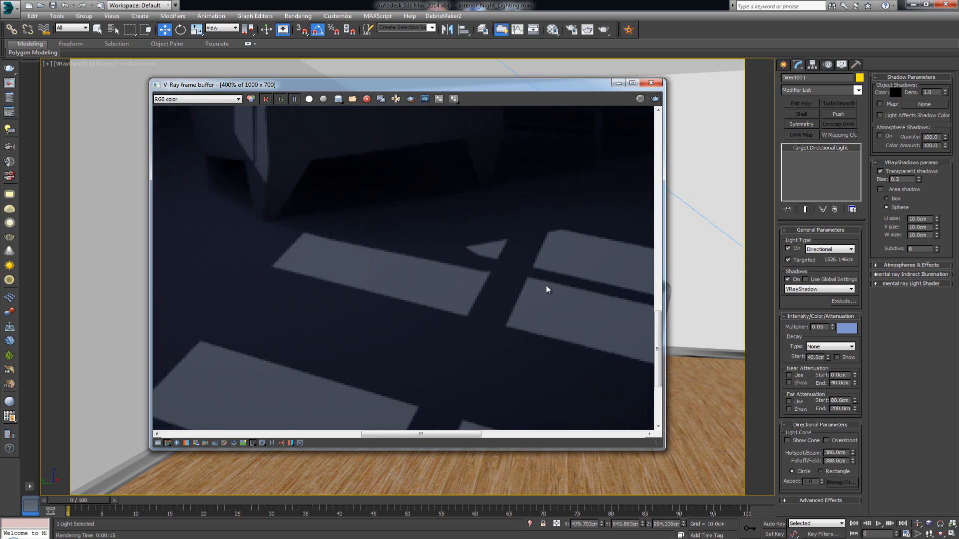
scroll(546, 287, down, 1)
middle_drag(510, 364, 411, 213)
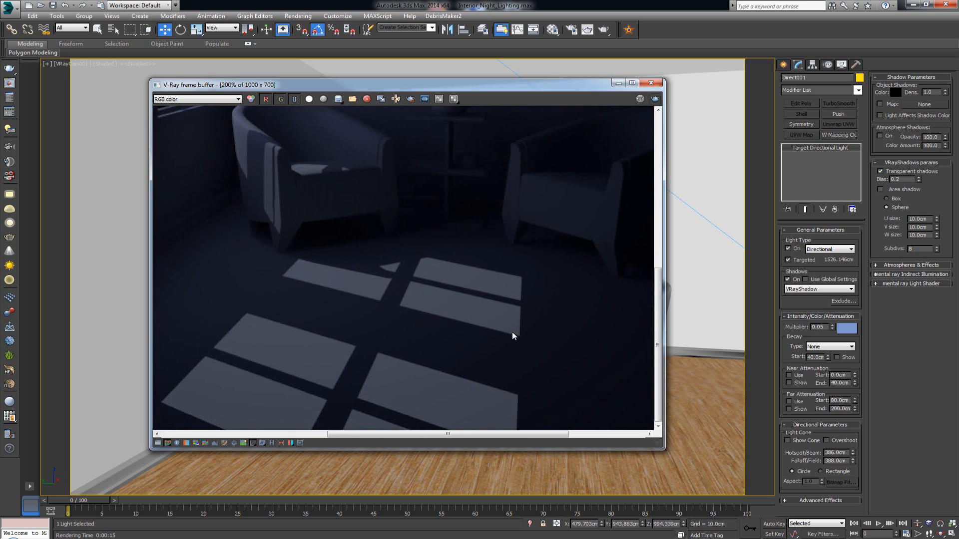
scroll(450, 321, down, 1)
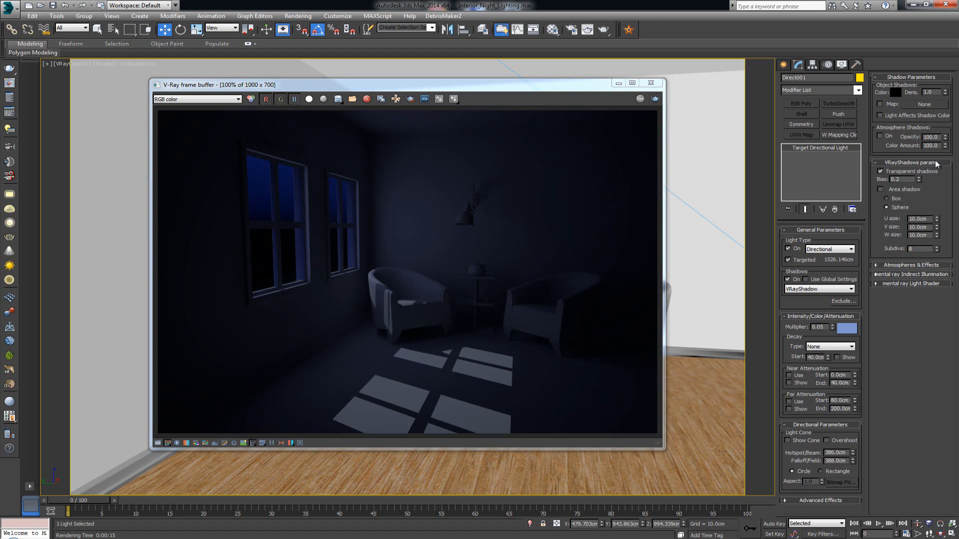
Step: Enable area shadow for the directional light and render only a region around the far window's light patch on the floor
click(898, 190)
click(425, 99)
drag(374, 168, 459, 216)
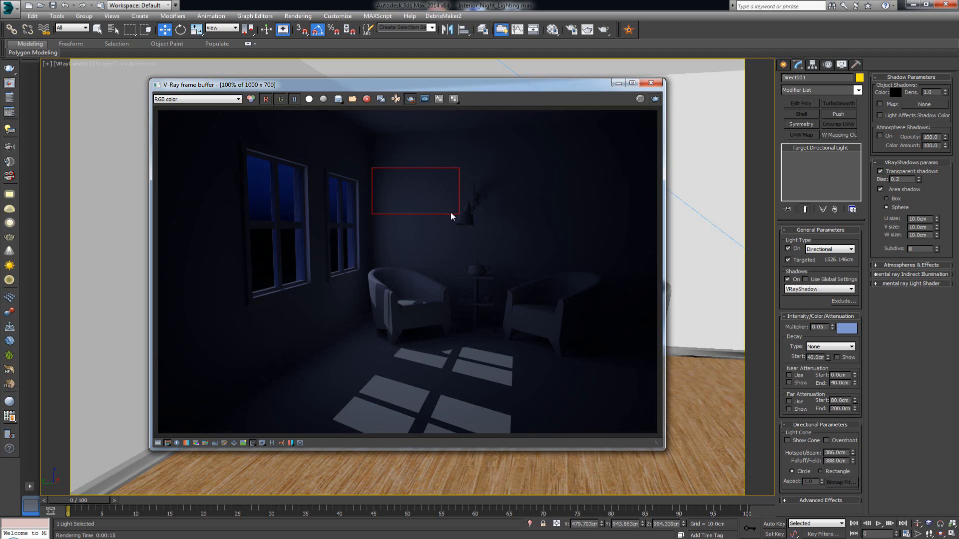
drag(525, 340, 440, 394)
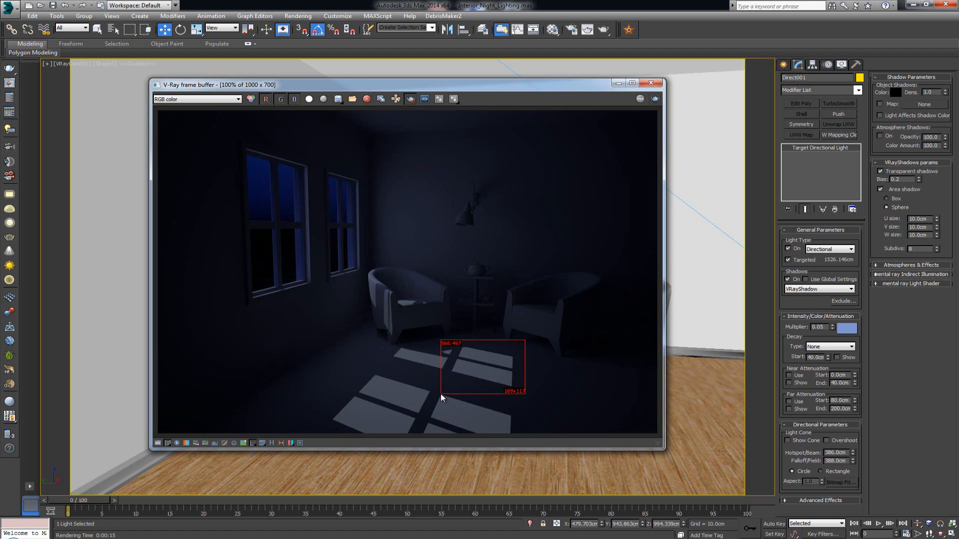
scroll(499, 388, up, 2)
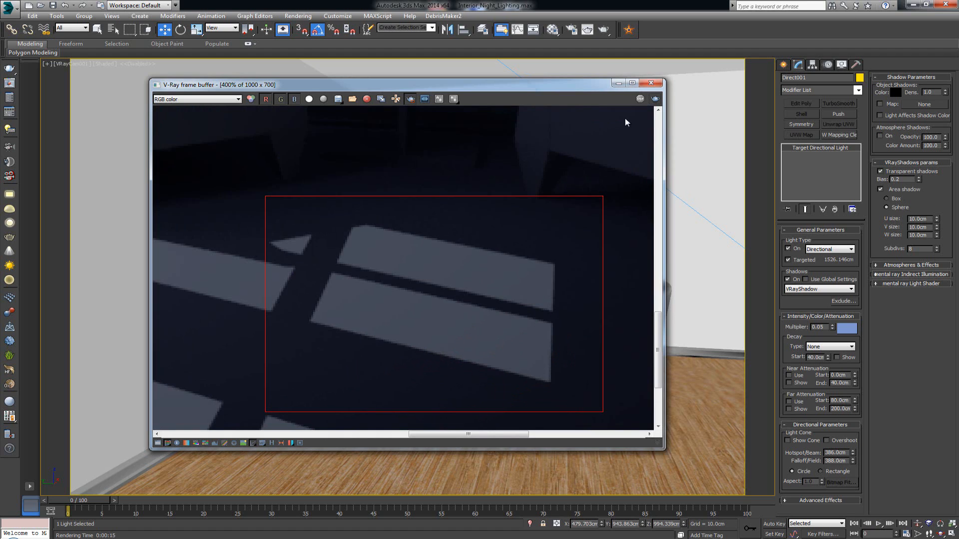
click(656, 98)
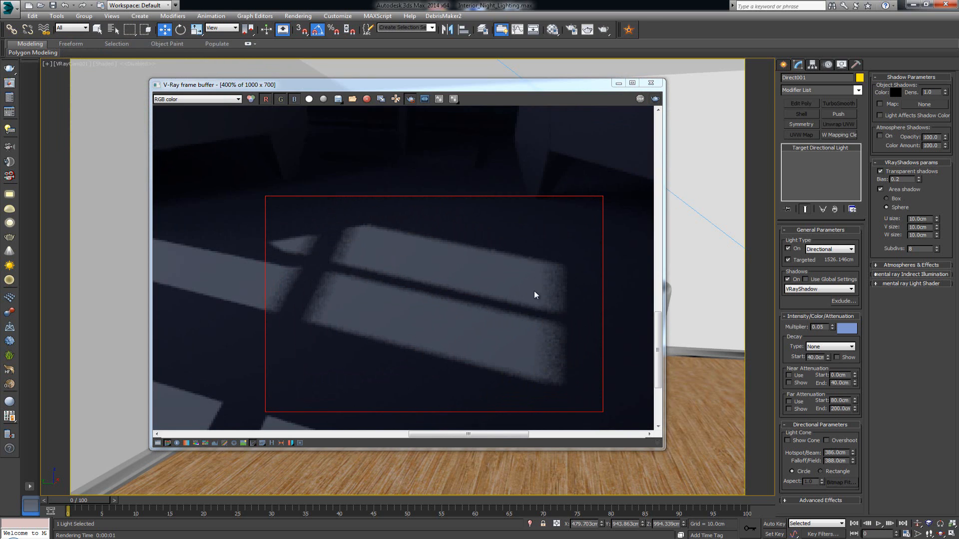
Step: Set the directional light's area shadow subdivisions to 256 and its U, V and W sizes to 5 cm, and re-render the region
middle_drag(396, 310, 519, 321)
scroll(464, 274, down, 2)
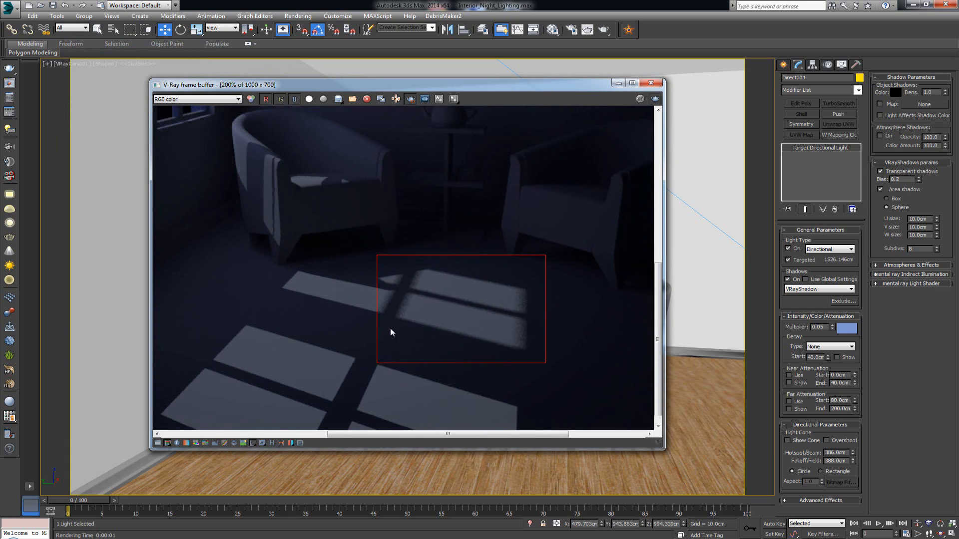
scroll(390, 328, up, 2)
middle_drag(494, 253, 355, 341)
scroll(355, 341, down, 1)
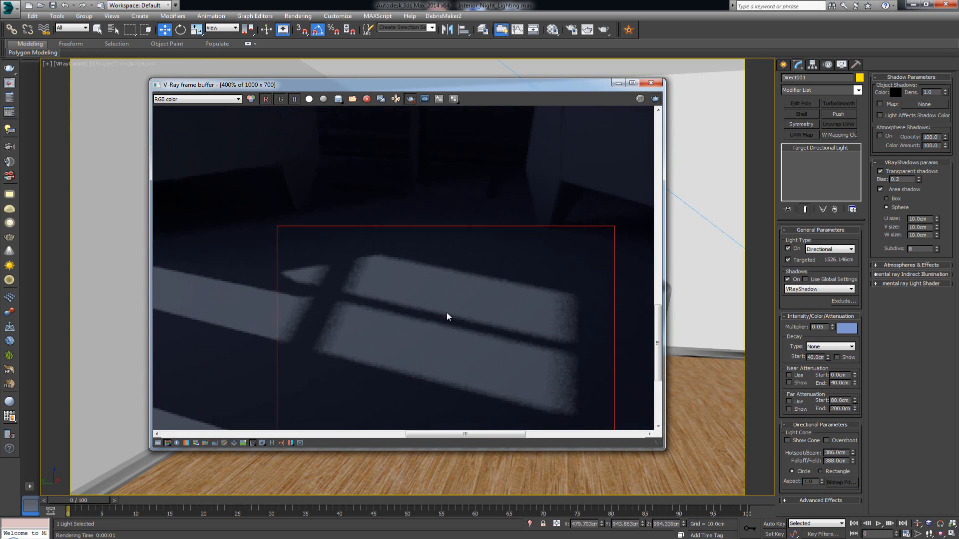
double_click(915, 248)
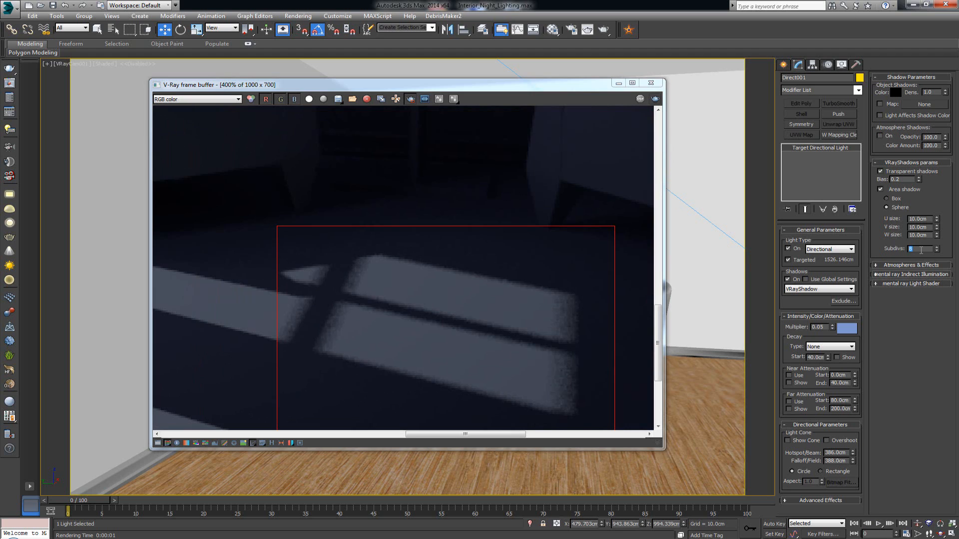
text(256)
key(Return)
drag(929, 220, 909, 217)
click(655, 99)
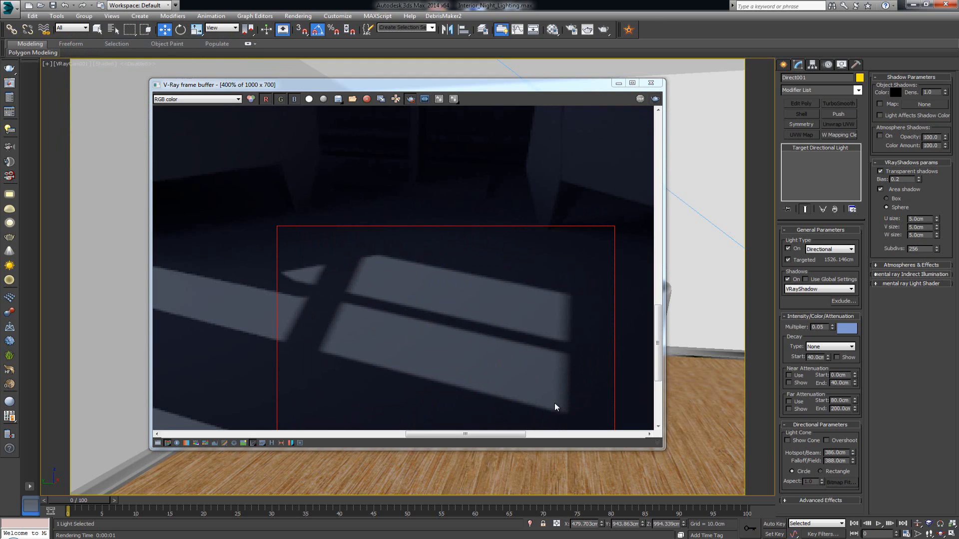
Step: Turn off region rendering and render the full camera view with the softened shadows
scroll(347, 313, down, 1)
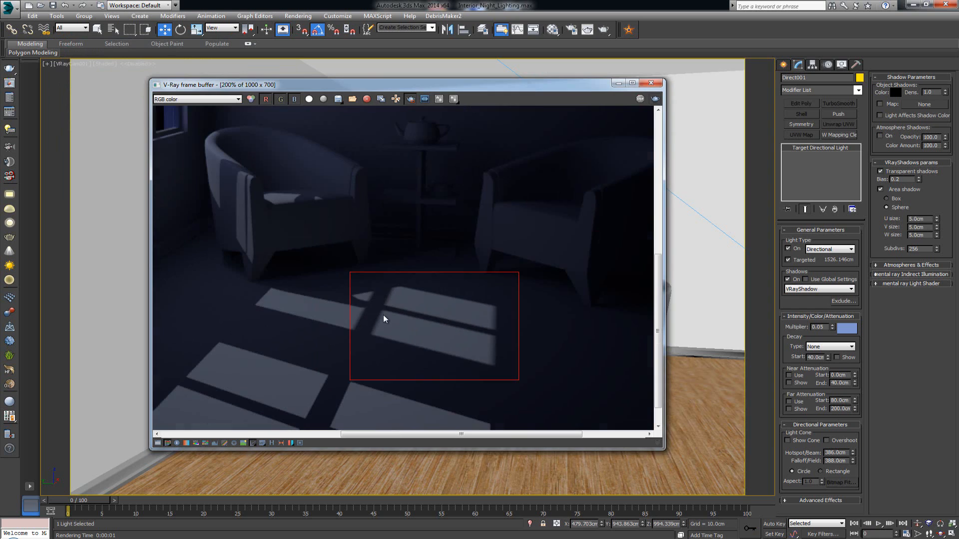
middle_drag(398, 325, 415, 296)
scroll(415, 296, down, 1)
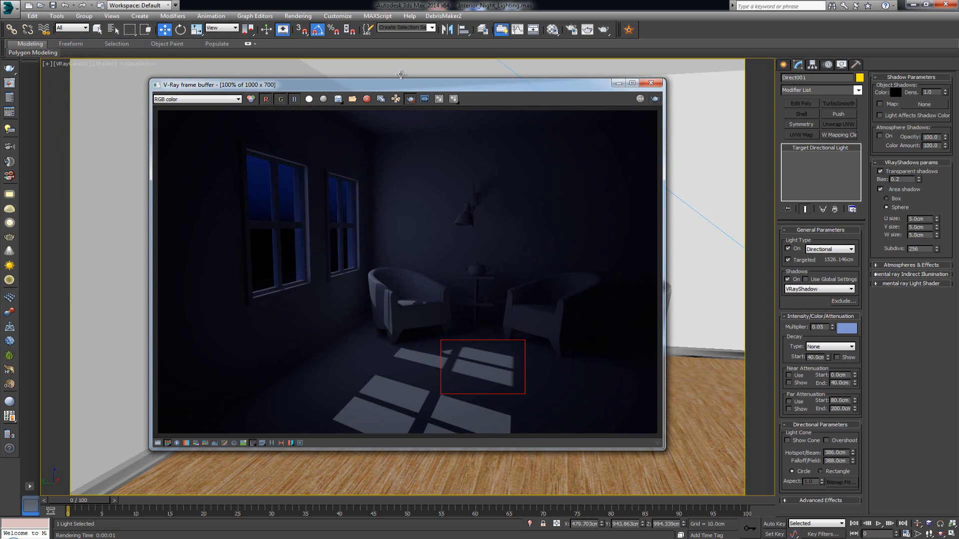
click(411, 99)
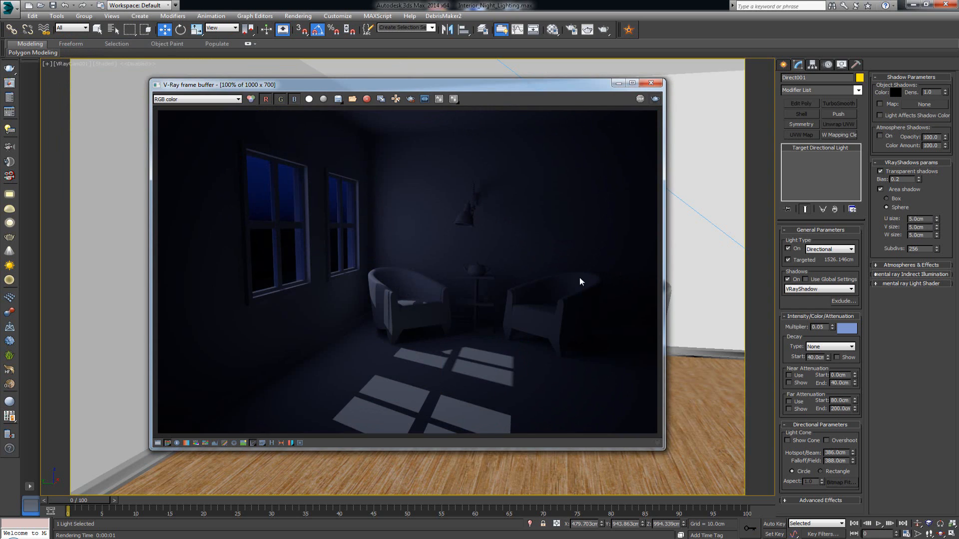
click(655, 99)
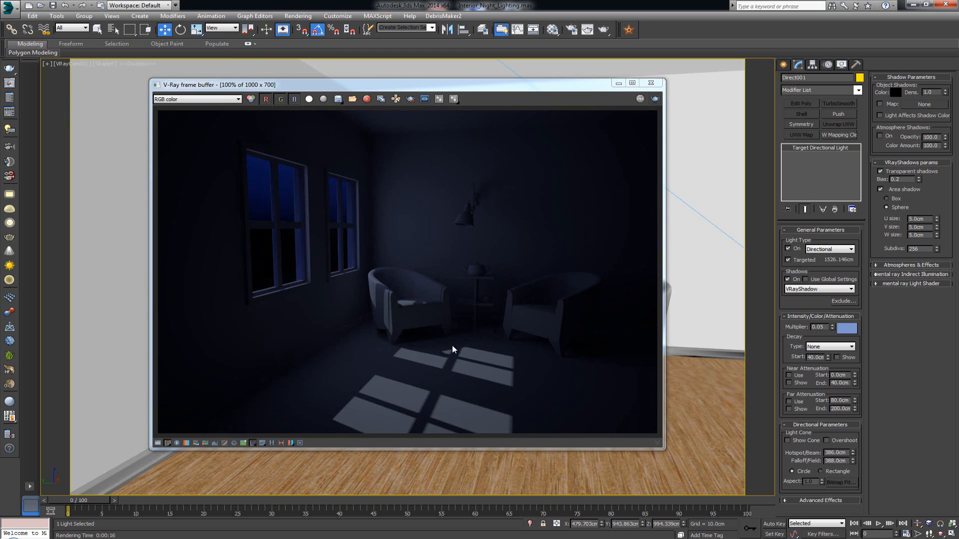
Step: Examine the softened shadow edges on the floor and the left armchair in the full render
scroll(452, 345, up, 4)
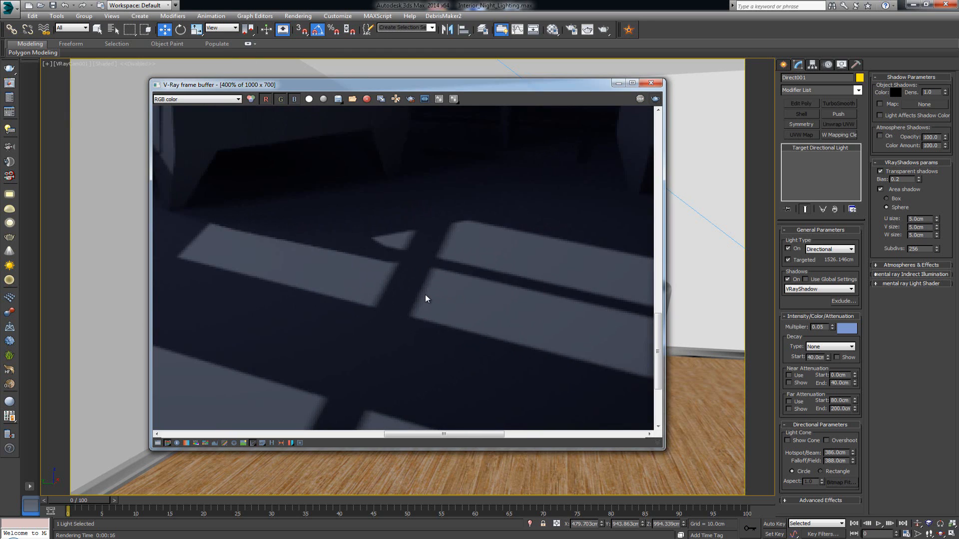
middle_drag(425, 295, 458, 256)
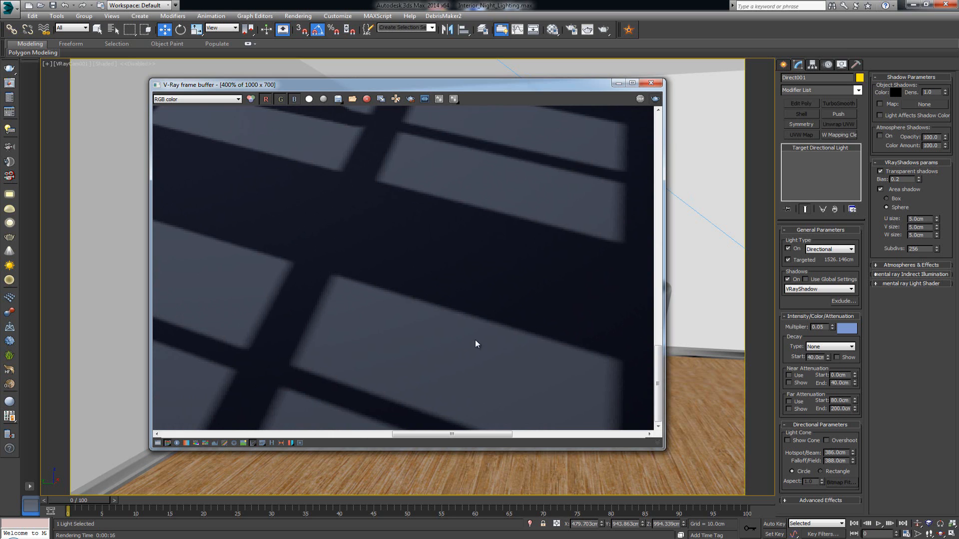
middle_drag(200, 310, 306, 397)
middle_drag(354, 214, 373, 373)
middle_drag(312, 159, 400, 278)
scroll(400, 278, down, 1)
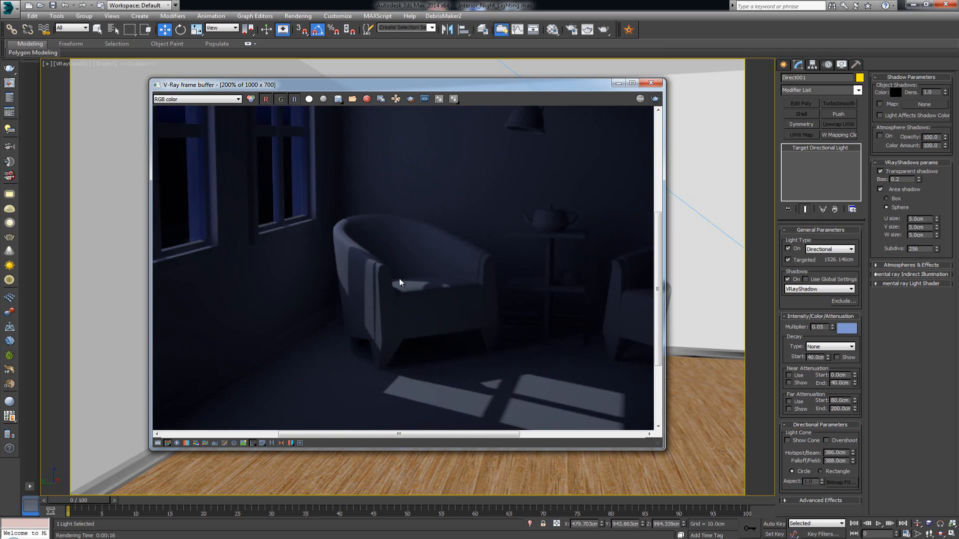
scroll(399, 278, down, 2)
scroll(400, 278, up, 1)
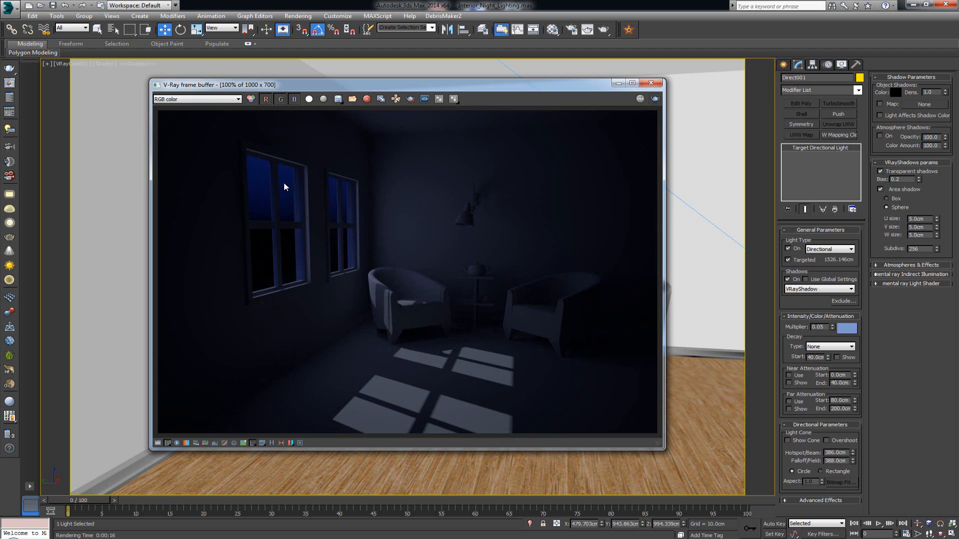
Step: Show the sky gradient ramp map in the Material Editor and expand its Output settings beside the render
drag(455, 86, 502, 80)
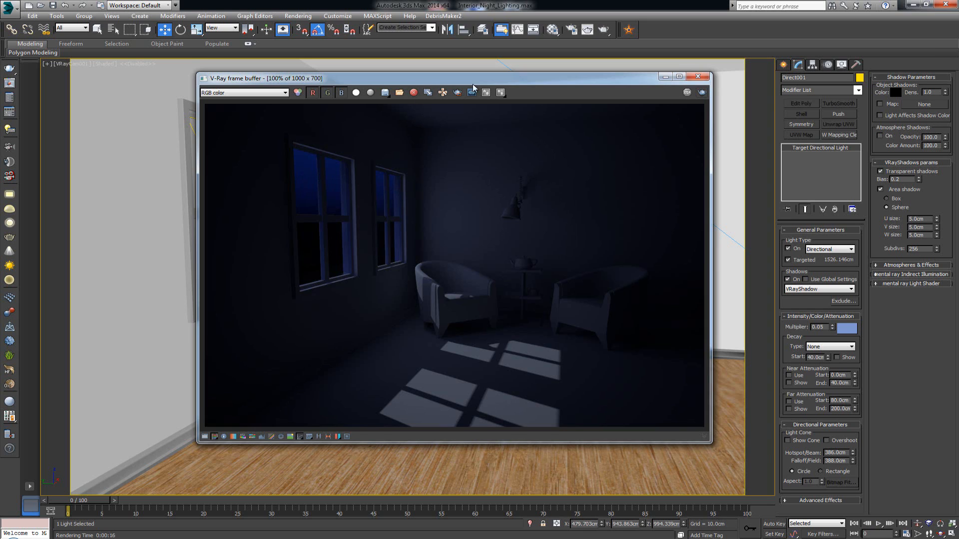
drag(421, 81, 595, 71)
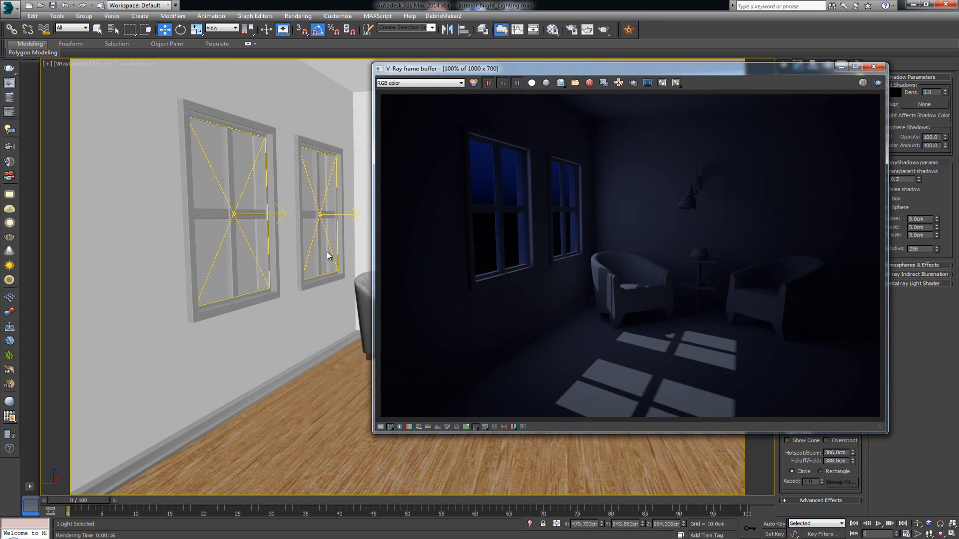
key(m)
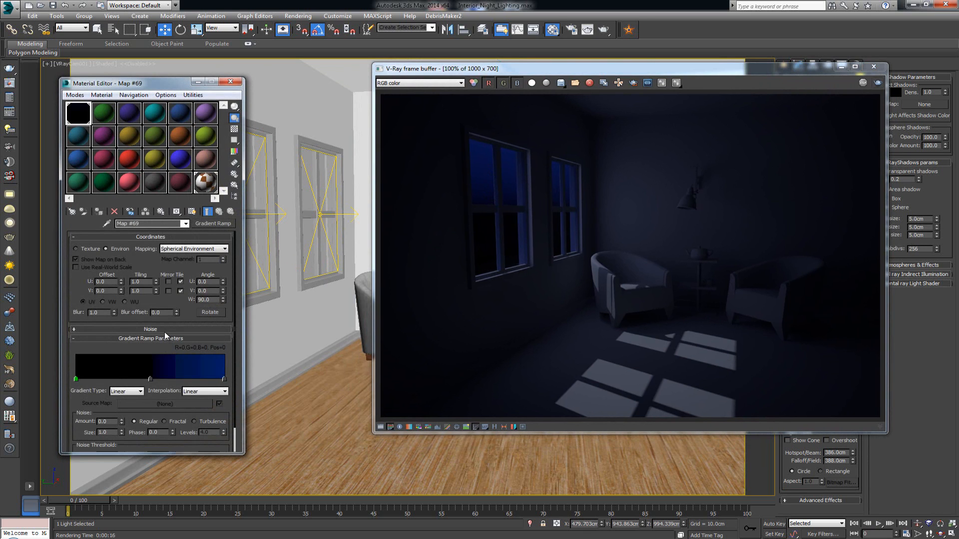
mouse_move(173, 321)
mouse_down()
mouse_move(178, 289)
mouse_move(177, 325)
mouse_up()
scroll(153, 439, down, 2)
click(154, 446)
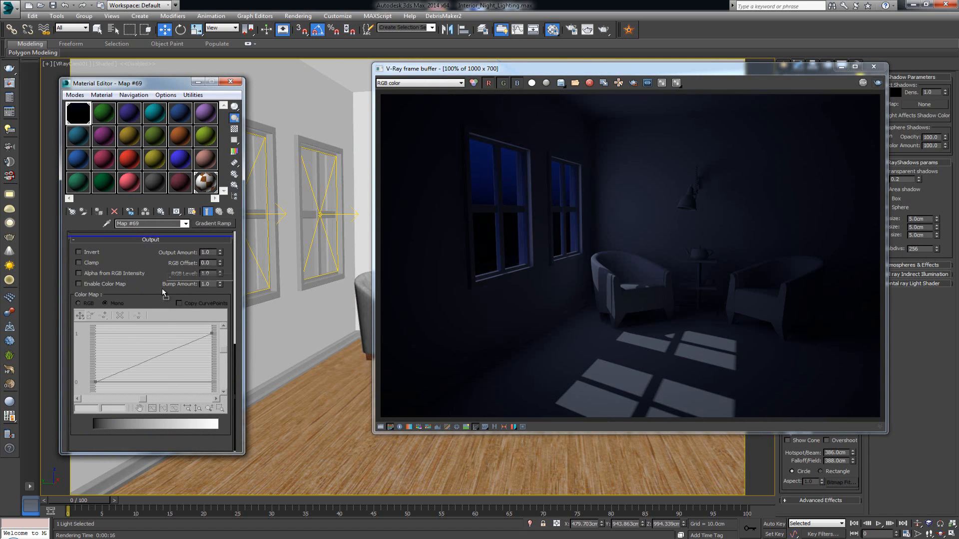
Step: Change the gradient ramp map to an Output map, keeping the old map as a sub-map
click(207, 224)
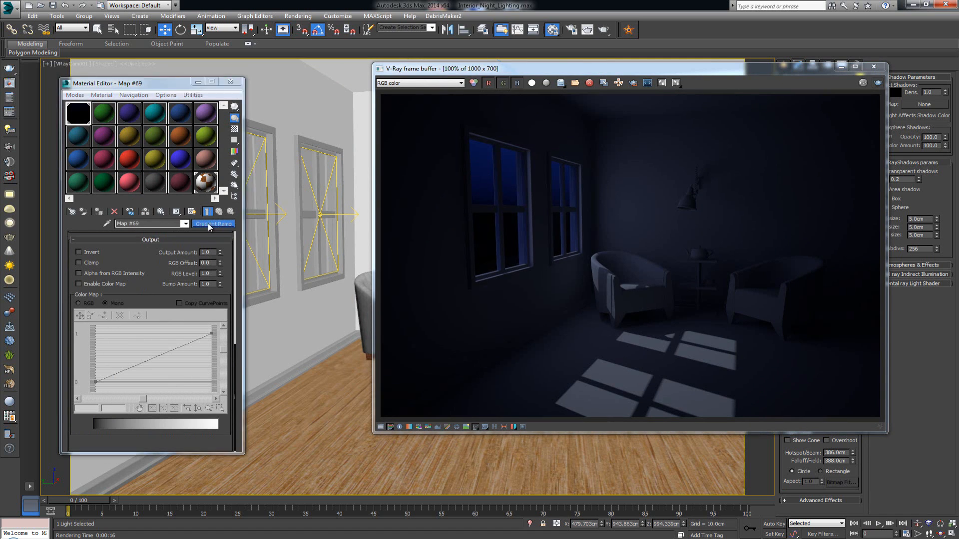
click(171, 270)
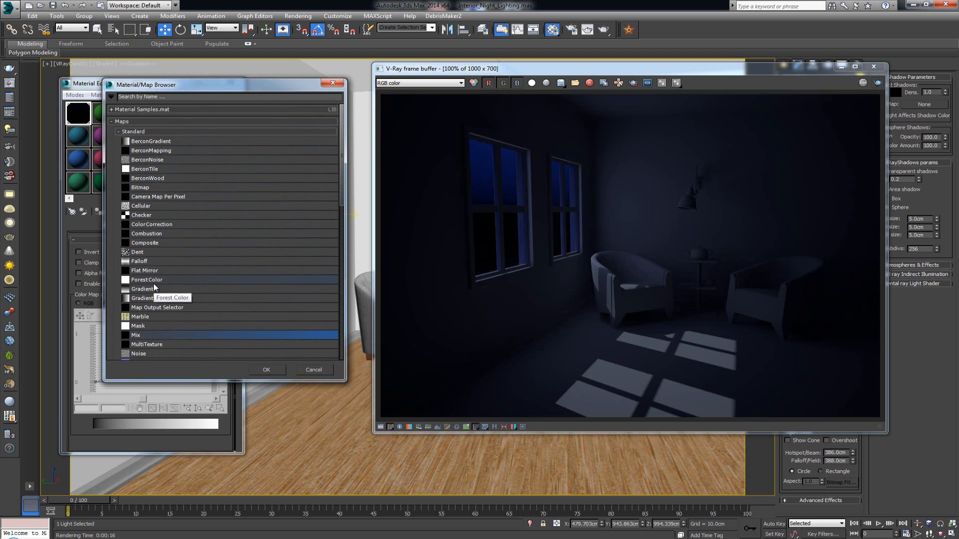
scroll(157, 253, down, 2)
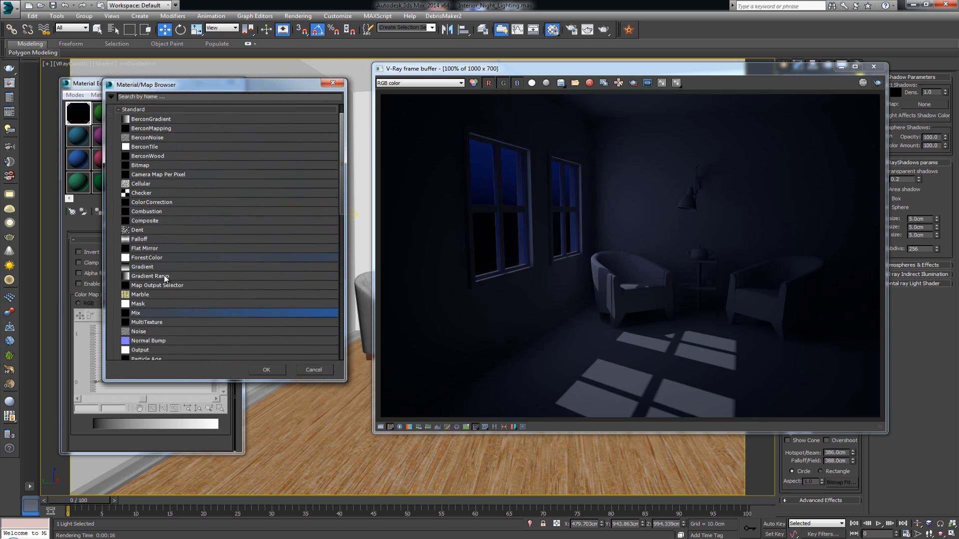
click(152, 318)
double_click(151, 317)
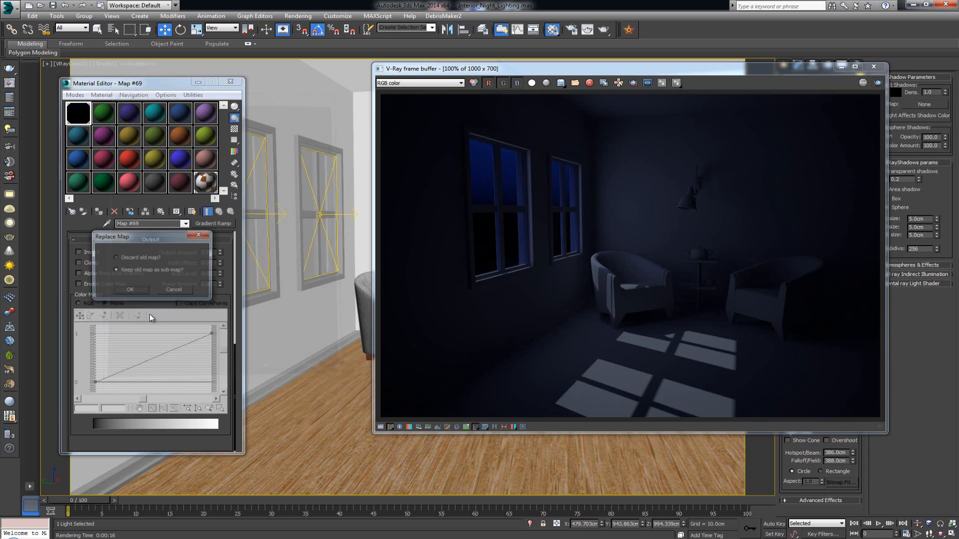
click(137, 290)
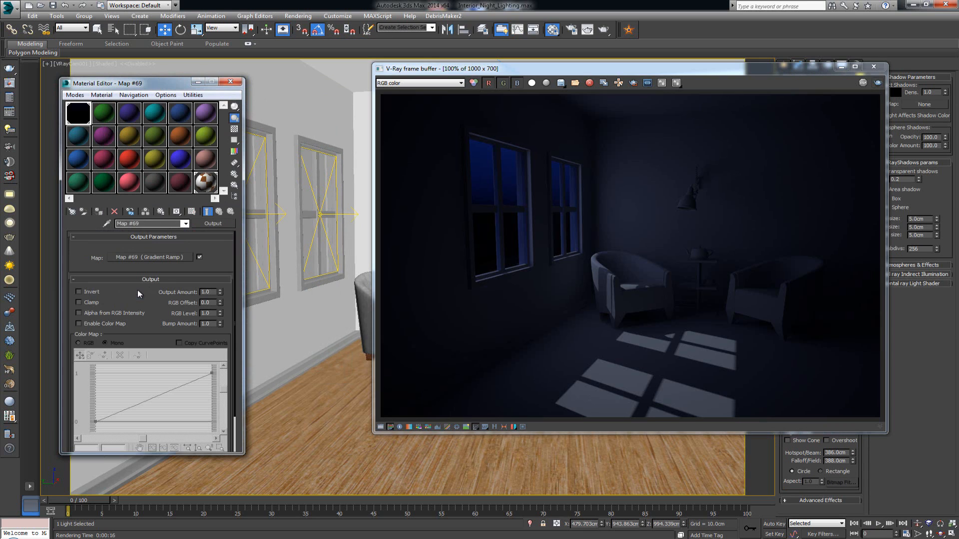
Step: Set the Output map's output amount to 0.3 and render a region around the upper parts of both windows
double_click(214, 293)
text(0.3)
key(Return)
click(633, 82)
drag(593, 144, 458, 238)
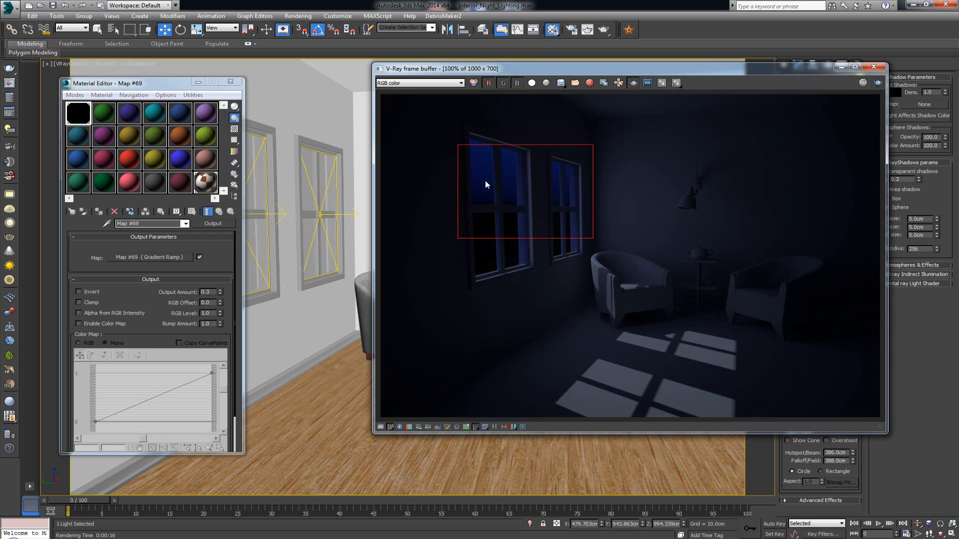
drag(460, 124, 591, 247)
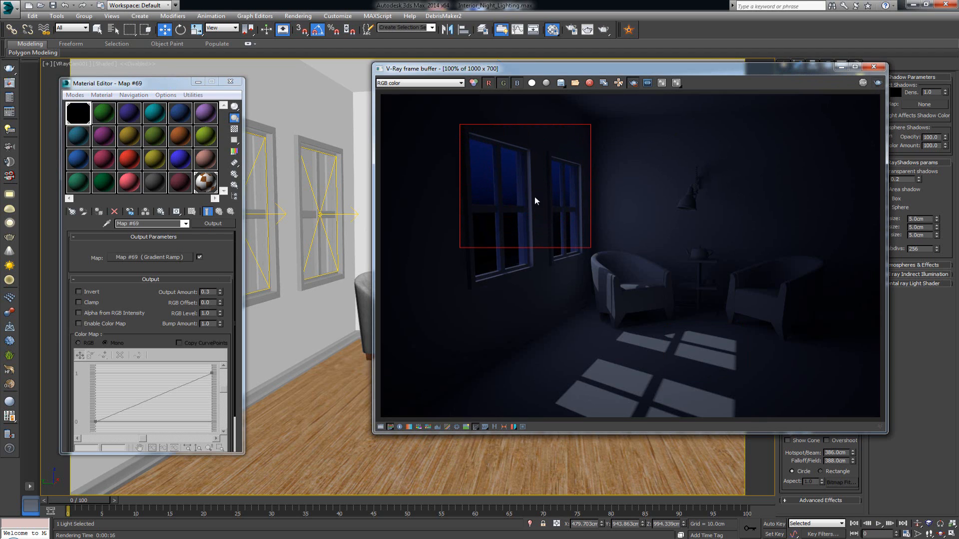
click(878, 82)
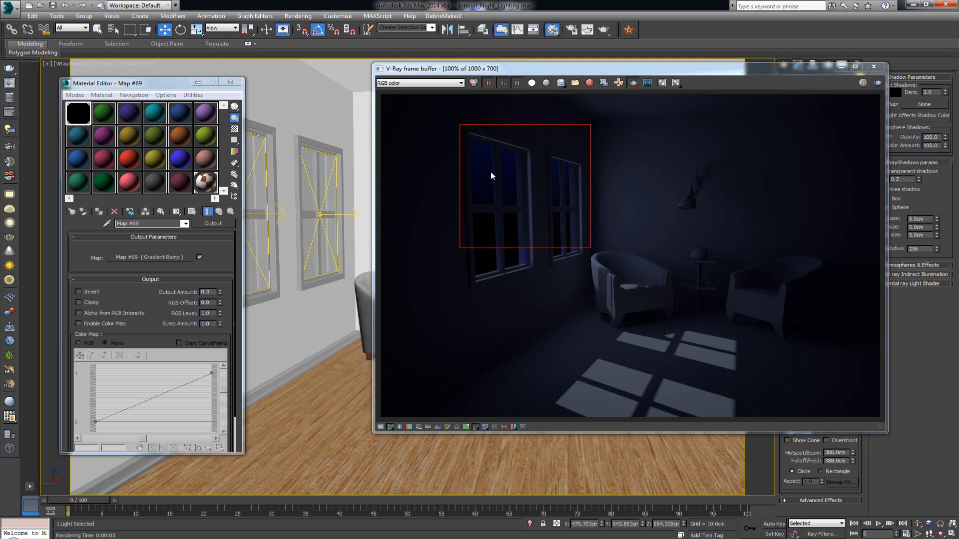
Step: Redraw the render region so that it encloses both windows completely
click(633, 82)
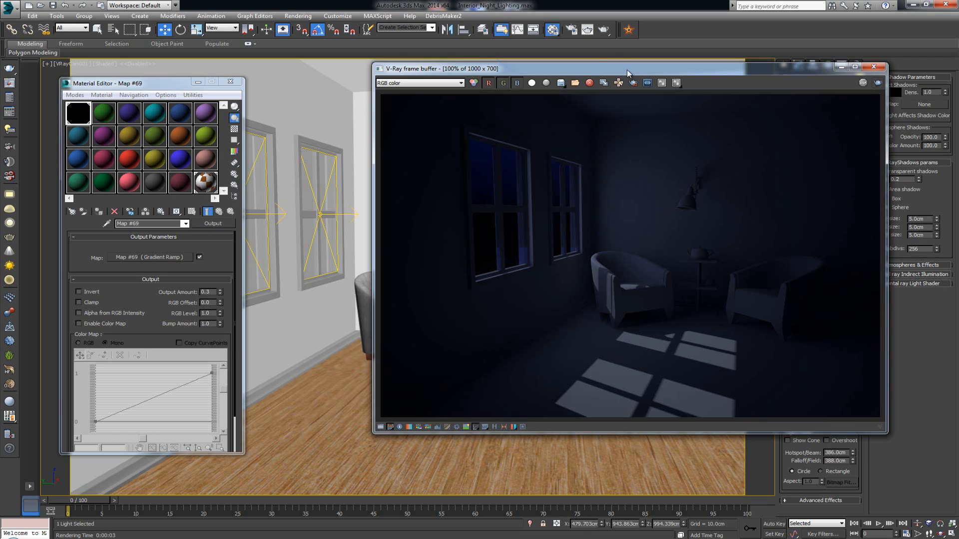
click(633, 83)
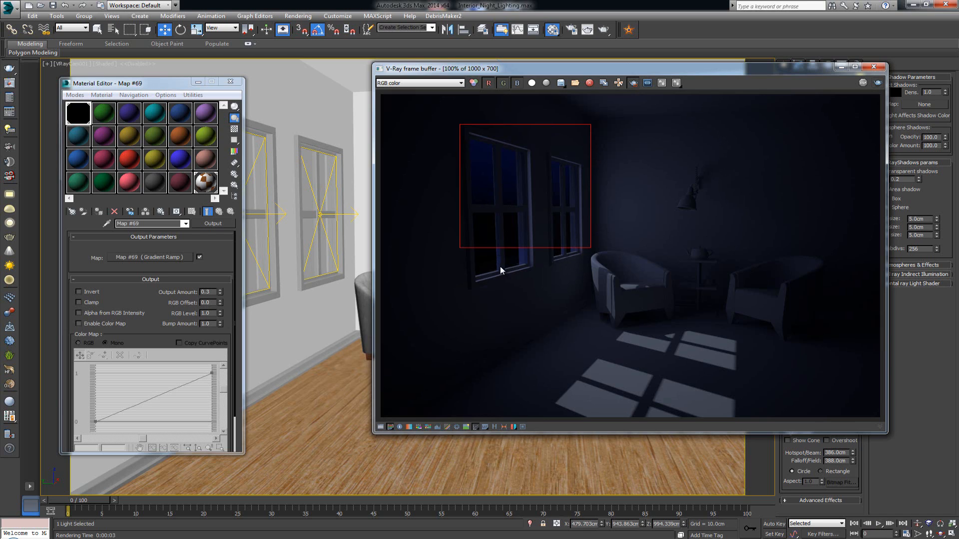
drag(452, 119, 591, 290)
Step: Set the Output map's output amount to 0.1 and re-render the window region
scroll(519, 262, up, 2)
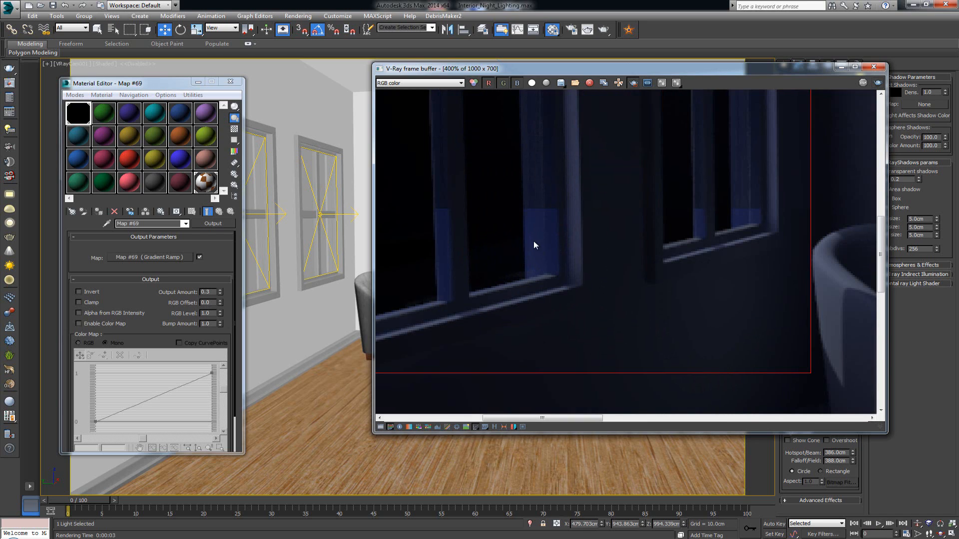
middle_drag(535, 228, 572, 275)
click(208, 291)
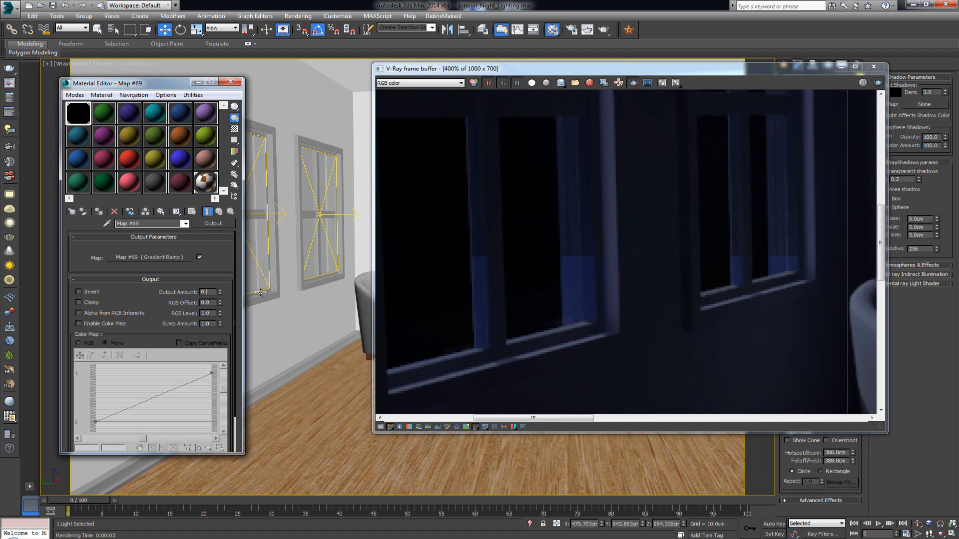
scroll(456, 191, down, 2)
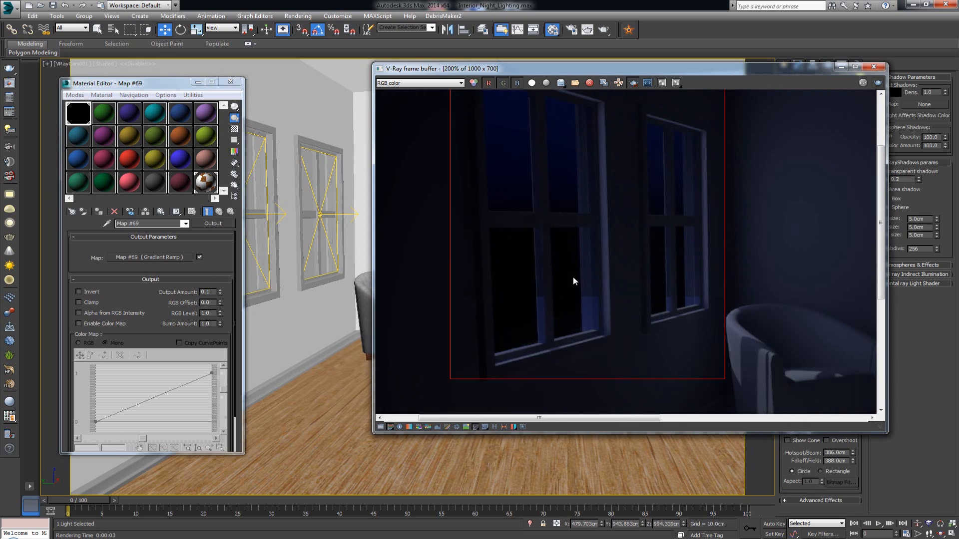
click(878, 83)
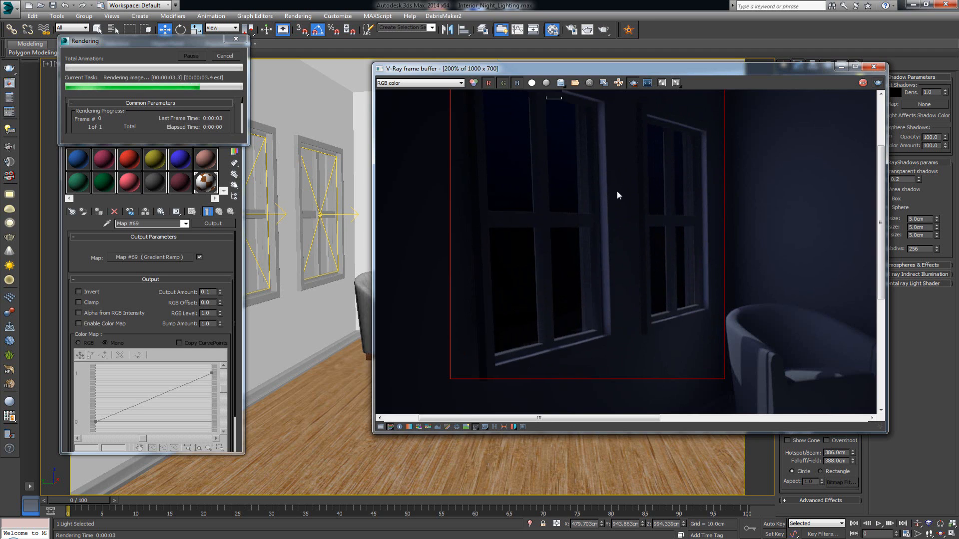
Step: Check the darkened sky behind the window panes and turn off region rendering
middle_drag(603, 210, 604, 223)
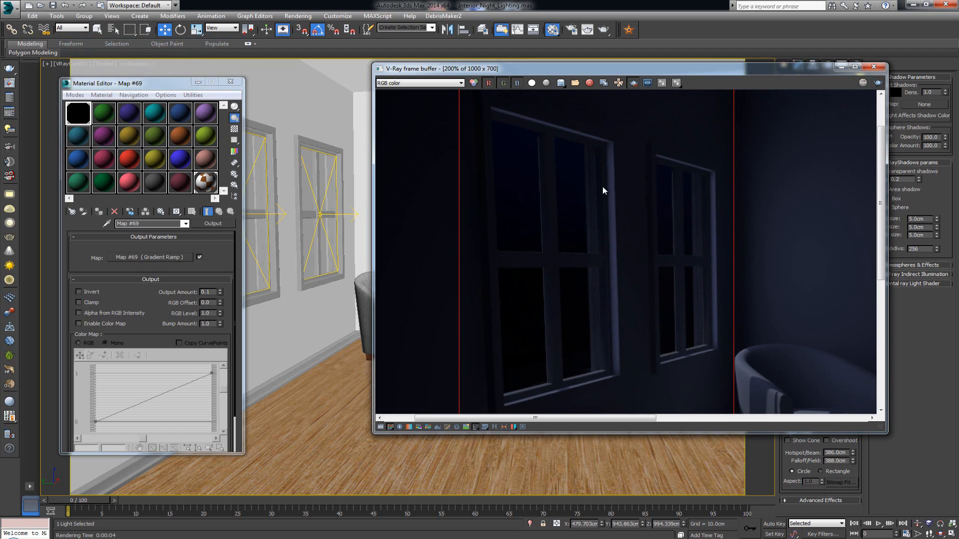
scroll(522, 169, down, 3)
scroll(499, 167, up, 2)
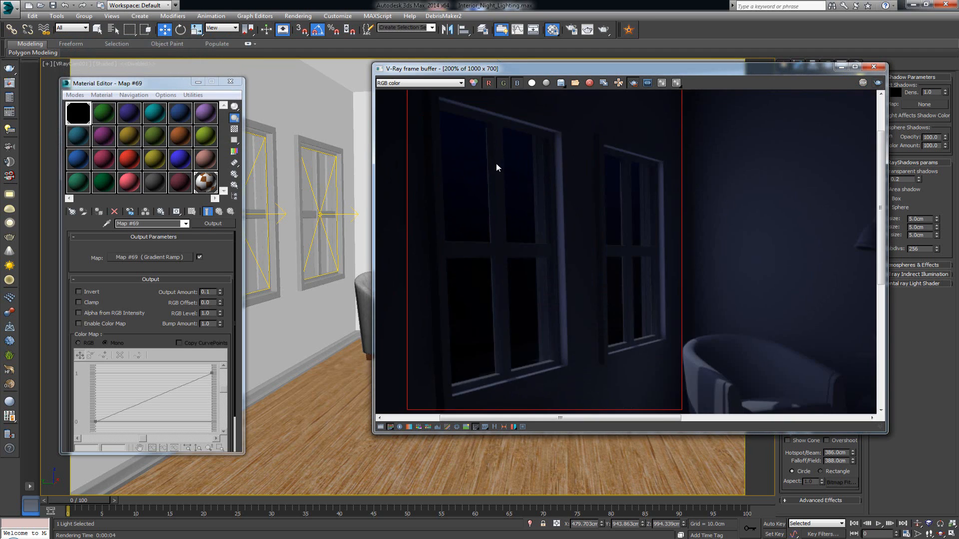
scroll(507, 145, down, 2)
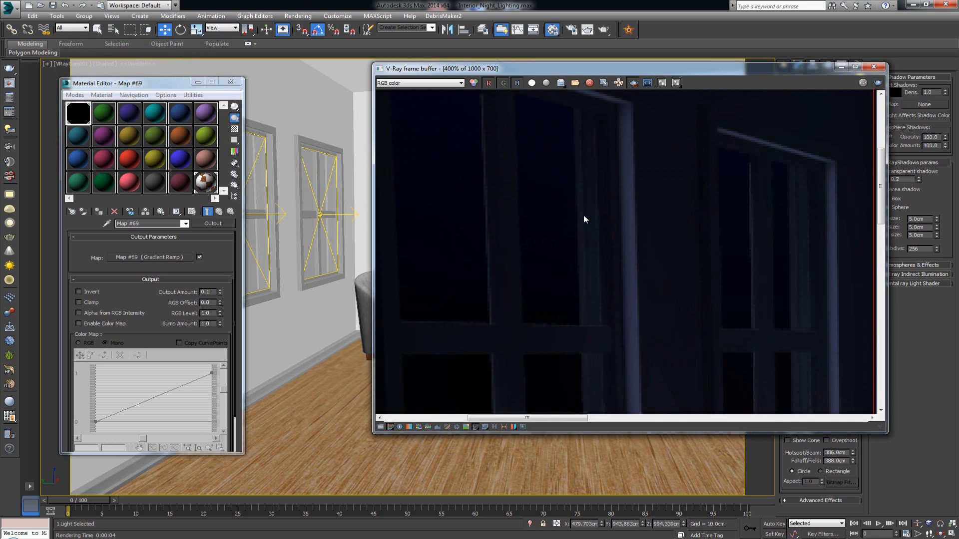
drag(591, 289, 453, 119)
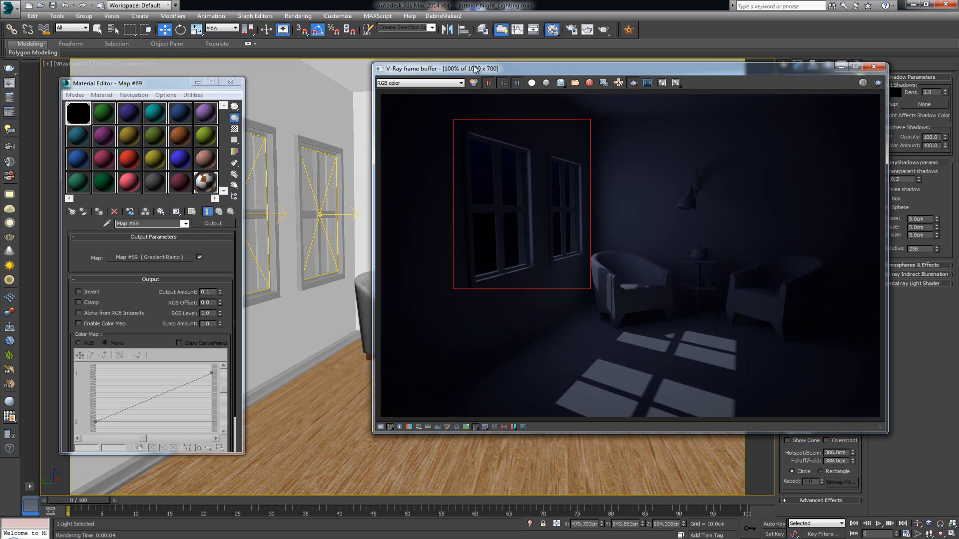
click(634, 83)
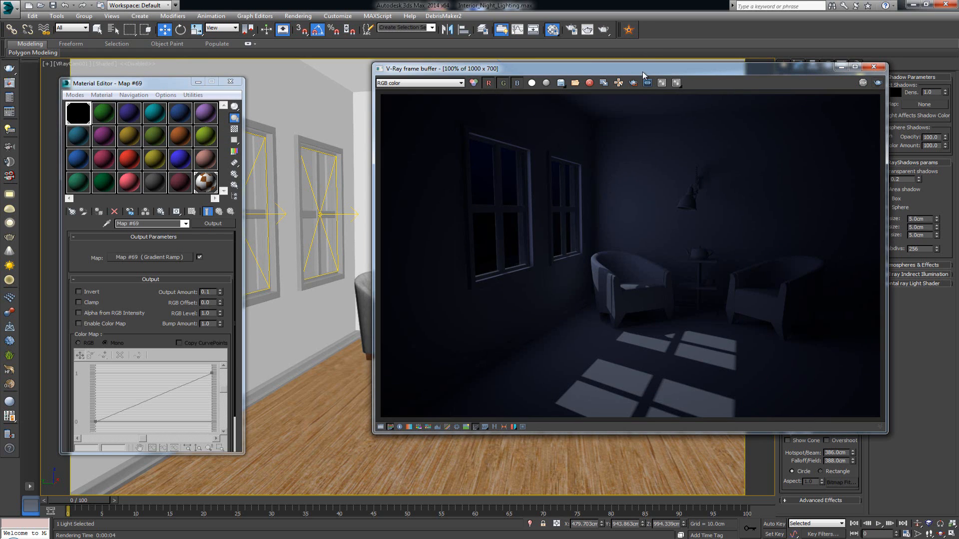
Step: Examine the windows, armchairs, wall lamp and walls in the moonlit render at several magnifications
drag(642, 71, 534, 65)
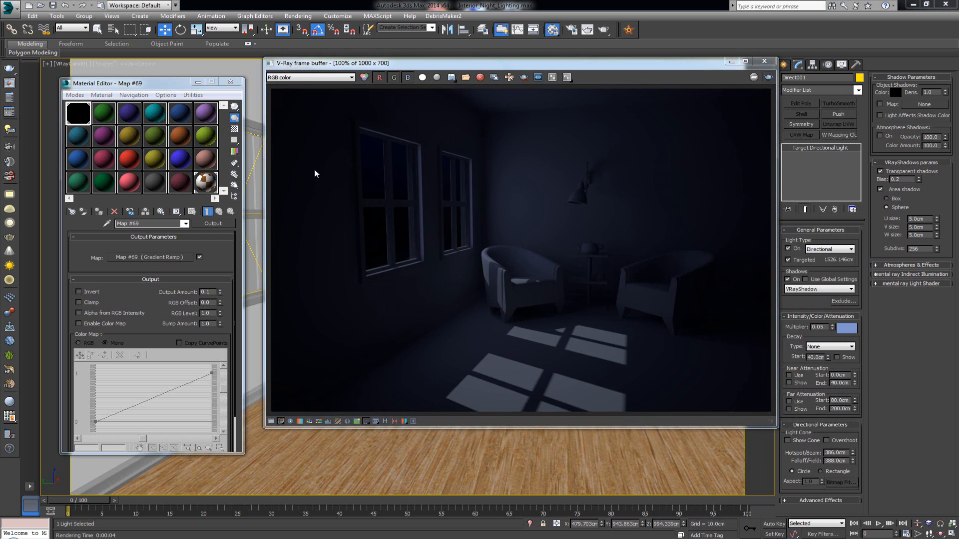
scroll(546, 269, up, 1)
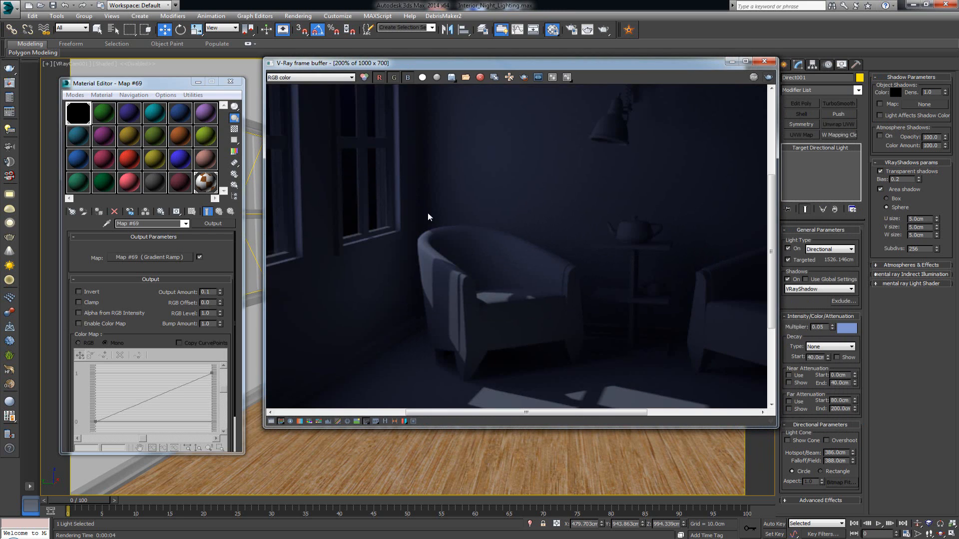
middle_drag(428, 213, 527, 319)
middle_drag(605, 267, 424, 305)
scroll(576, 282, up, 1)
scroll(426, 250, down, 2)
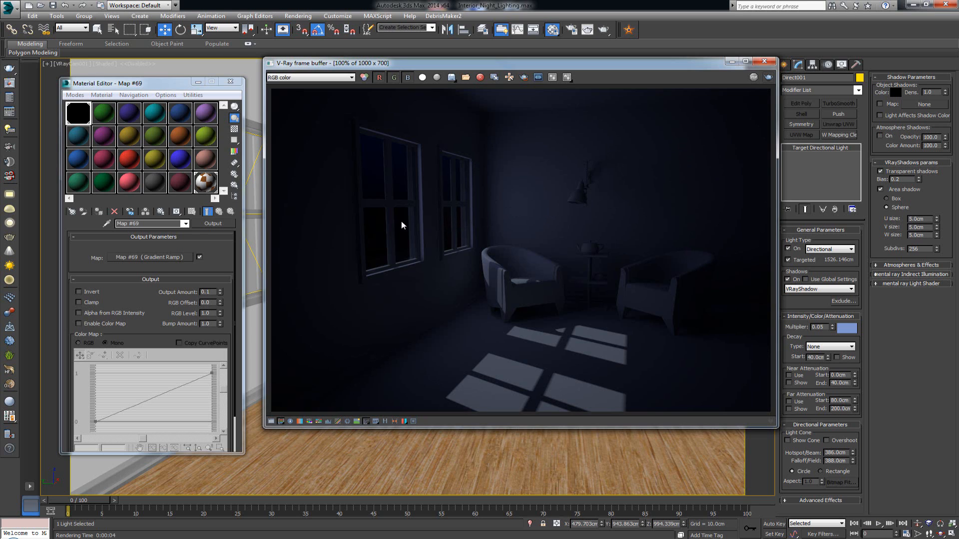
scroll(552, 211, up, 2)
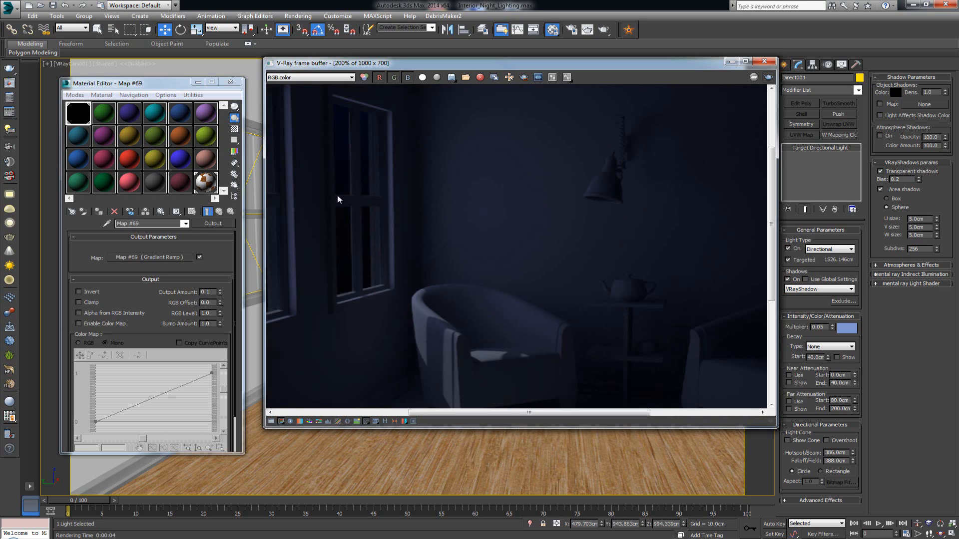
middle_drag(338, 199, 556, 280)
scroll(372, 193, down, 2)
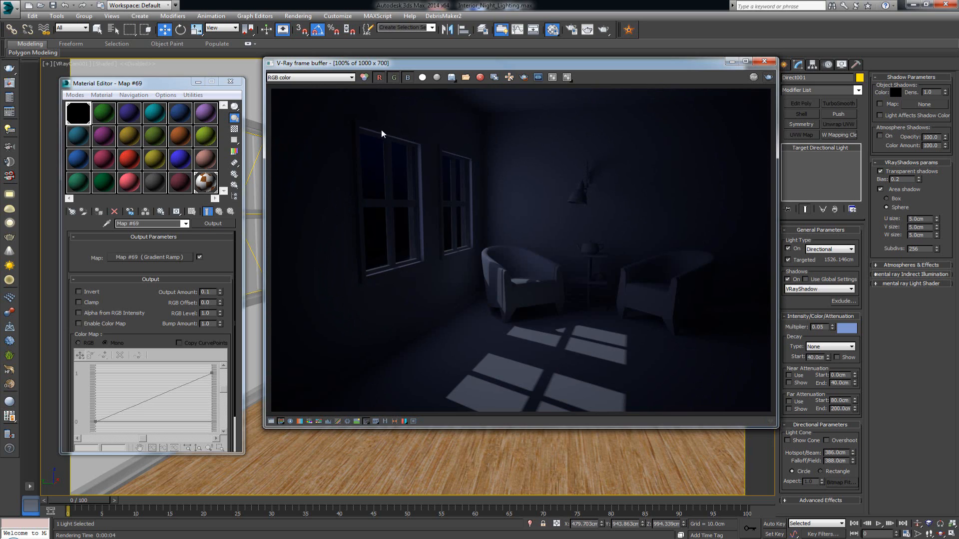
scroll(482, 190, up, 2)
middle_drag(520, 201, 325, 171)
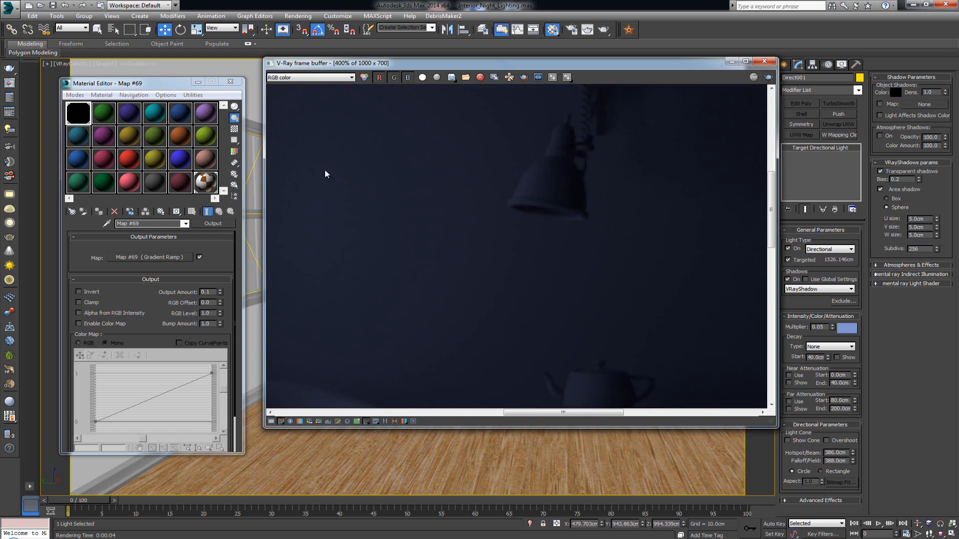
scroll(417, 196, down, 1)
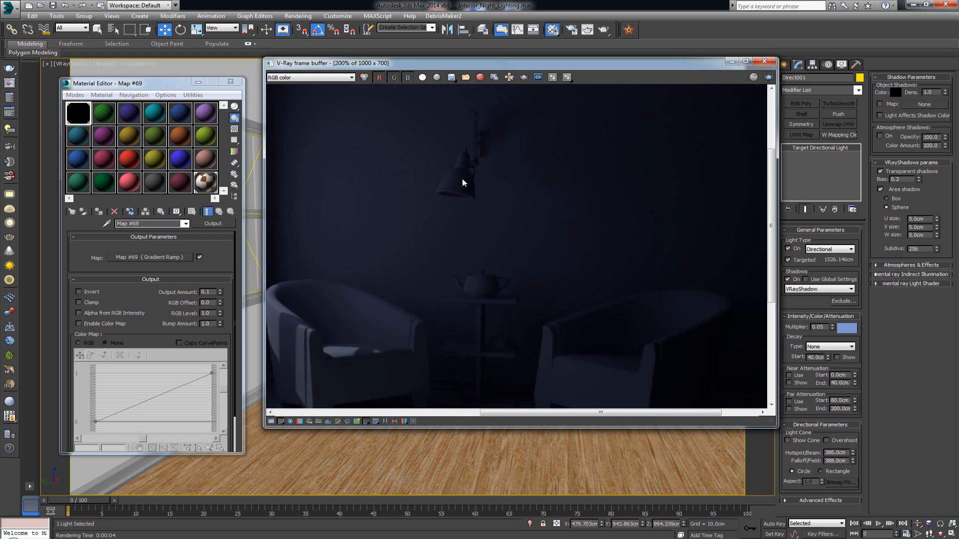
scroll(626, 170, down, 1)
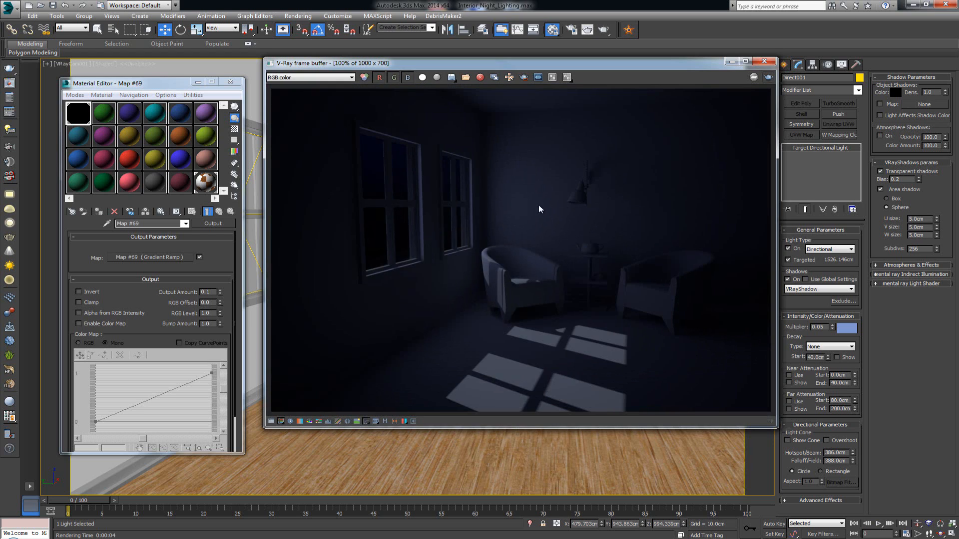